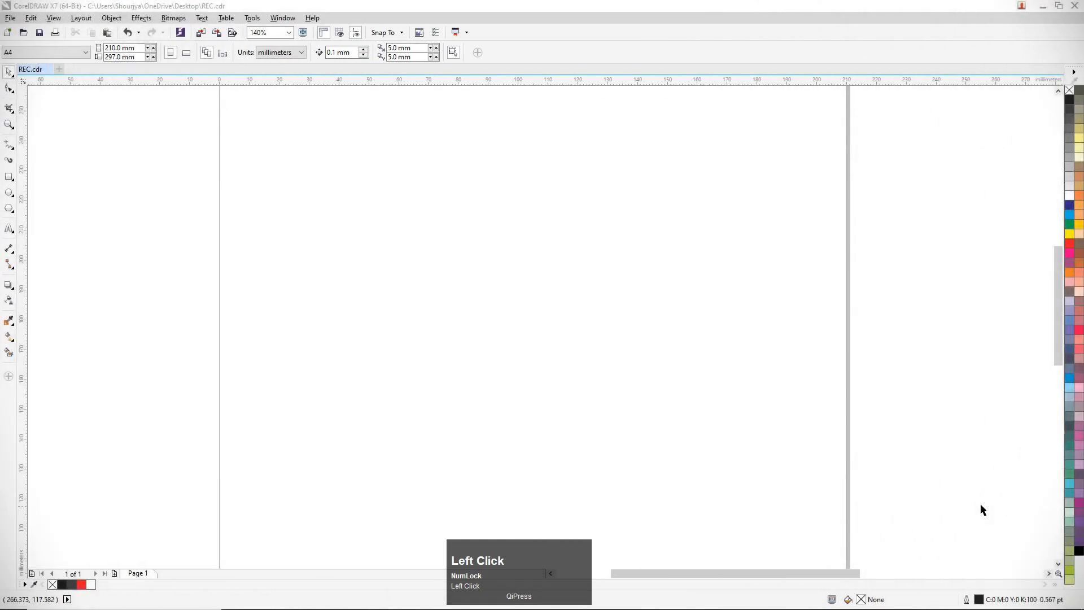
Draw a rectangle on the page and set its size to 88 mm wide by 54 mm high
click(11, 178)
drag(348, 208, 576, 353)
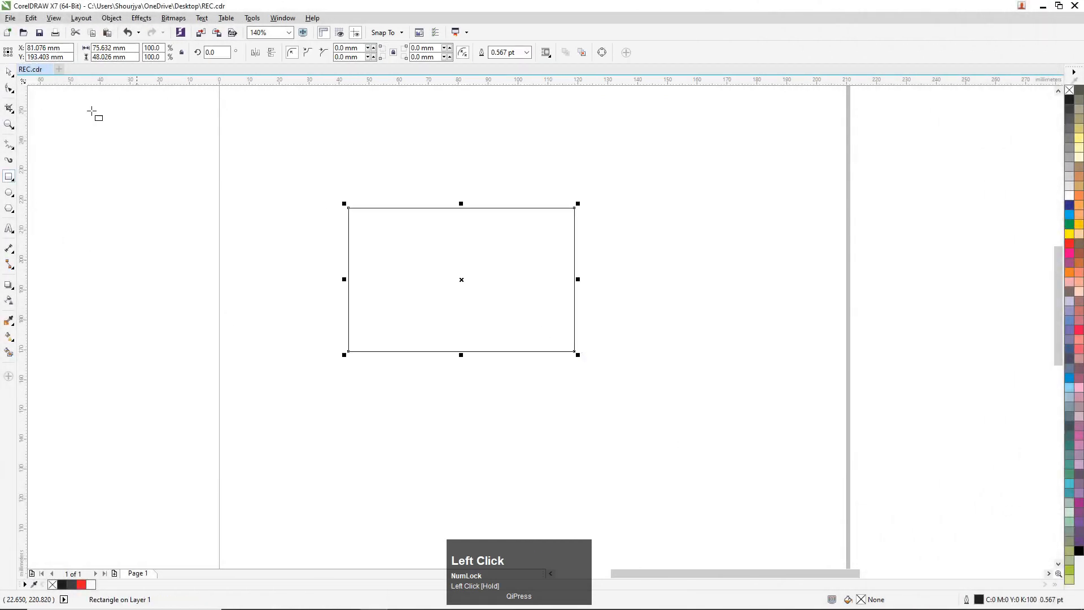
click(126, 48)
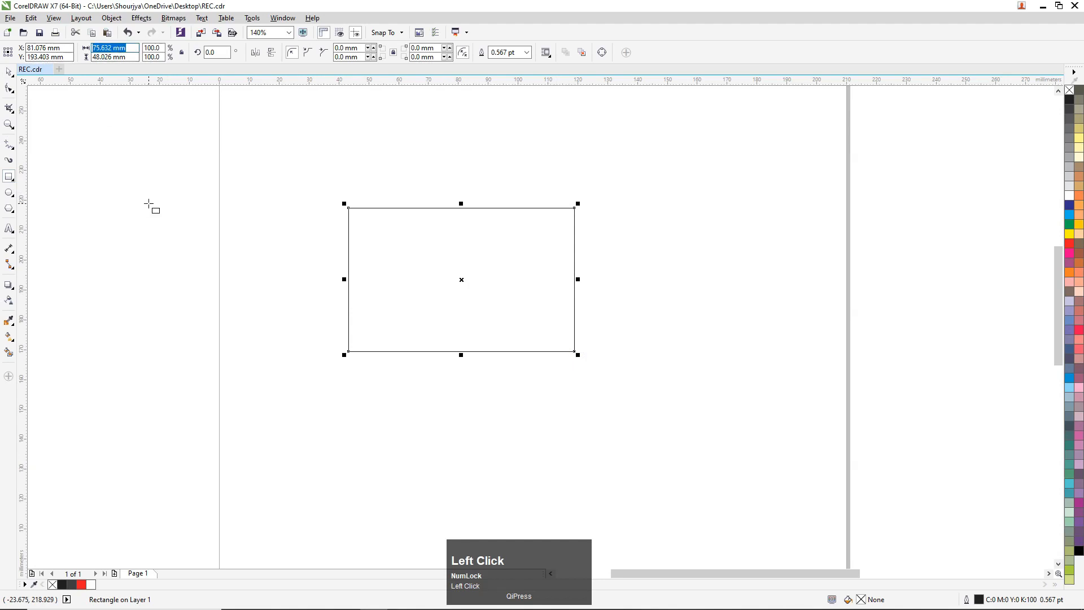
text(88)
key(Tab)
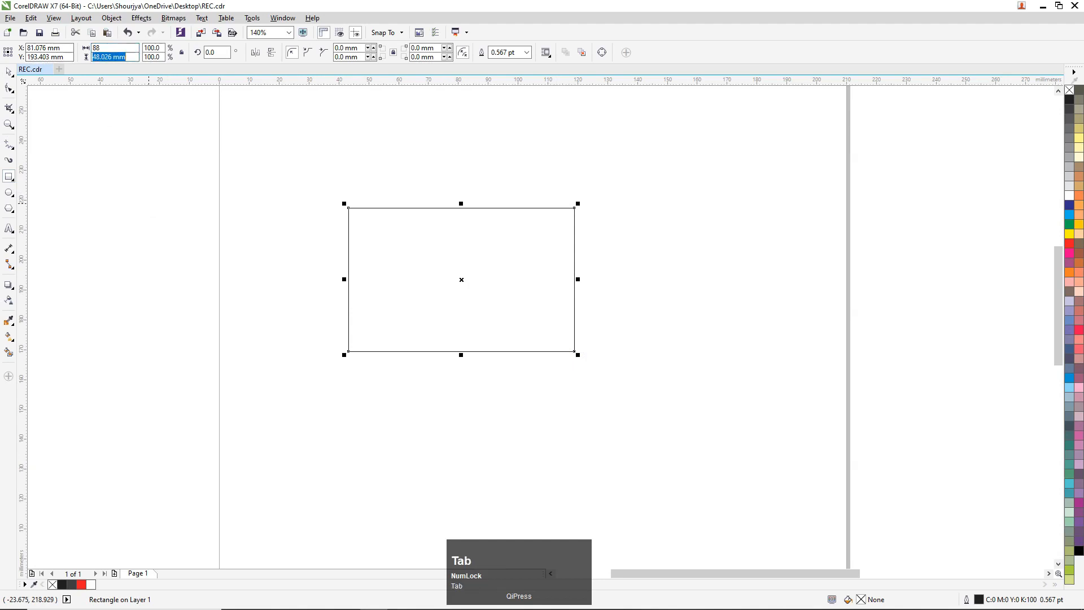
text(54)
key(Return)
Draw a circle inside the left half of the rectangle and set its width and height to 38 mm
click(9, 125)
drag(265, 149, 634, 406)
click(9, 193)
drag(355, 219, 568, 428)
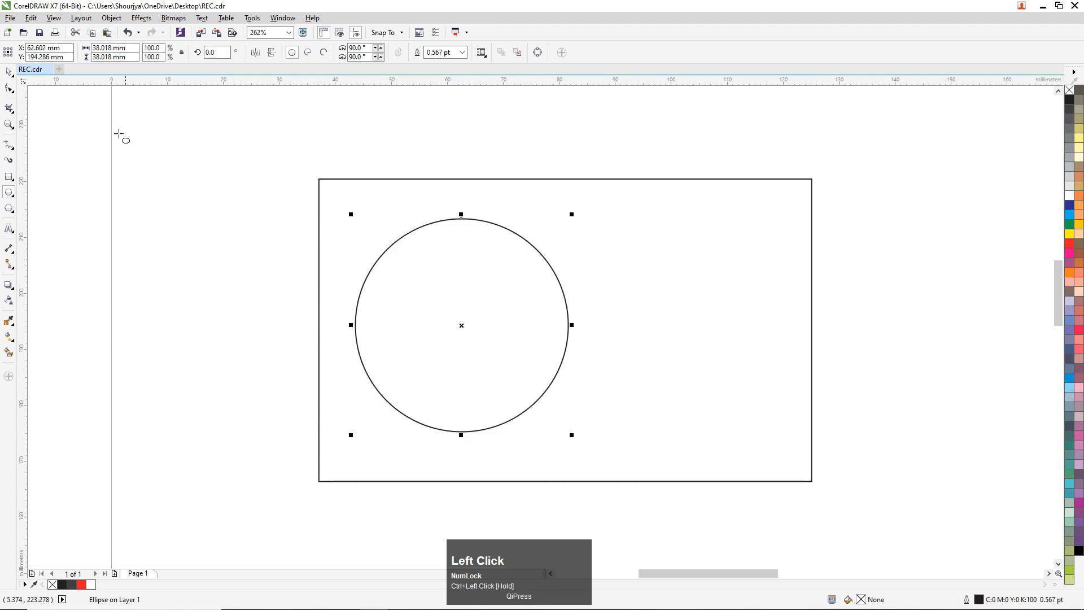
click(110, 48)
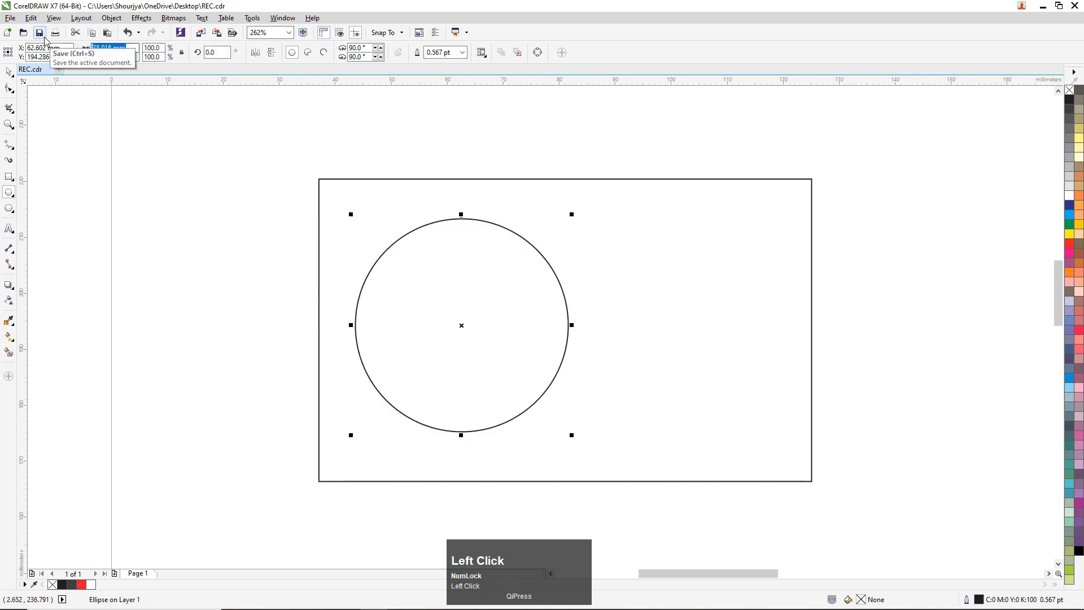
text(38)
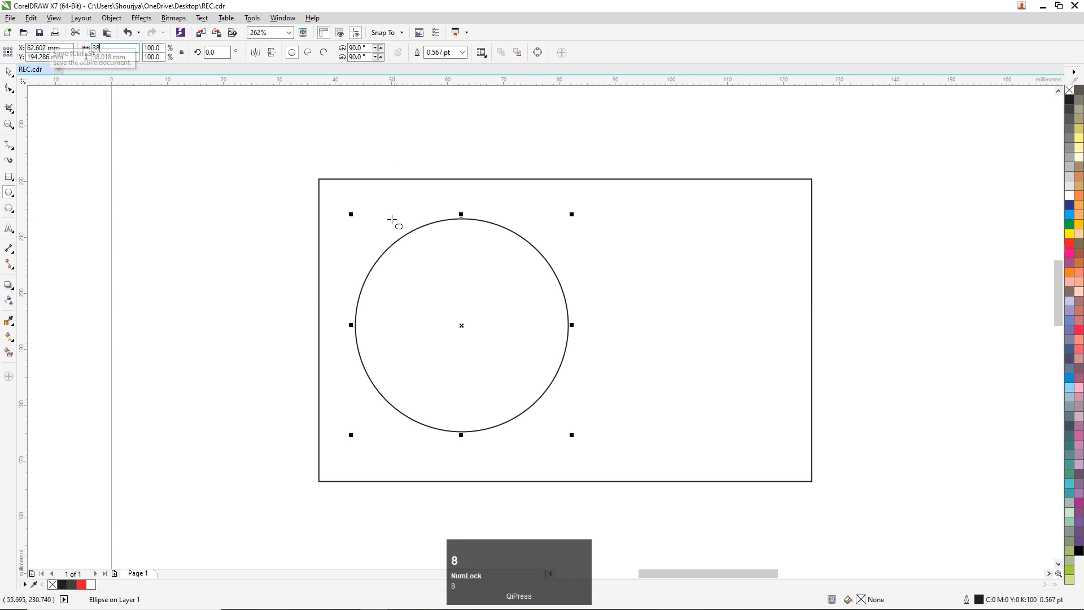
key(Tab)
text(3)
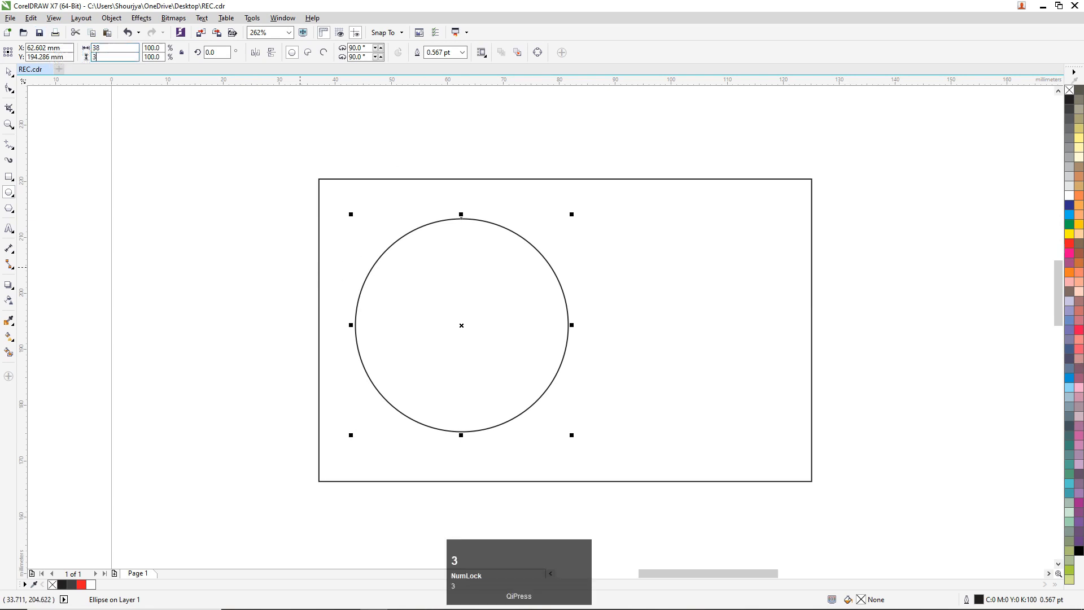
text(8)
key(Return)
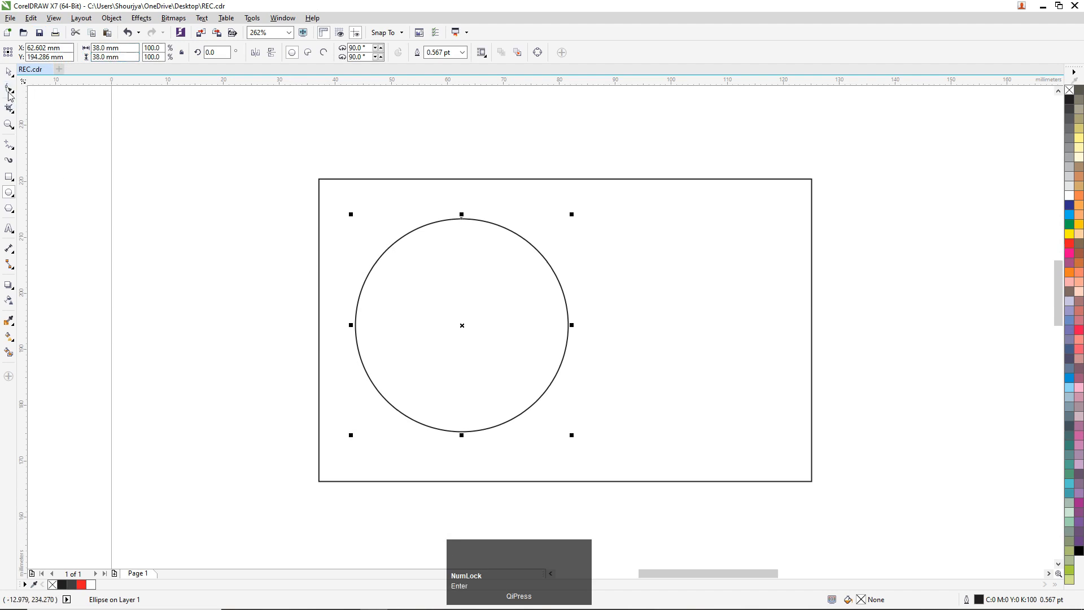
Move the circle slightly up and left, closer to the rectangle's upper-left corner
click(8, 72)
drag(454, 293, 432, 281)
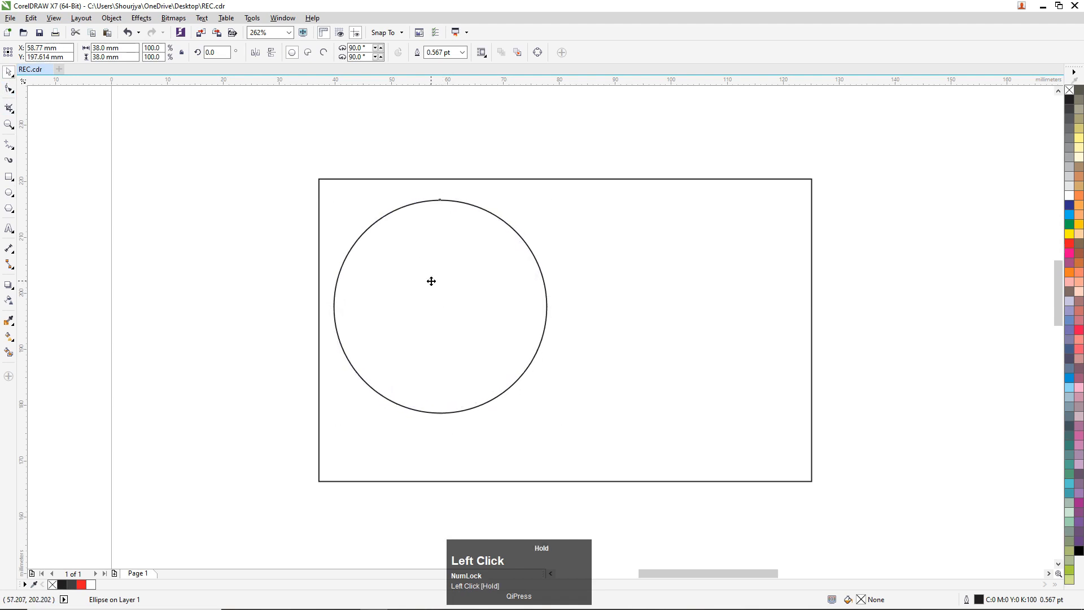
click(400, 291)
Draw a closed chevron-shaped roof outline in the circle's left half and scale it to about 17.4 mm wide
scroll(446, 282, up, 3)
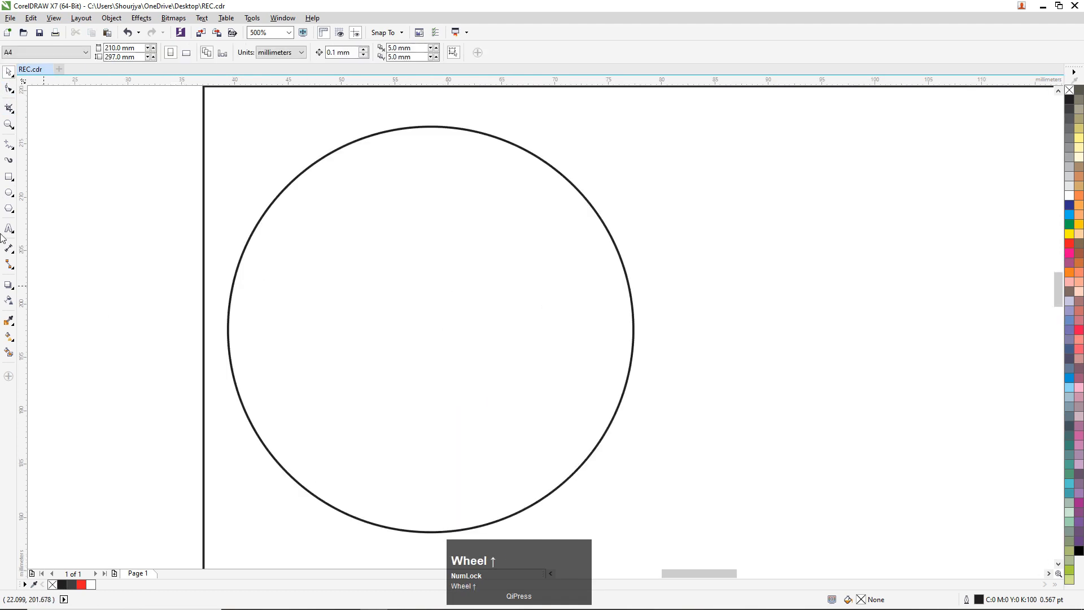
click(8, 145)
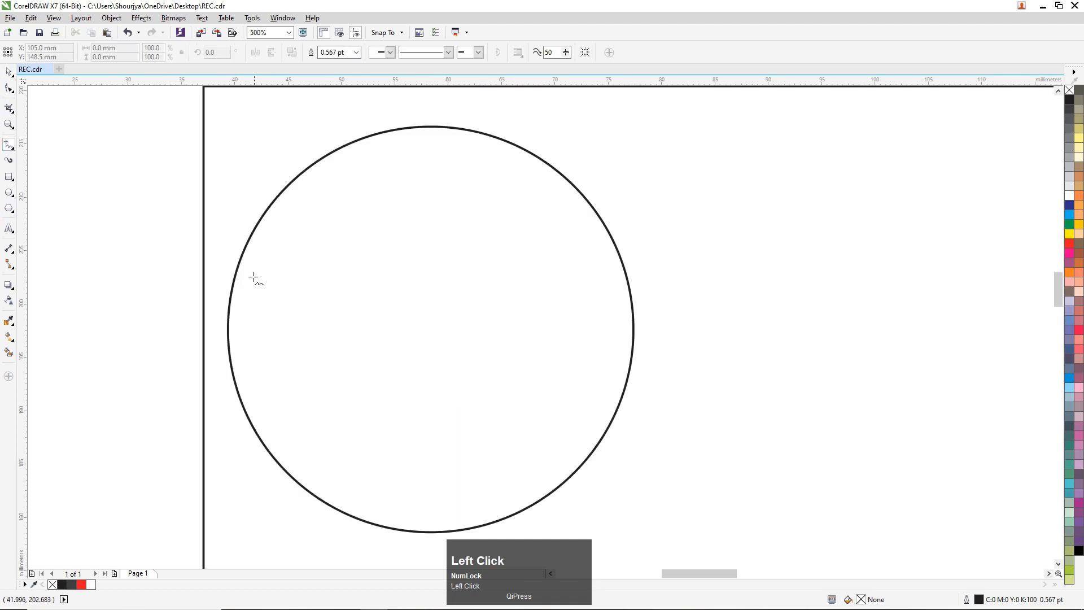
click(236, 318)
click(317, 249)
click(317, 249)
click(387, 322)
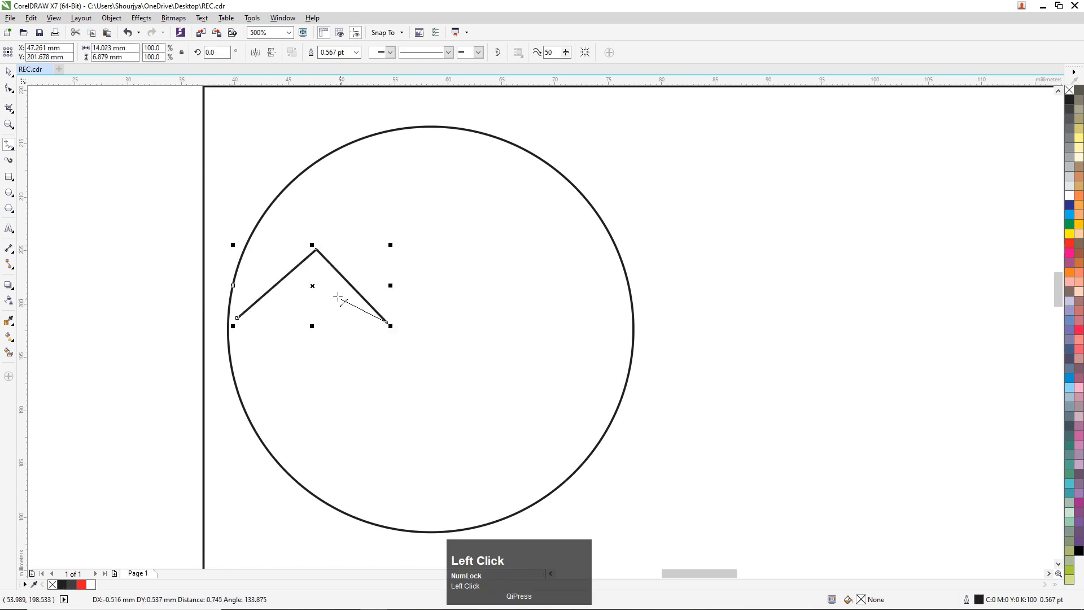
click(318, 273)
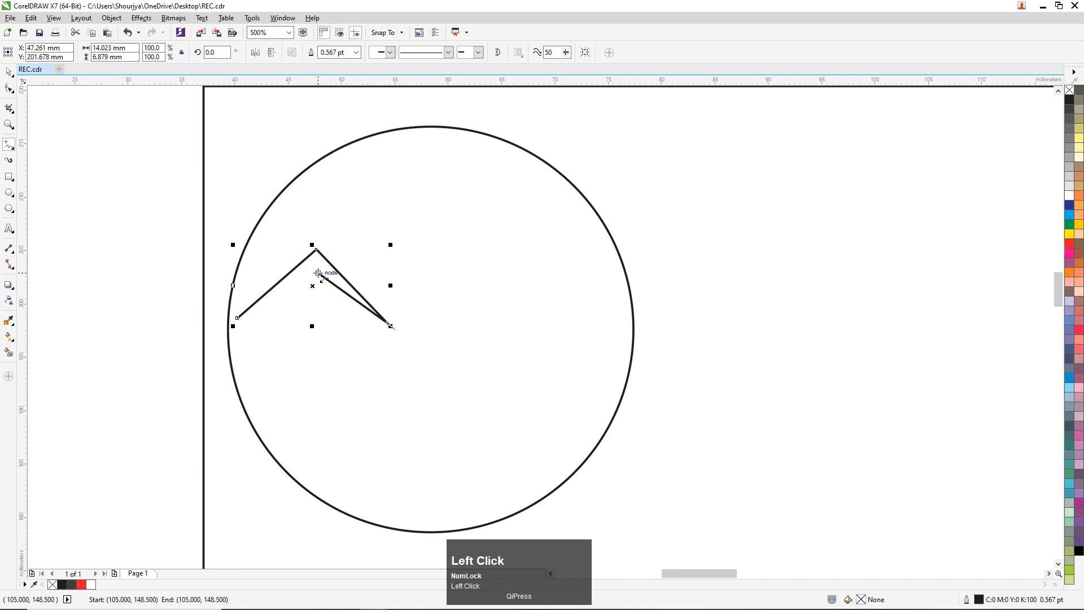
click(237, 318)
click(10, 73)
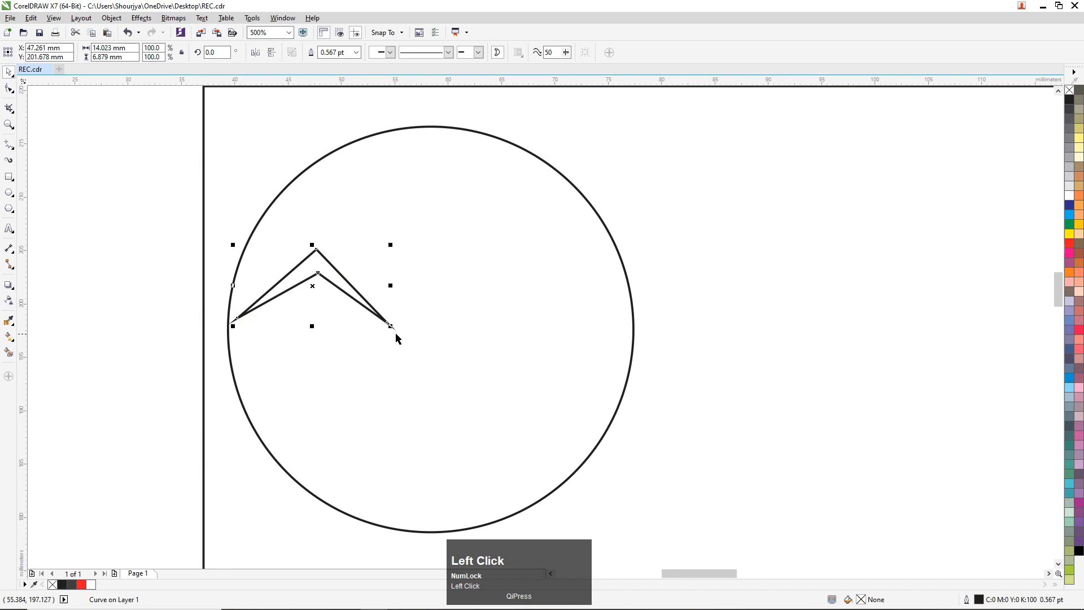
drag(391, 326, 427, 346)
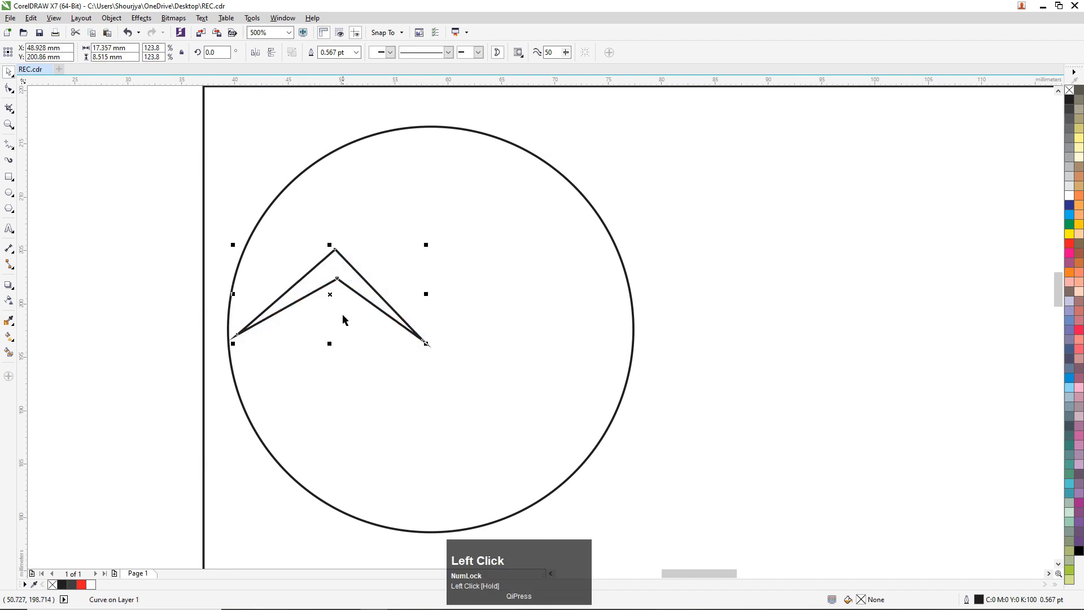
Shift the roof's inner and outer peak nodes so both line up on a vertical guideline
scroll(343, 320, up, 1)
click(8, 88)
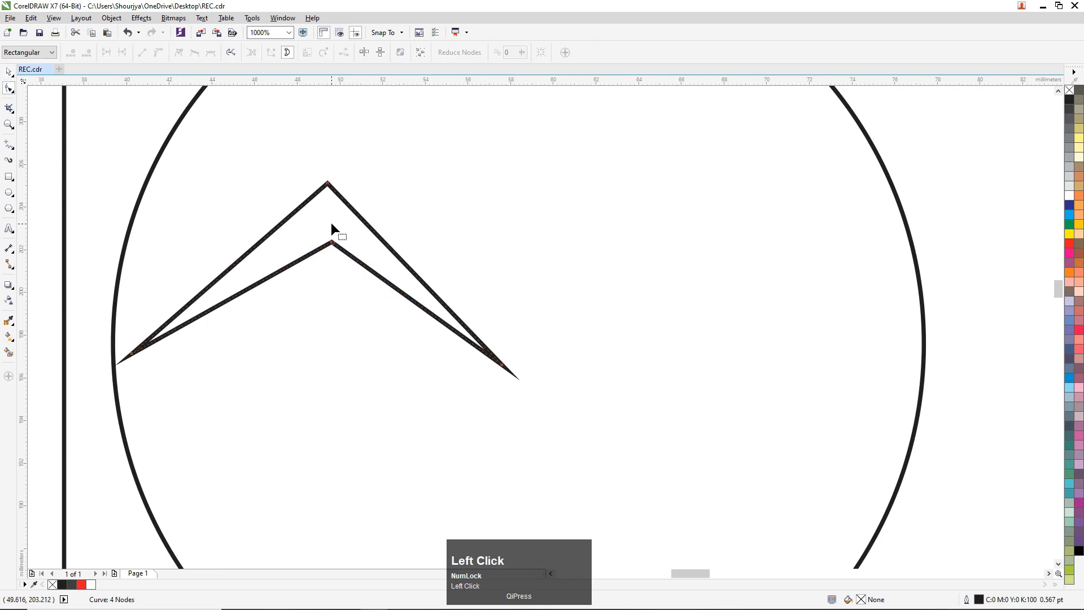
scroll(333, 224, up, 1)
drag(332, 262, 306, 272)
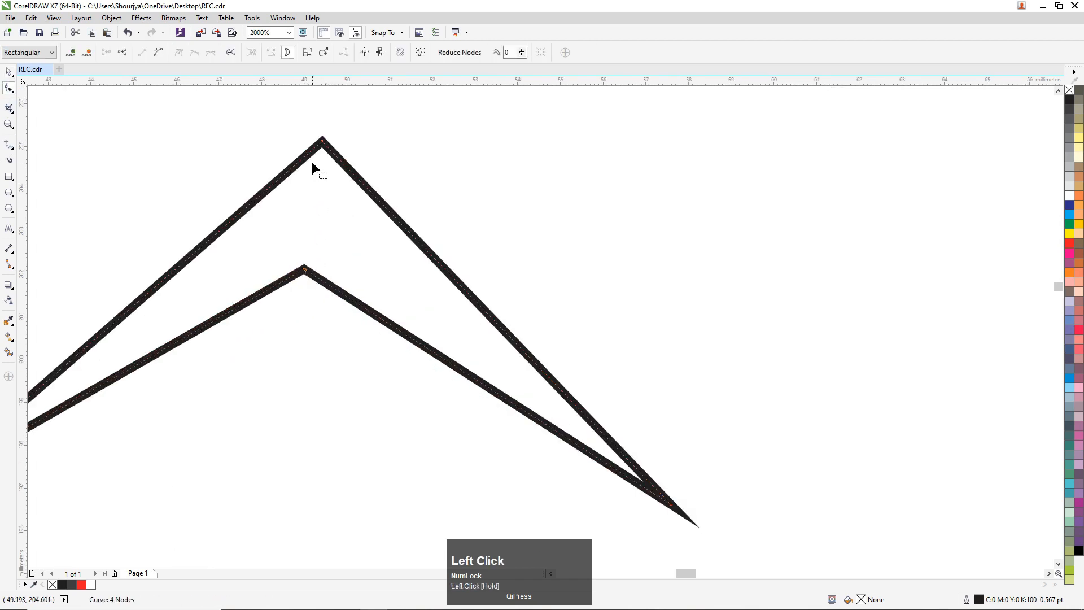
drag(322, 144, 277, 162)
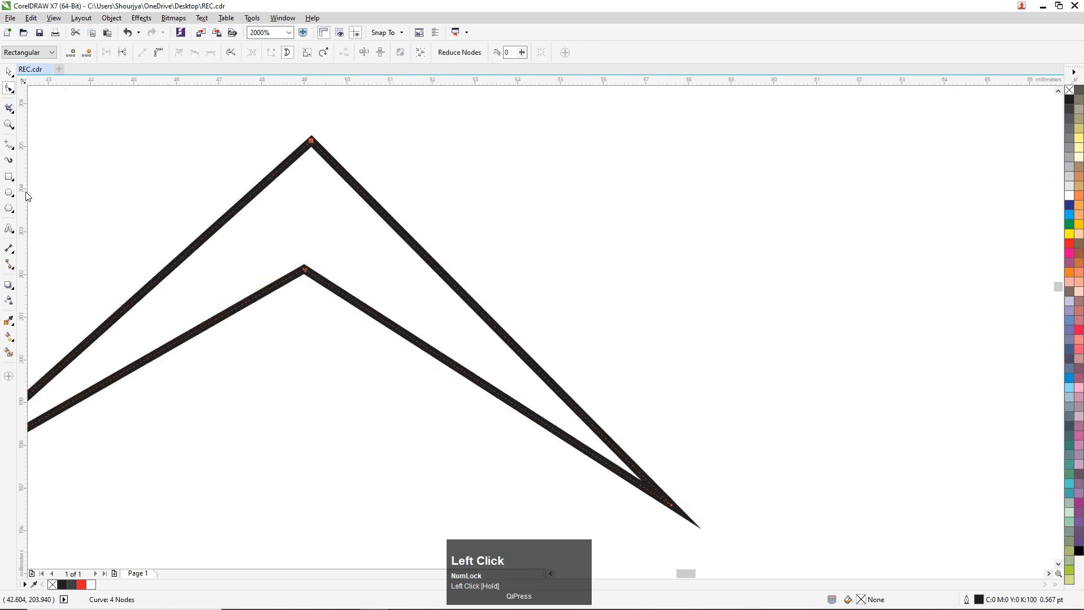
drag(305, 292, 307, 290)
ctrl+click(317, 146)
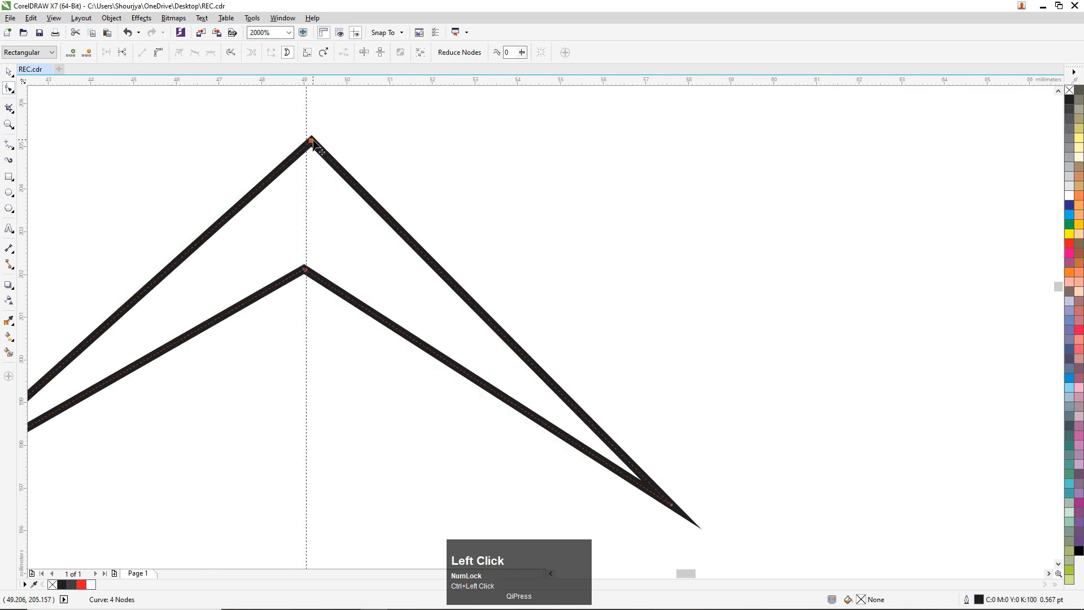
drag(310, 141, 307, 140)
Delete the vertical guideline running through the roof's peak
scroll(303, 244, down, 2)
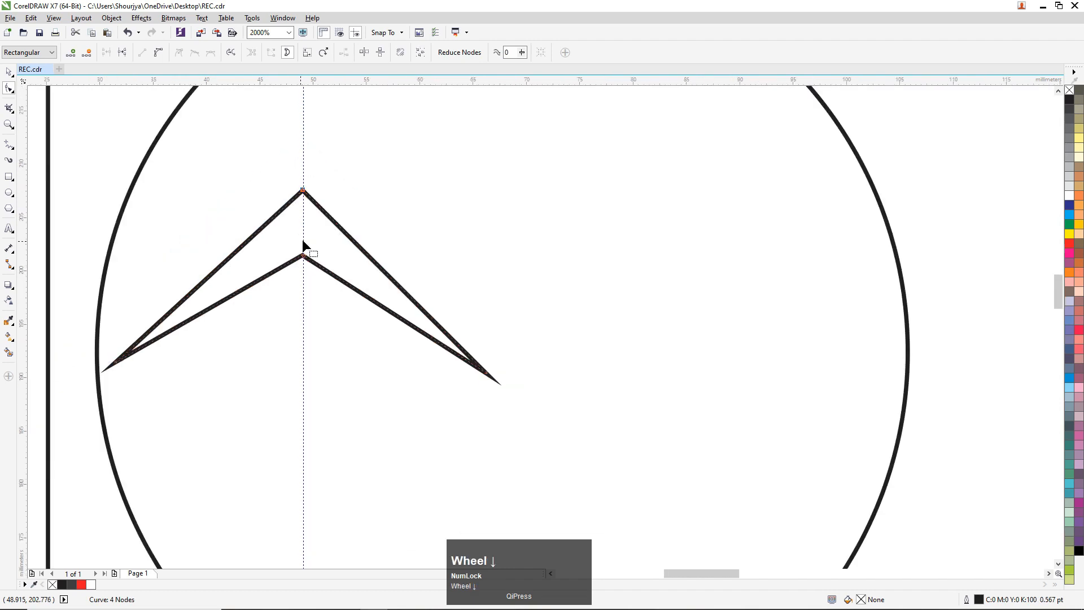
scroll(303, 242, down, 2)
click(9, 72)
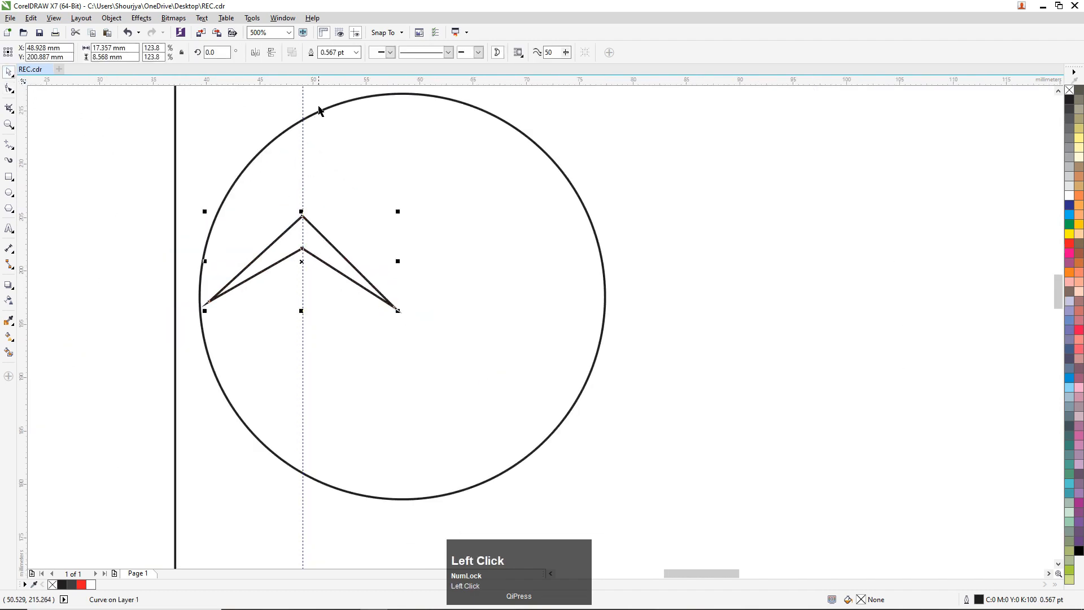
right_click(303, 95)
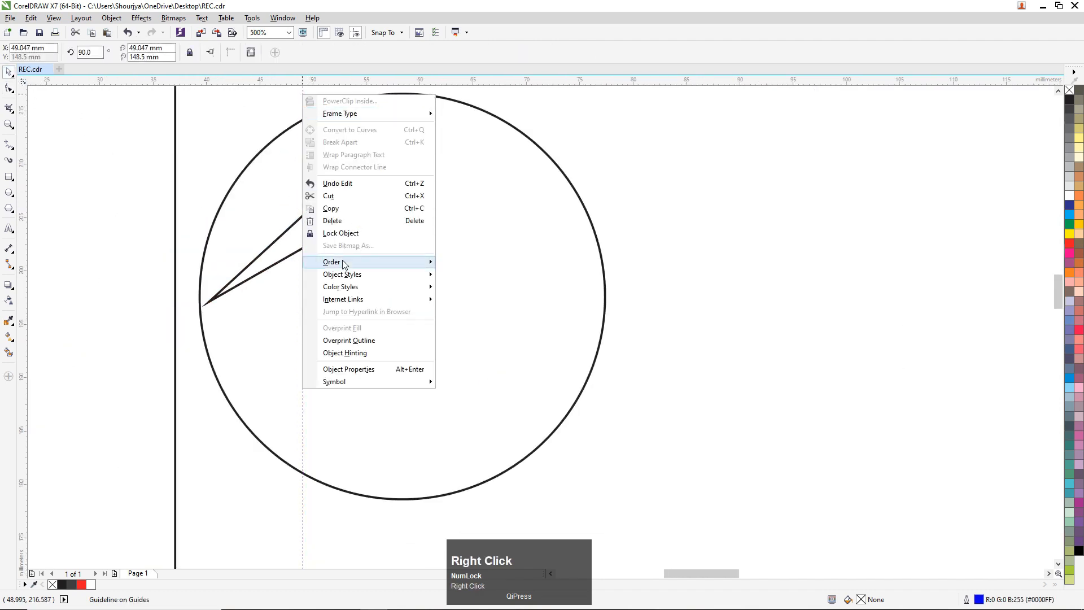
mouse_move(344, 257)
click(344, 221)
Fill the roof shape with red and remove its outline
click(315, 228)
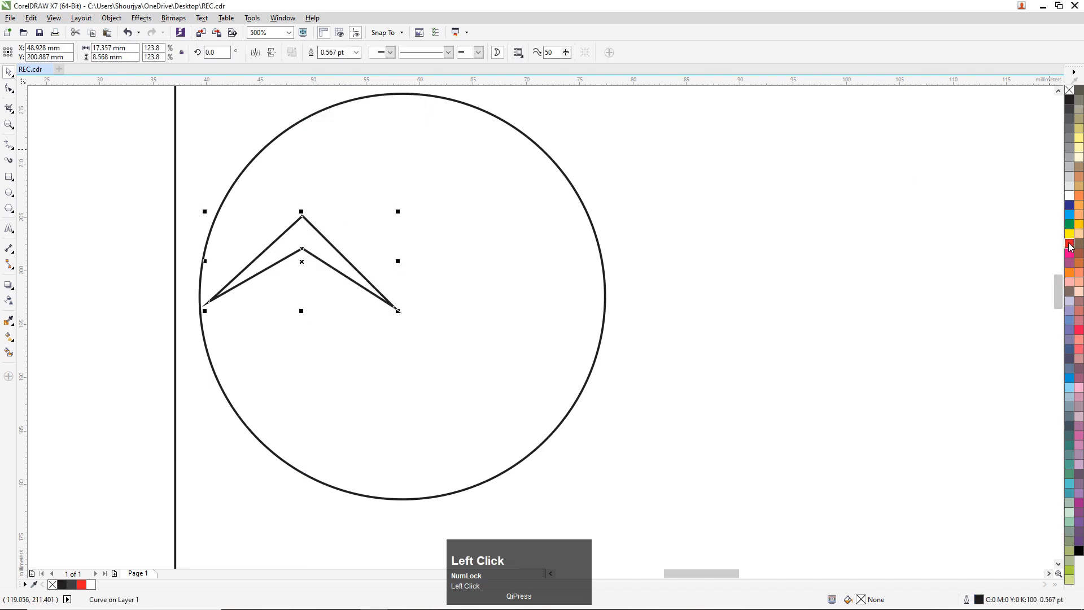
click(1071, 247)
right_click(1070, 90)
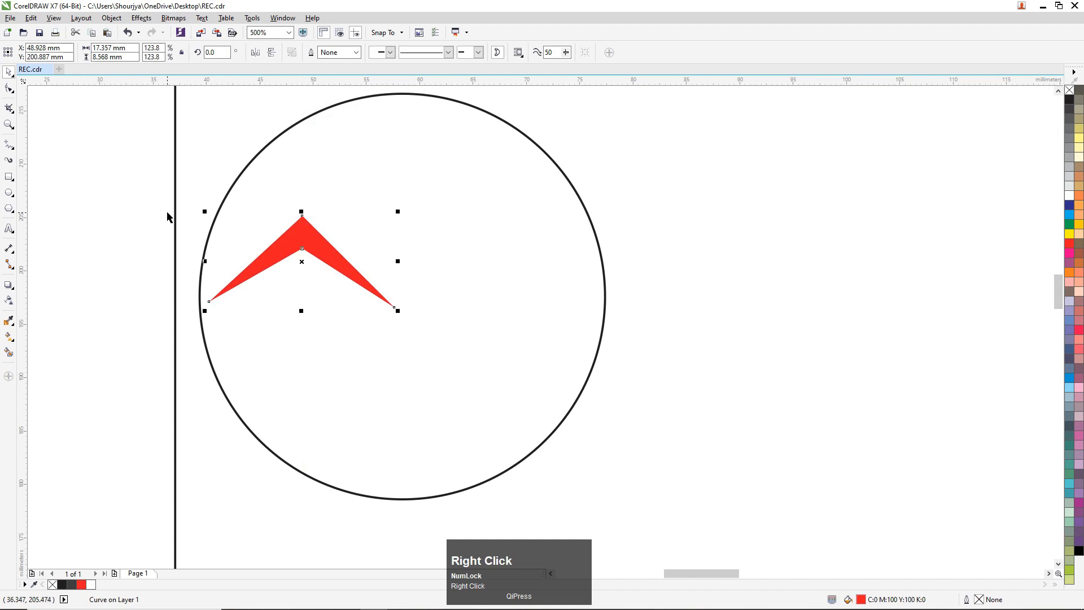
click(292, 266)
Draw a square of about 1.5 mm beneath the roof, fill it with black and remove its outline
scroll(291, 268, up, 2)
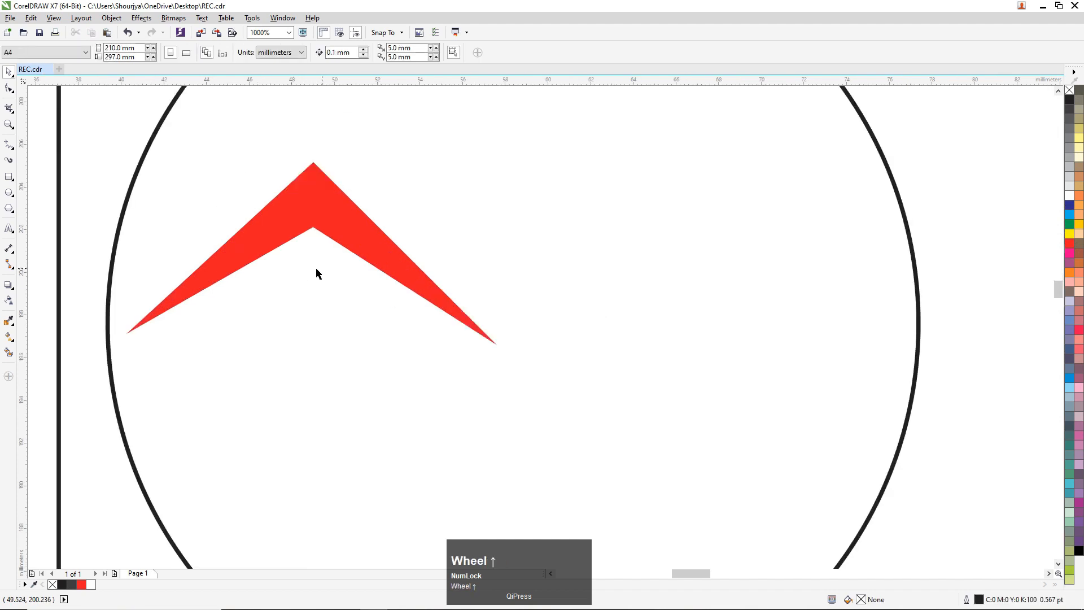
click(9, 177)
drag(250, 275, 286, 309)
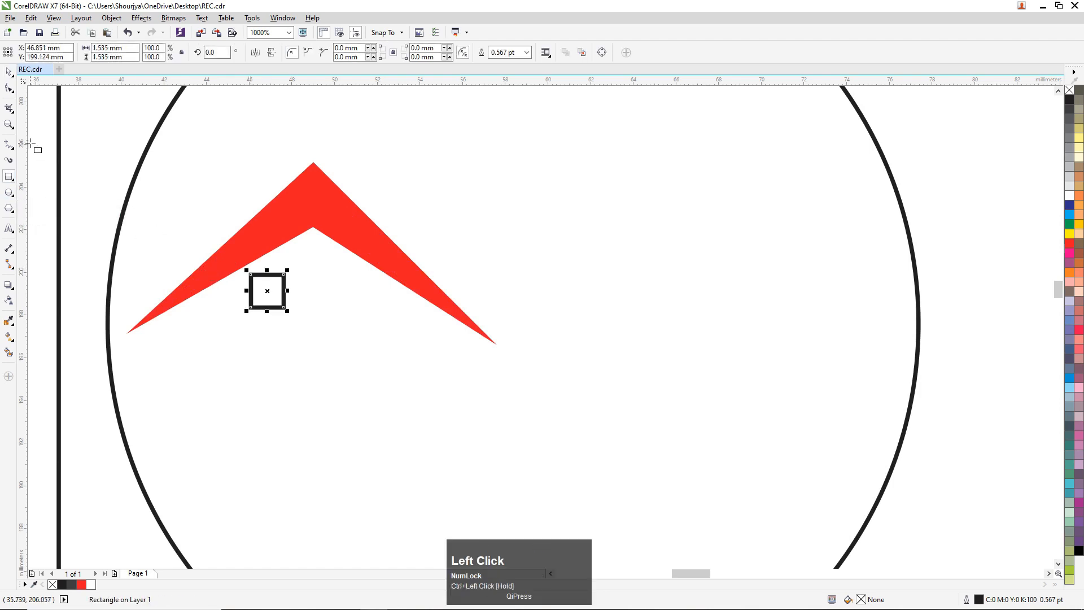
click(9, 72)
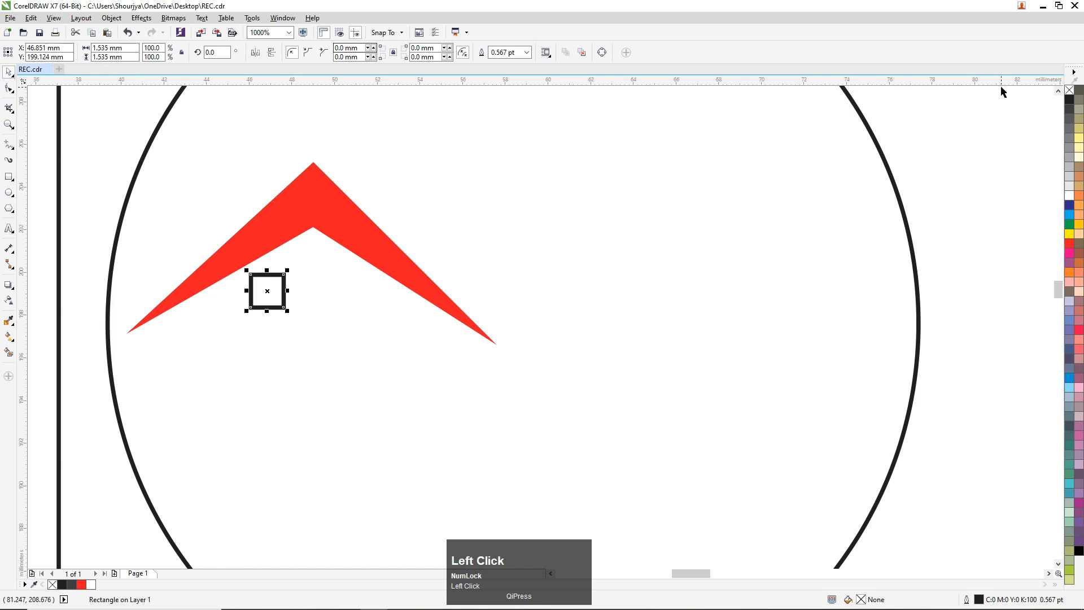
click(1069, 100)
right_click(1069, 90)
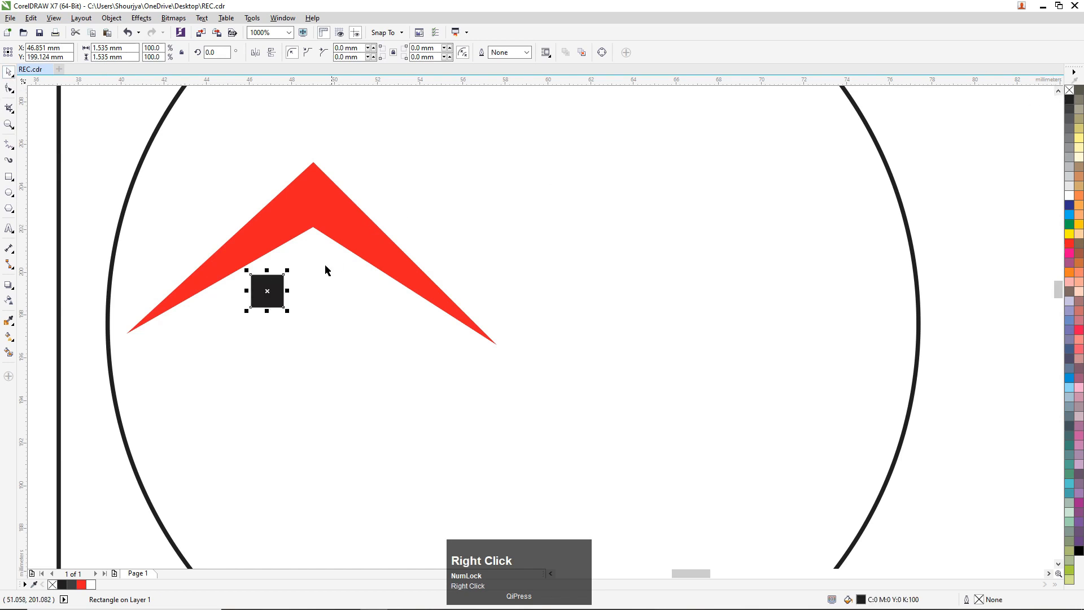
Scale the black square down to about 1.35 mm per side, keeping it without an outline
scroll(285, 282, up, 2)
drag(297, 346, 289, 337)
right_click(1071, 90)
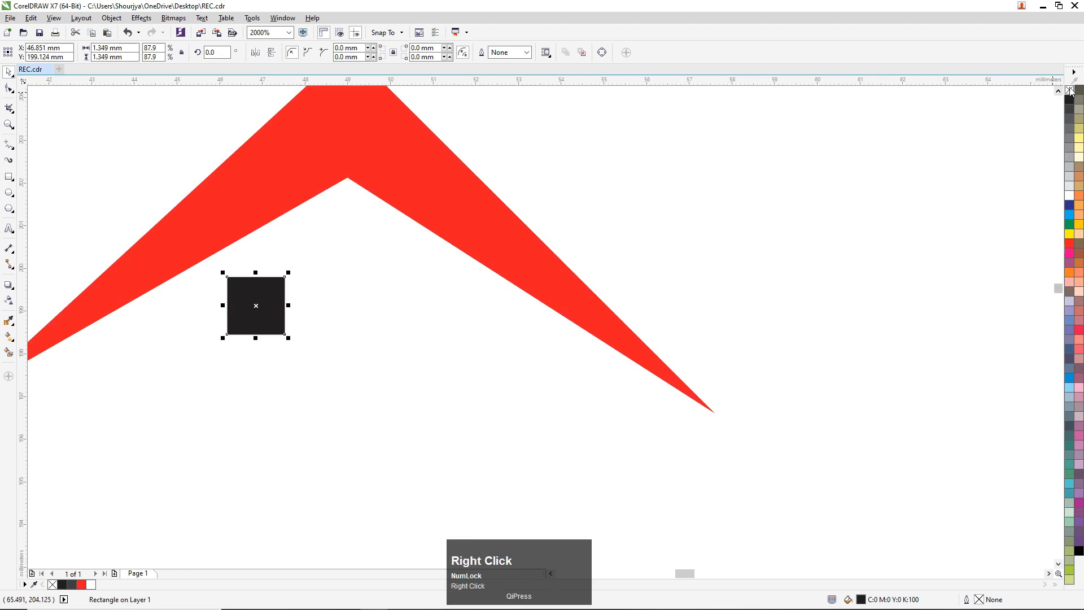
Duplicate the black square to its right and group the two as a level, horizontally aligned pair
drag(253, 297, 331, 294)
right_click(332, 293)
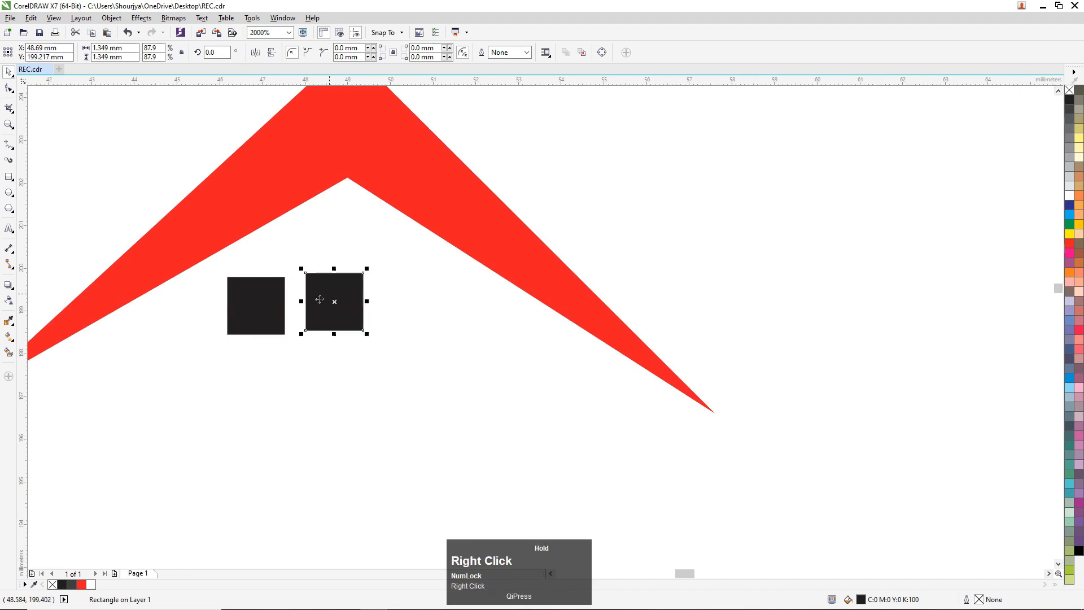
shift+click(273, 304)
key(e)
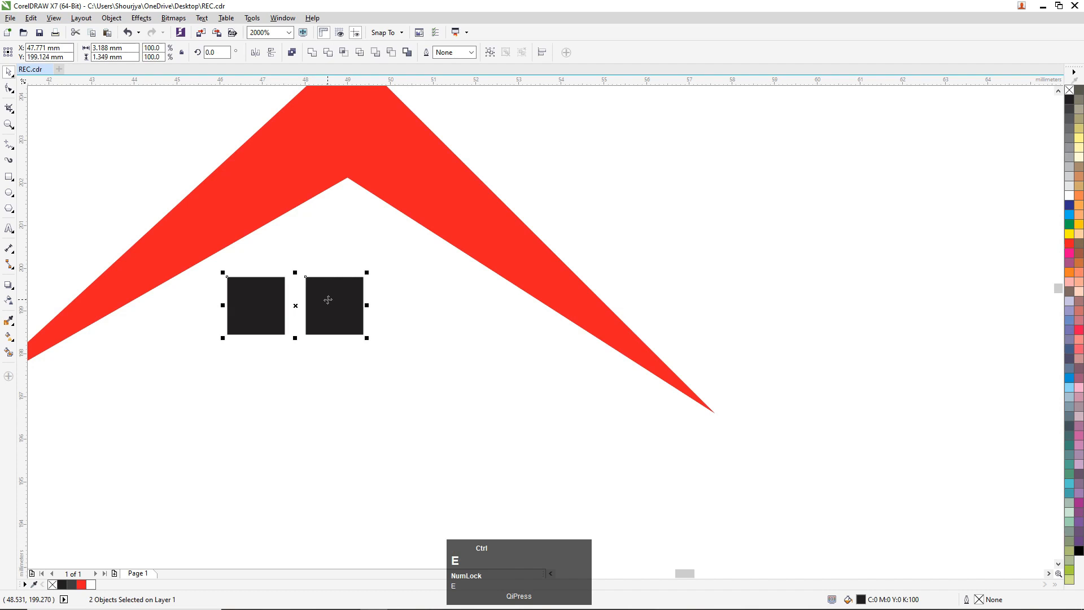
key(ctrl+g)
Duplicate the pair of squares directly below, center-aligned with the original pair, and group all four into a window
drag(334, 295, 338, 369)
right_click(338, 368)
shift+click(348, 315)
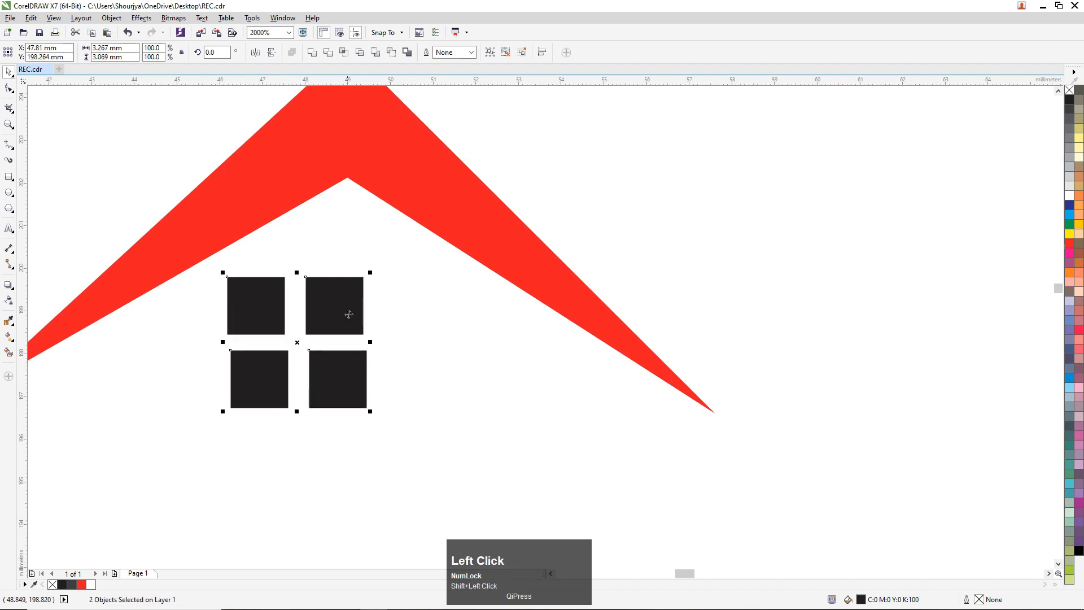
key(c)
scroll(348, 315, down, 4)
drag(157, 272, 371, 356)
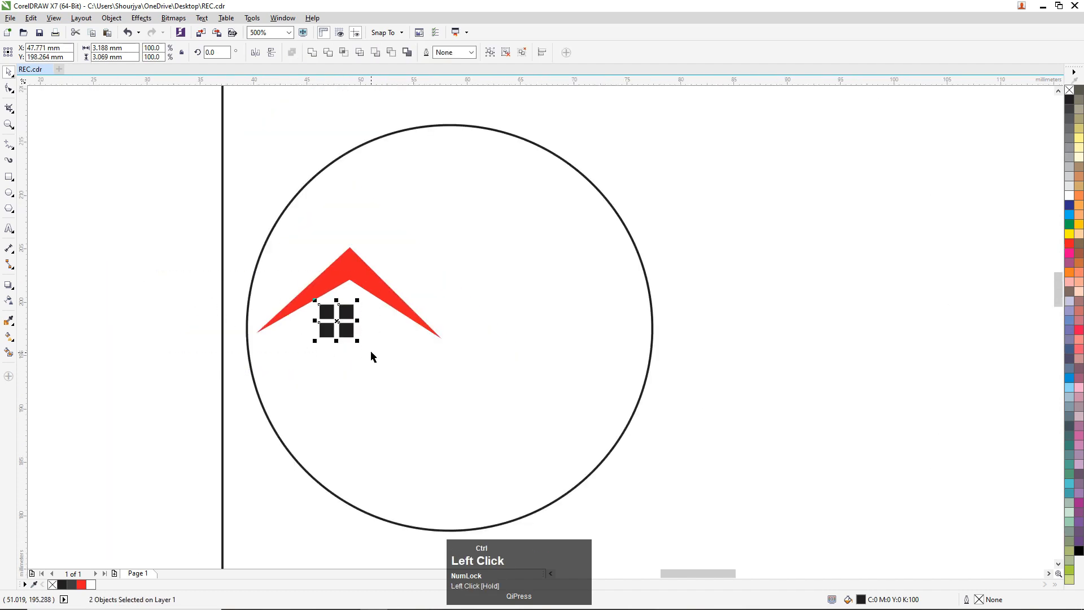
key(ctrl+g)
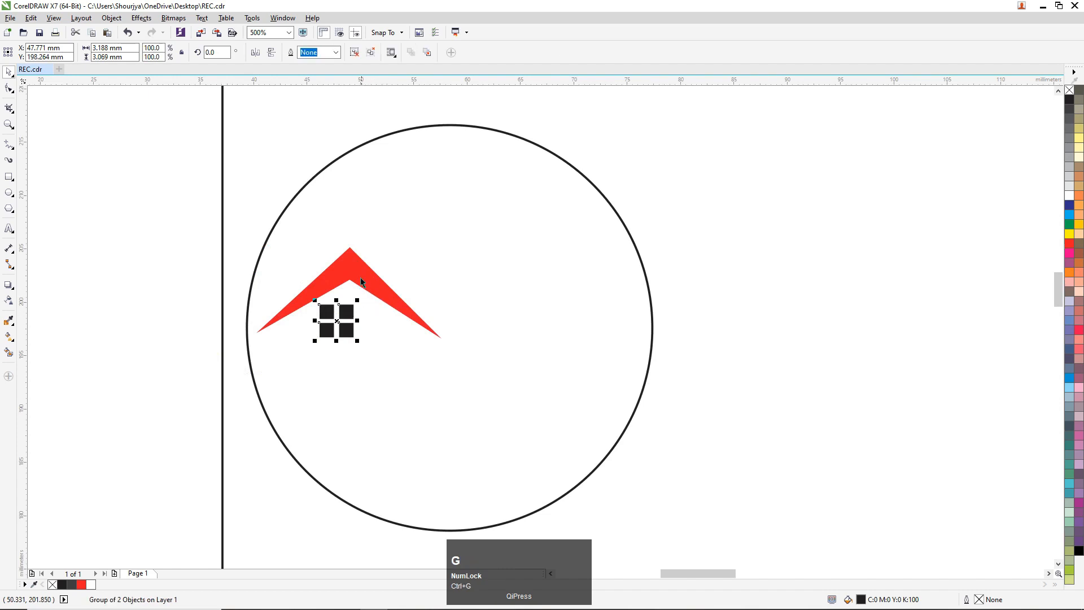
Center the four-square window group horizontally under the red roof shape
shift+click(360, 278)
key(c)
click(230, 315)
click(344, 305)
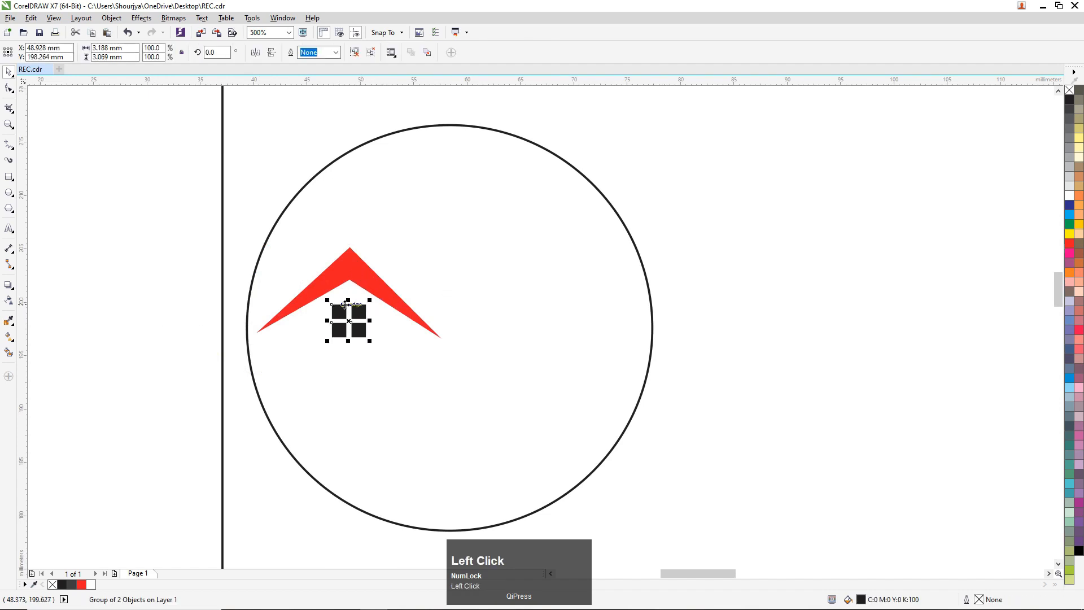
Nudge the four-square window group up about 0.4 mm, closer to the red roof
scroll(344, 305, up, 2)
key(Up)
key(Up)
key(Up)
key(Up)
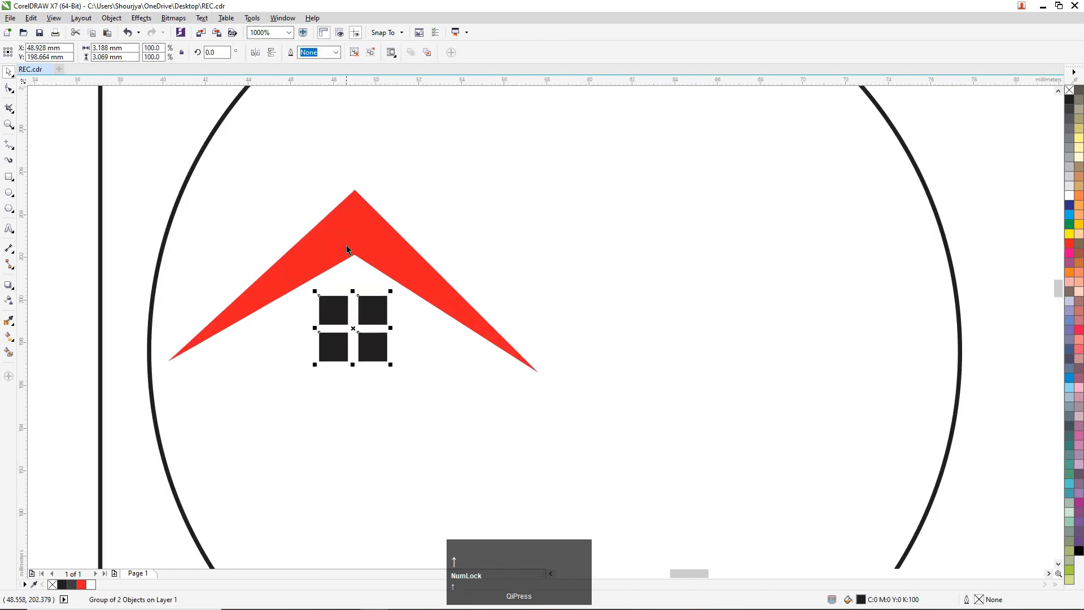
click(348, 249)
key(ctrl+z)
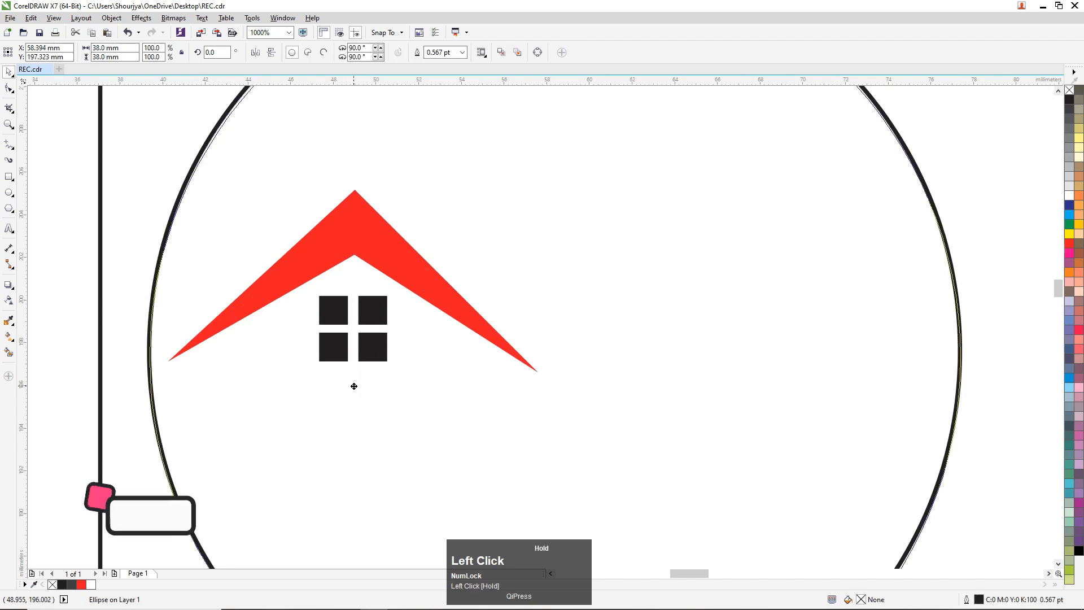
click(353, 246)
drag(353, 377, 354, 381)
Group the roof with its window, then place an enlarged copy of the house higher up near the circle's middle
scroll(358, 370, down, 2)
drag(208, 236, 484, 407)
drag(374, 317, 474, 281)
key(ctrl+g)
right_click(473, 281)
drag(547, 239, 574, 226)
drag(488, 257, 484, 263)
Duplicate the small house to the other side of the large one and align both small houses at the same height
click(196, 249)
drag(330, 326, 578, 290)
right_click(577, 289)
shift+click(341, 314)
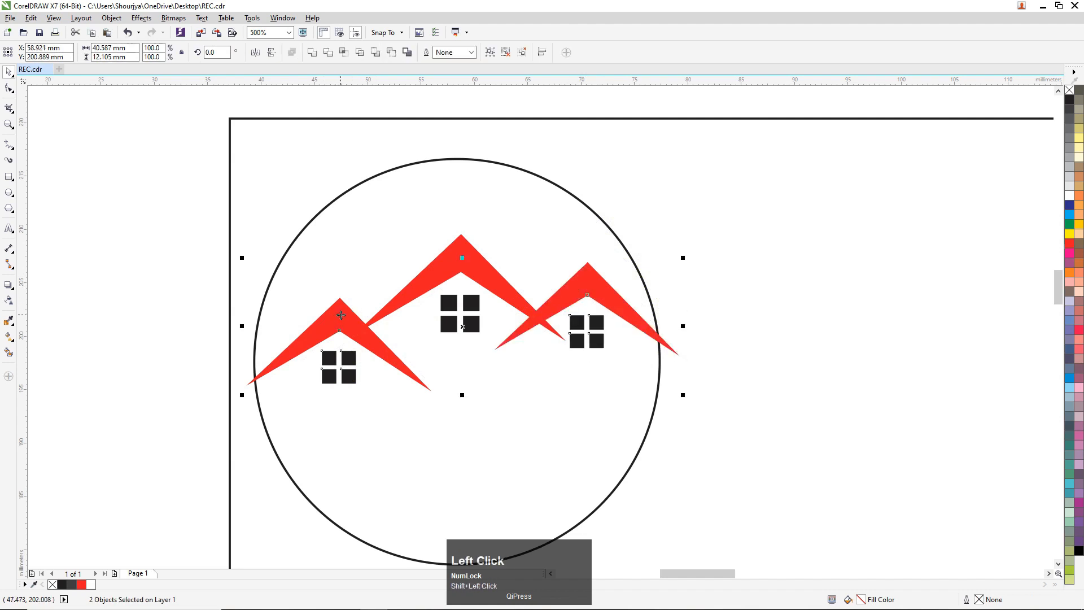
key(e)
click(346, 277)
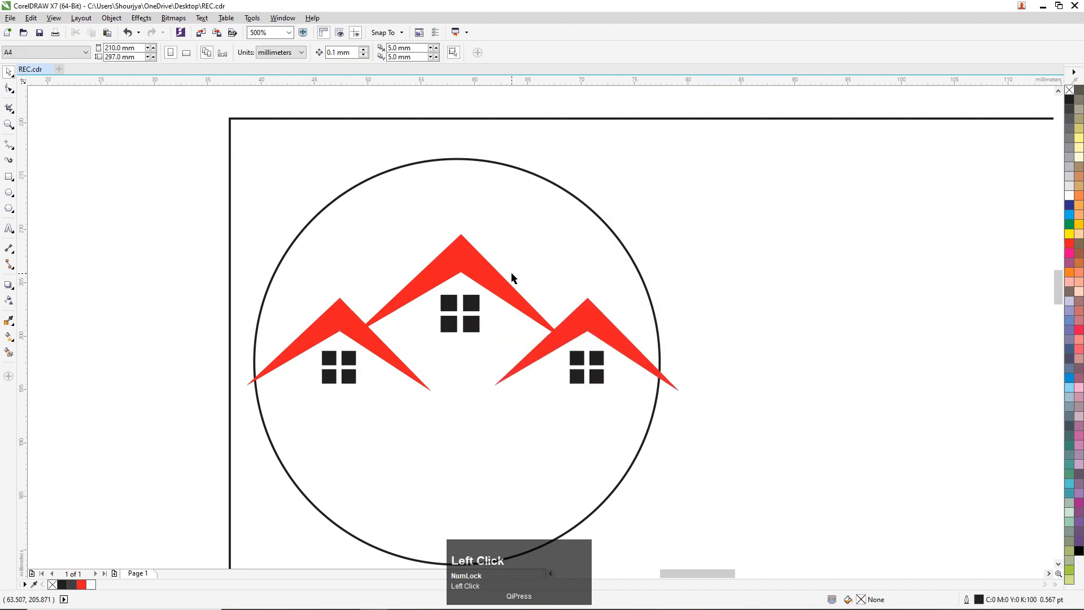
Center the three houses horizontally within the circle as one group
drag(176, 210, 725, 436)
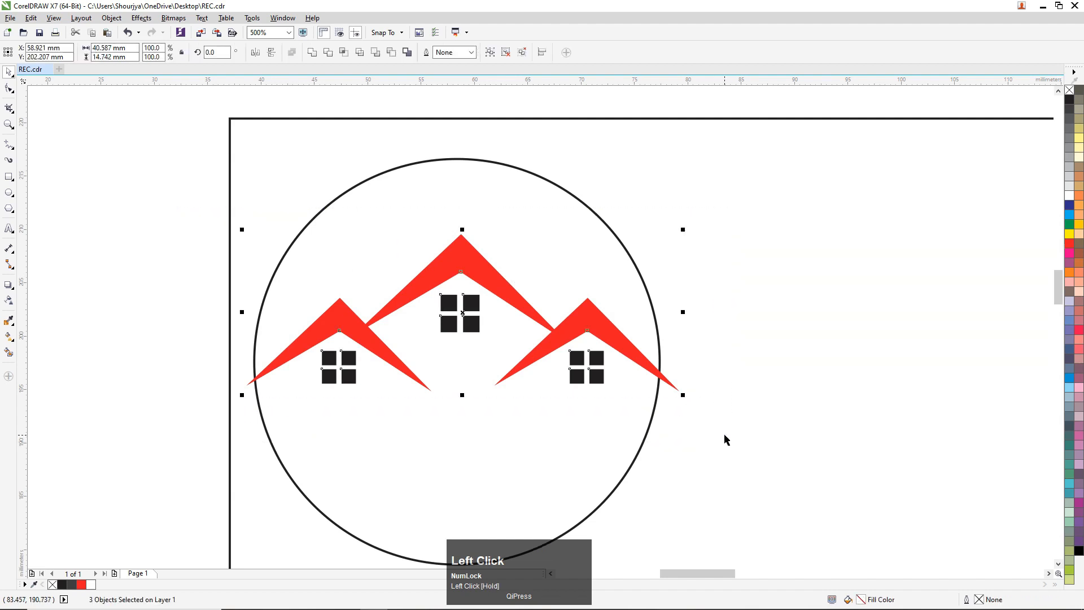
shift+click(256, 331)
key(c)
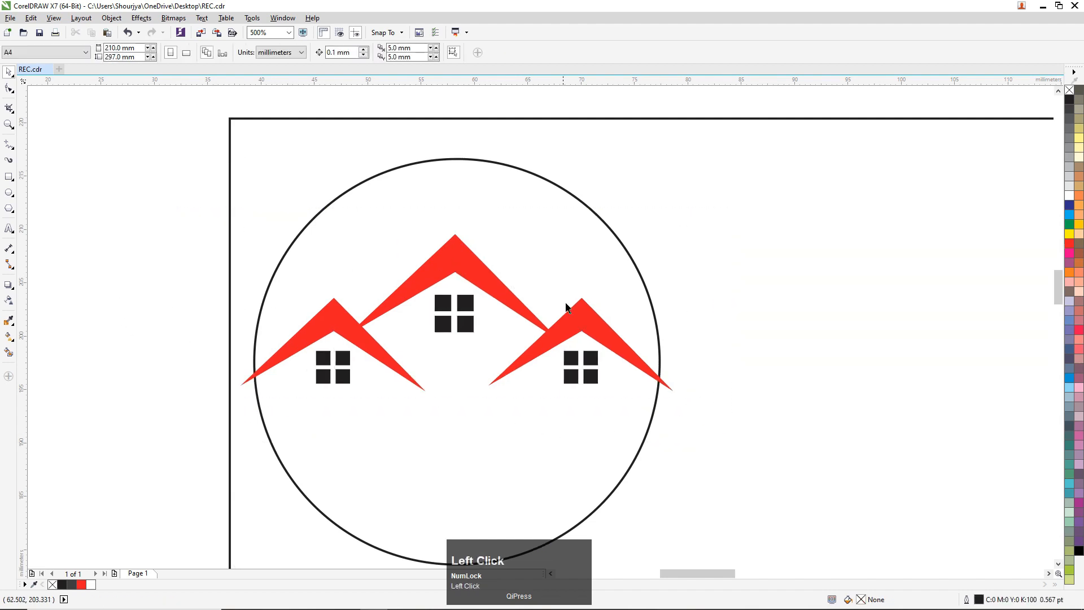
Stretch the group of three houses to about 16.3 mm high and narrow it to about 39.07 mm wide
click(459, 267)
drag(458, 396, 459, 411)
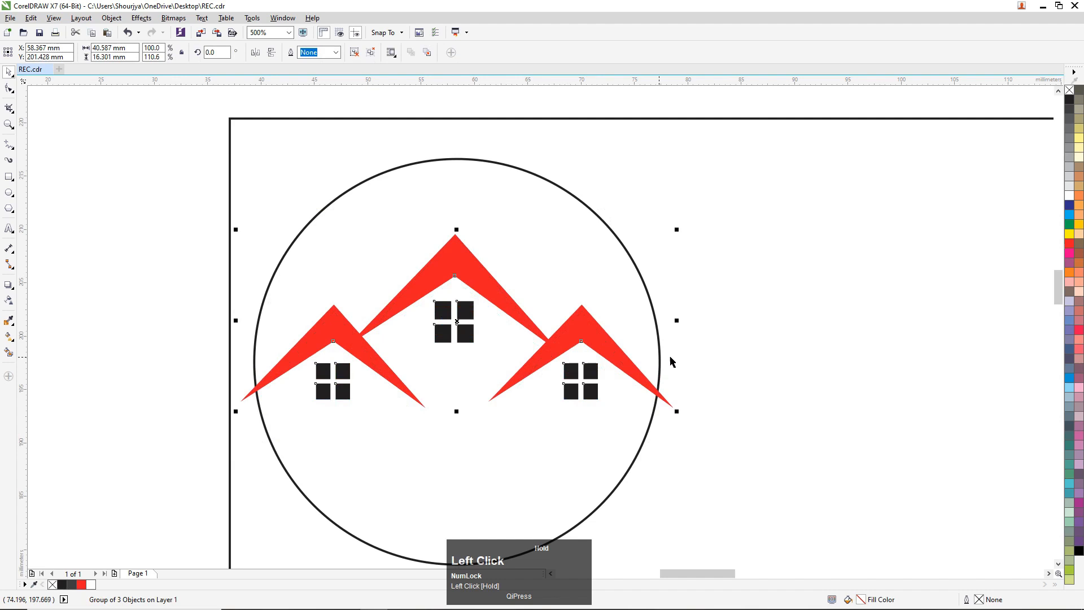
drag(676, 322, 669, 321)
scroll(680, 344, down, 4)
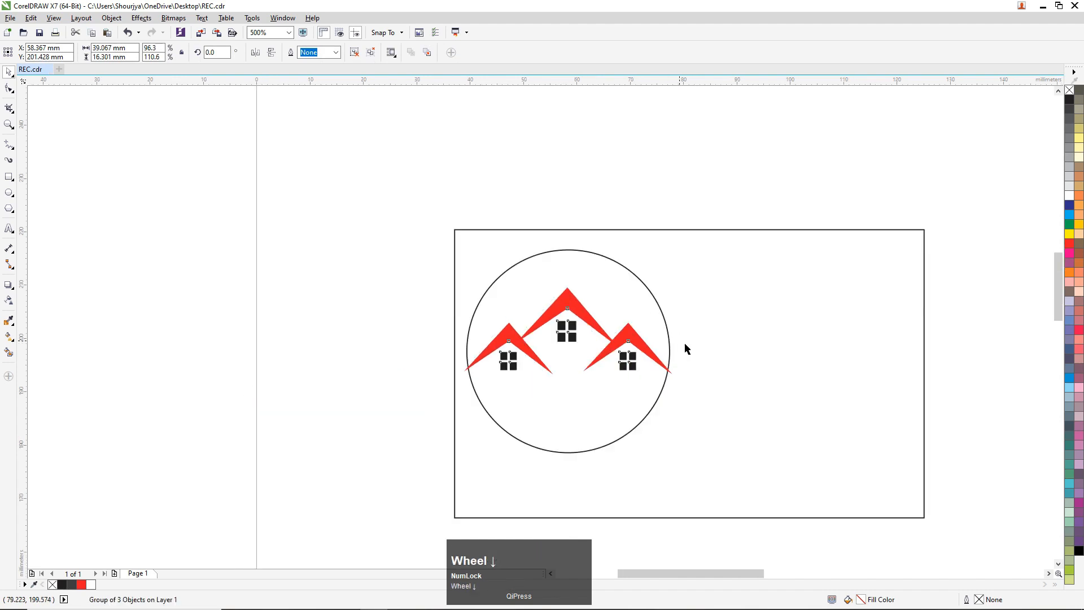
click(777, 342)
scroll(610, 319, up, 2)
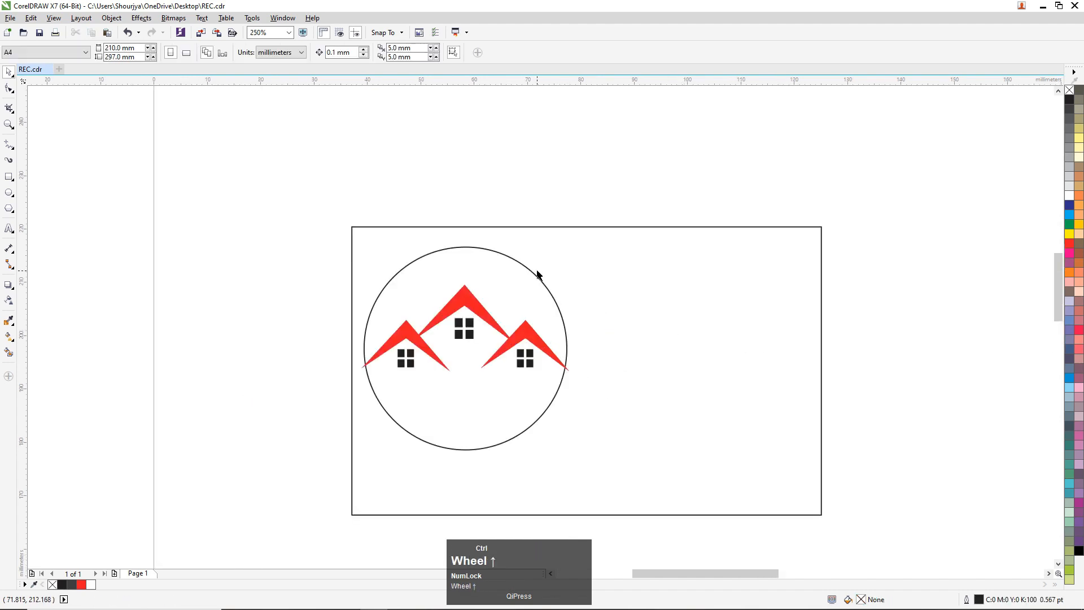
Fill the 88 × 54 mm card rectangle with red and leave it without an outline
click(816, 228)
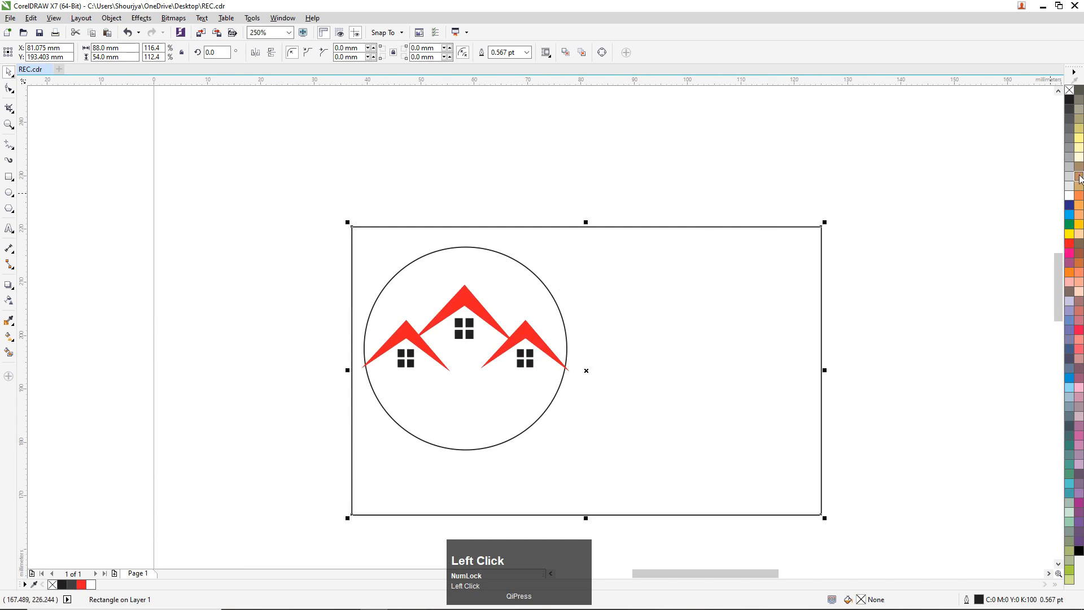
click(1070, 245)
click(818, 112)
Fill the circle behind the houses with white and remove its outline
ctrl+click(481, 248)
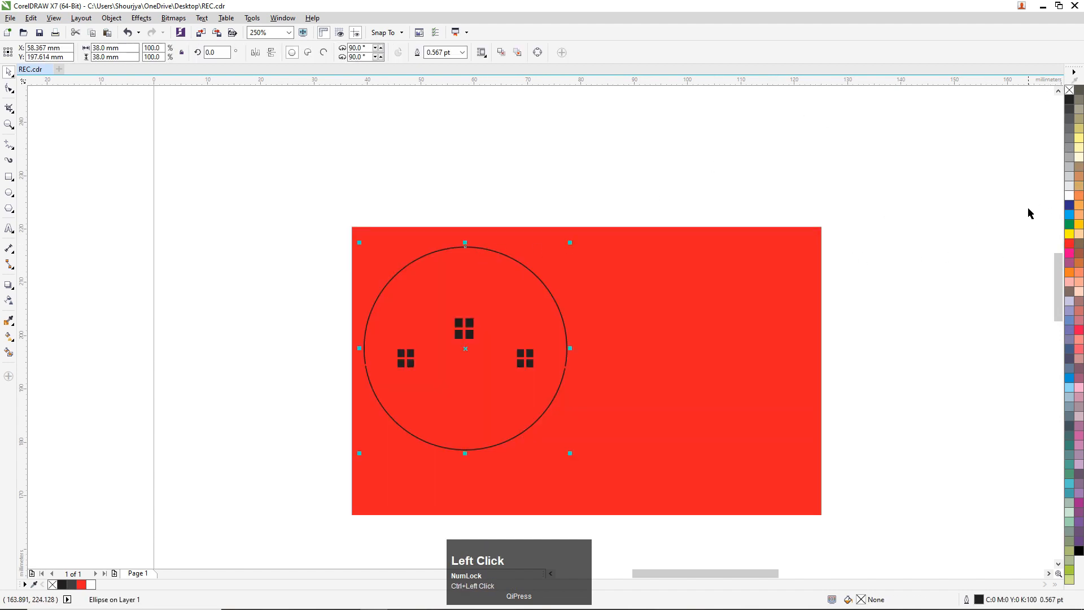
click(1070, 196)
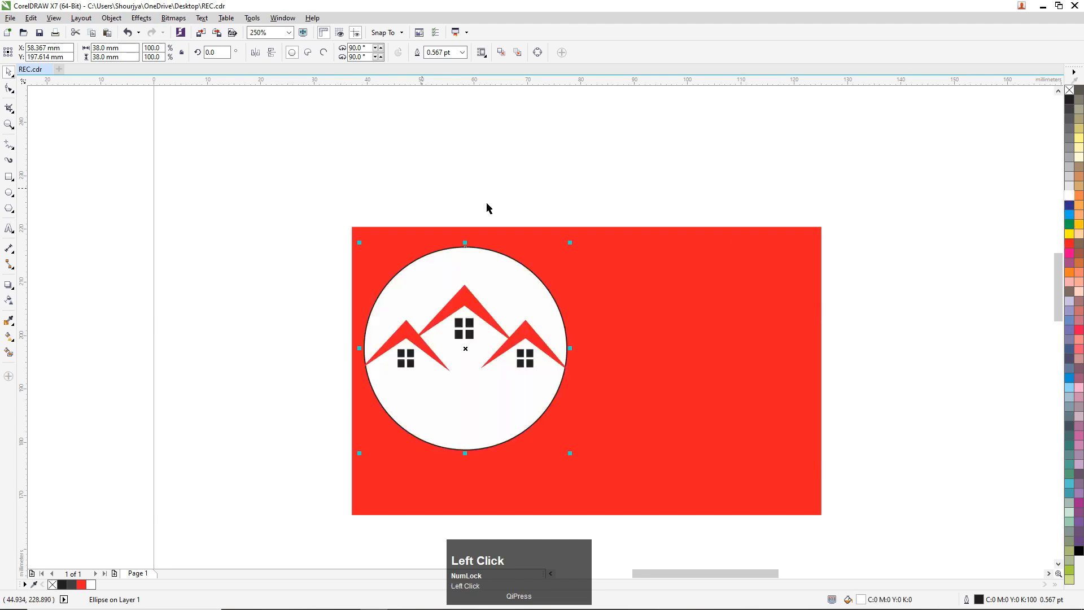
right_click(1070, 92)
click(746, 161)
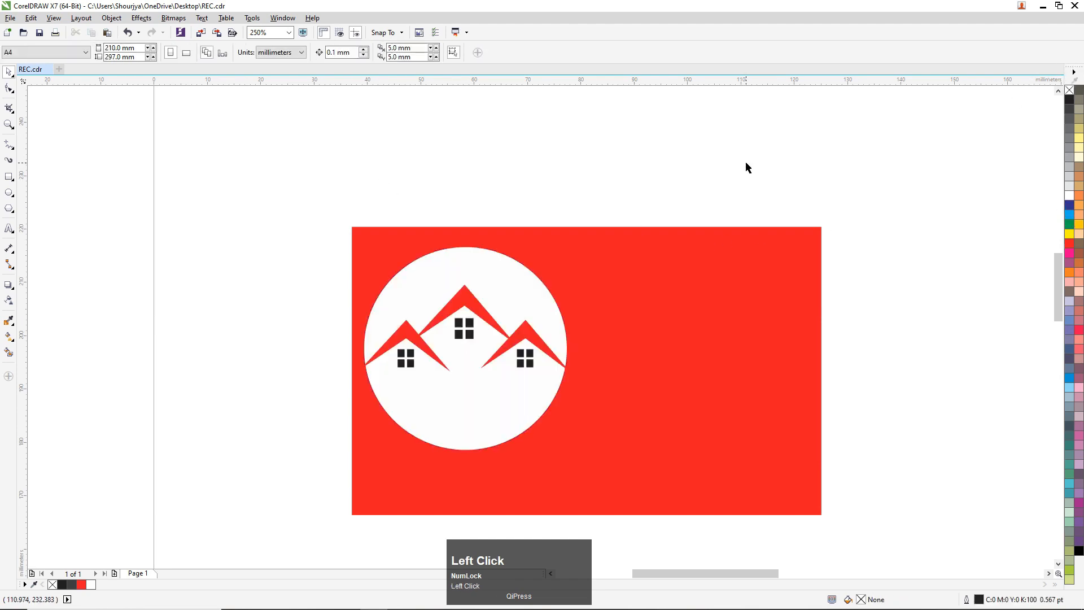
Nudge the group of three houses down about 0.3 mm inside the white circle
drag(283, 194, 608, 405)
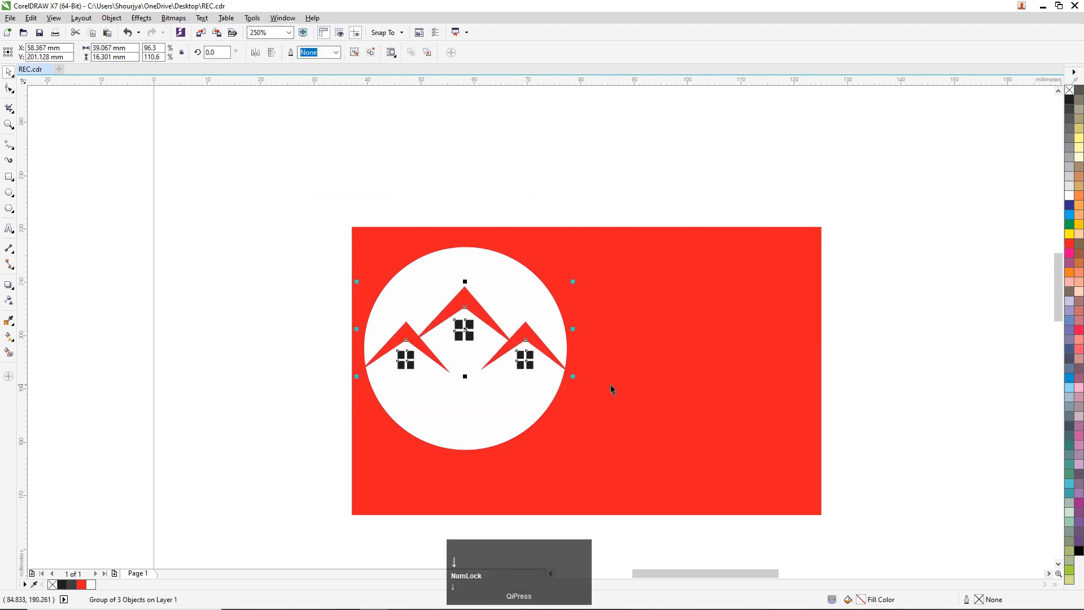
click(333, 298)
scroll(363, 301, down, 2)
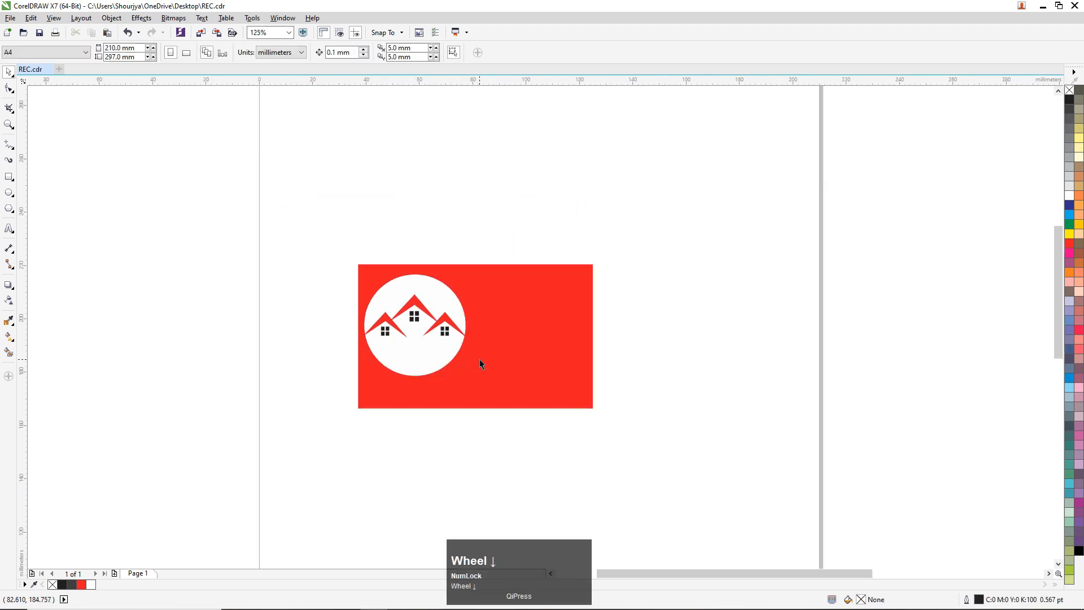
Draw a closed shape about 88 × 27.2 mm over the card's lower part, its upper edges meeting at the right house's outer roof tip
scroll(480, 360, up, 4)
scroll(490, 344, down, 2)
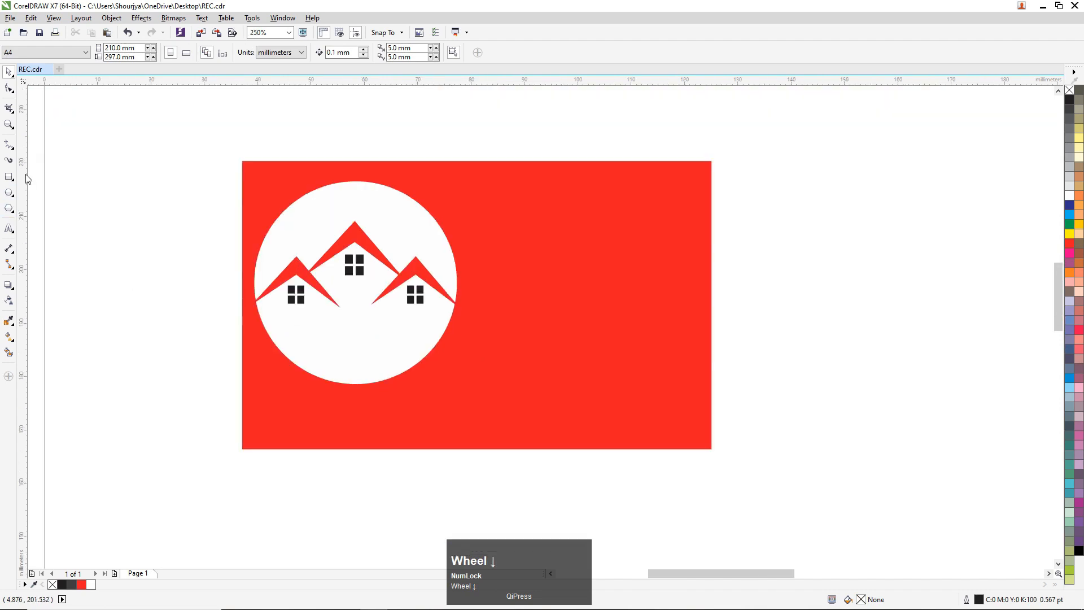
click(9, 145)
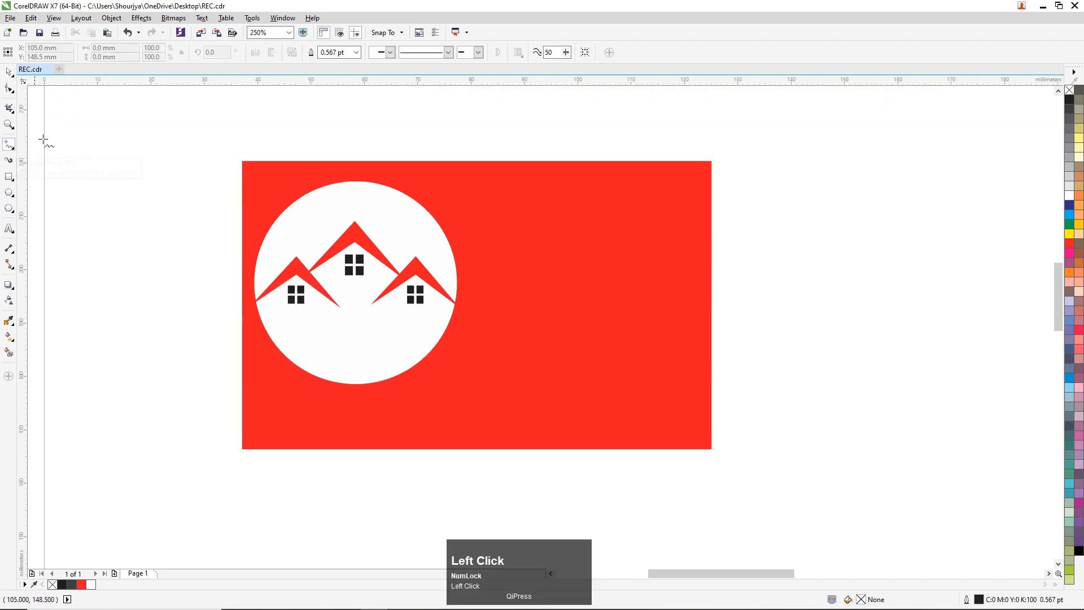
click(455, 305)
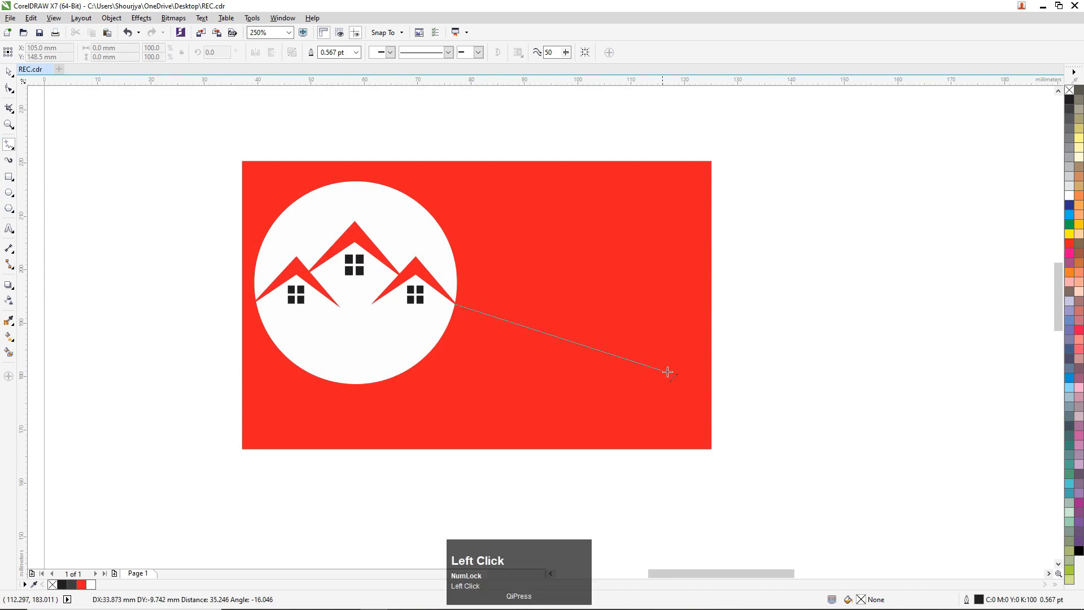
click(711, 376)
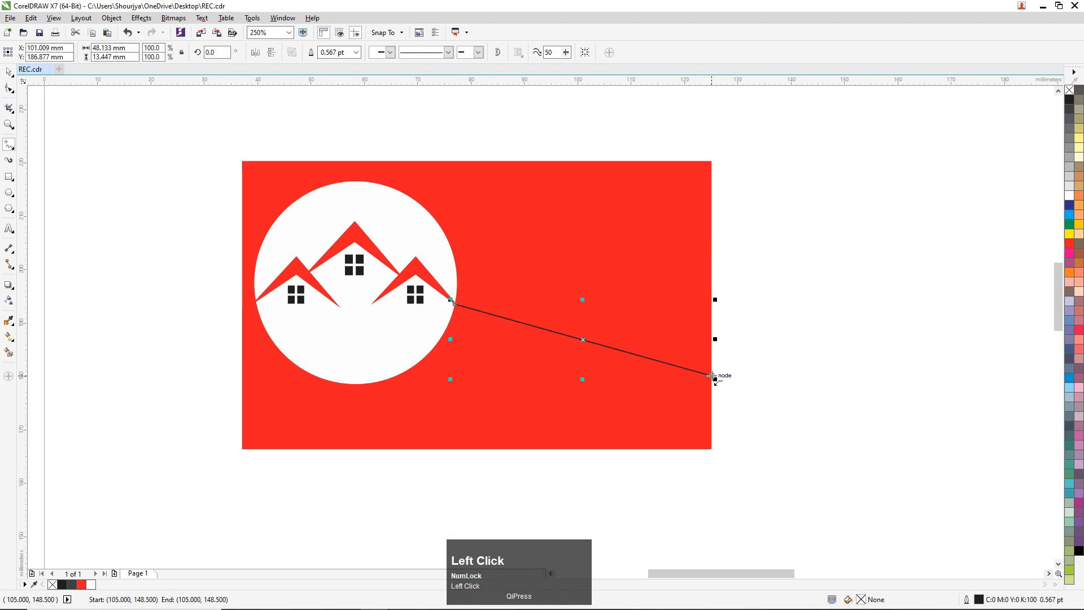
ctrl+click(712, 449)
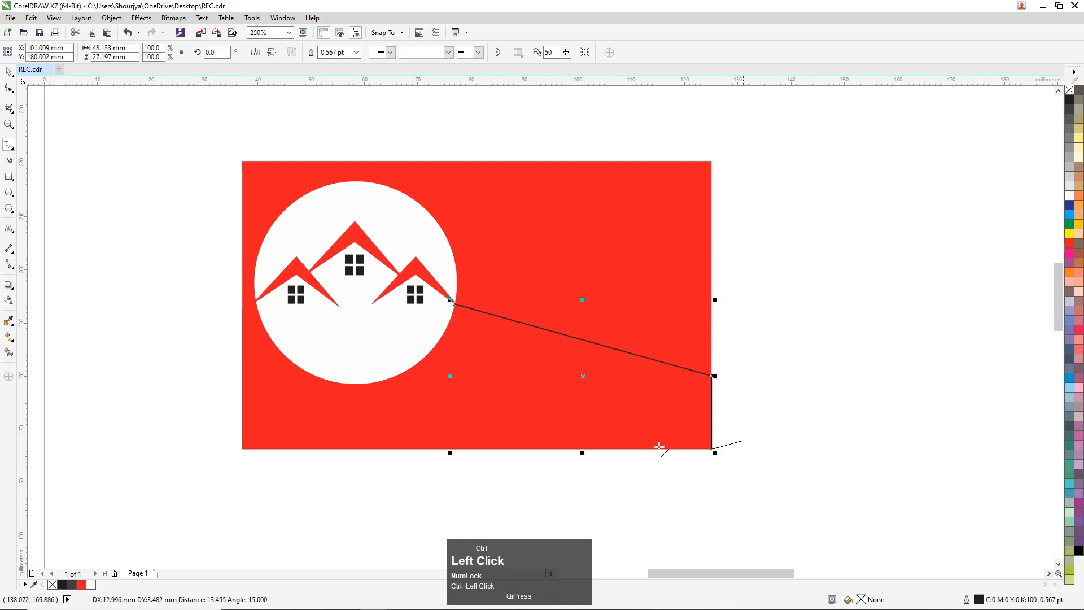
click(241, 449)
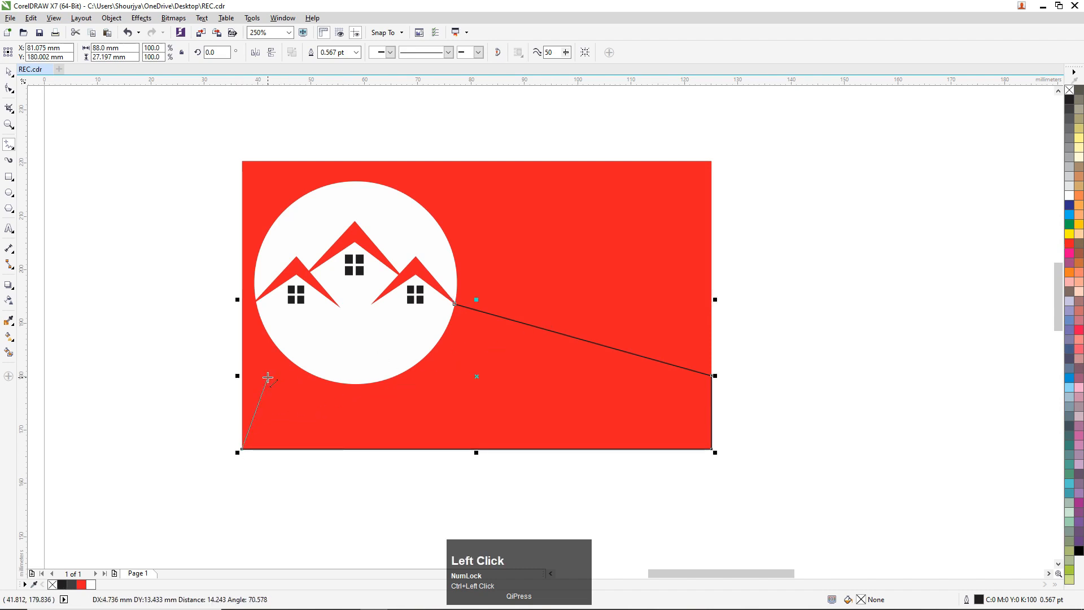
click(241, 324)
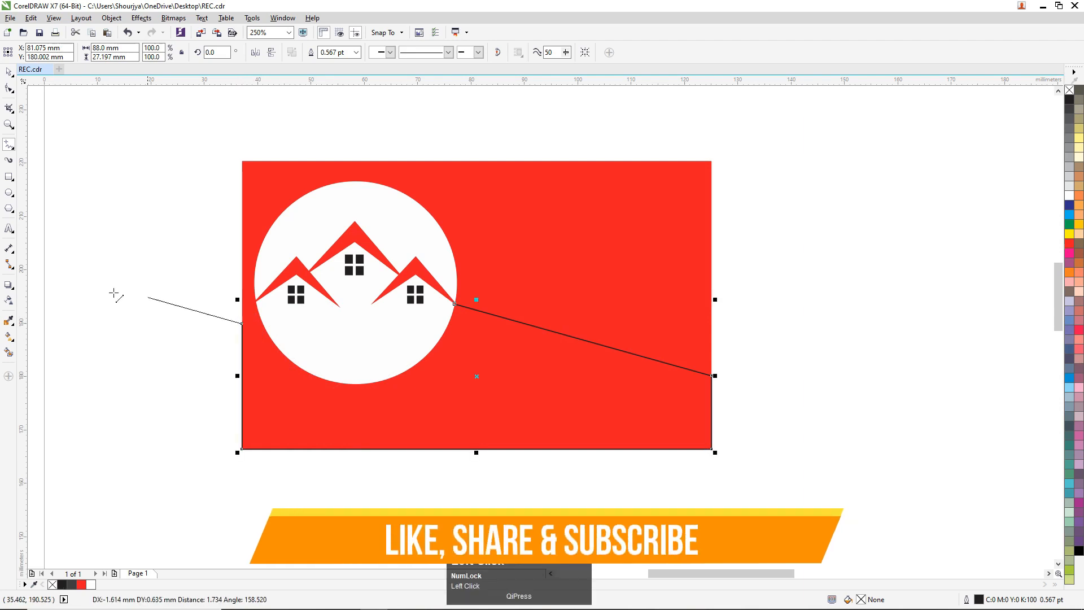
click(457, 304)
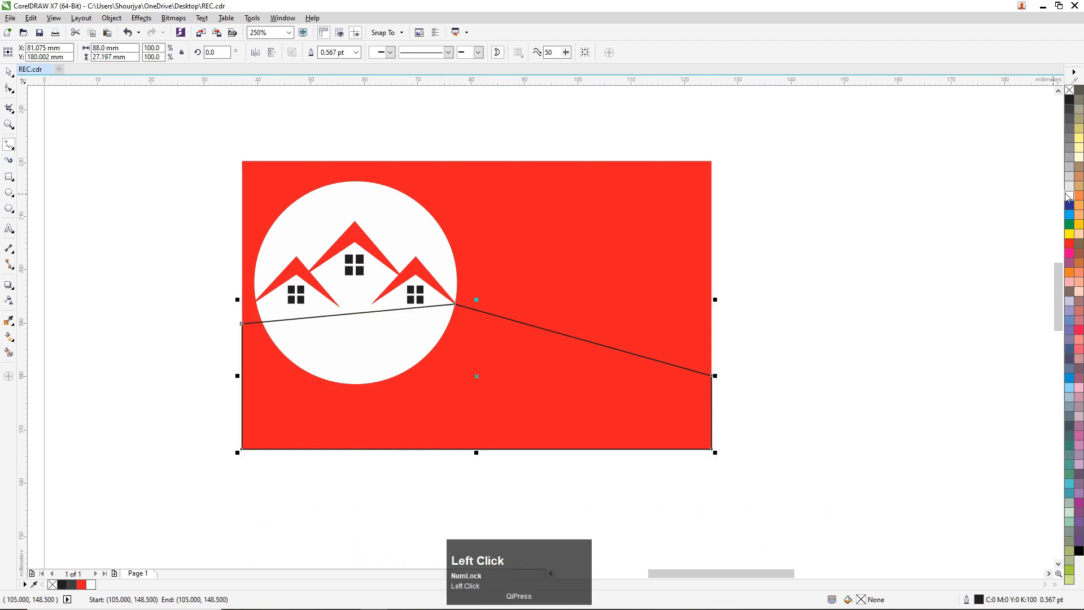
Fill the closed shape over the card's lower part with white and remove its outline
click(1070, 199)
right_click(1074, 94)
key(ctrl+z)
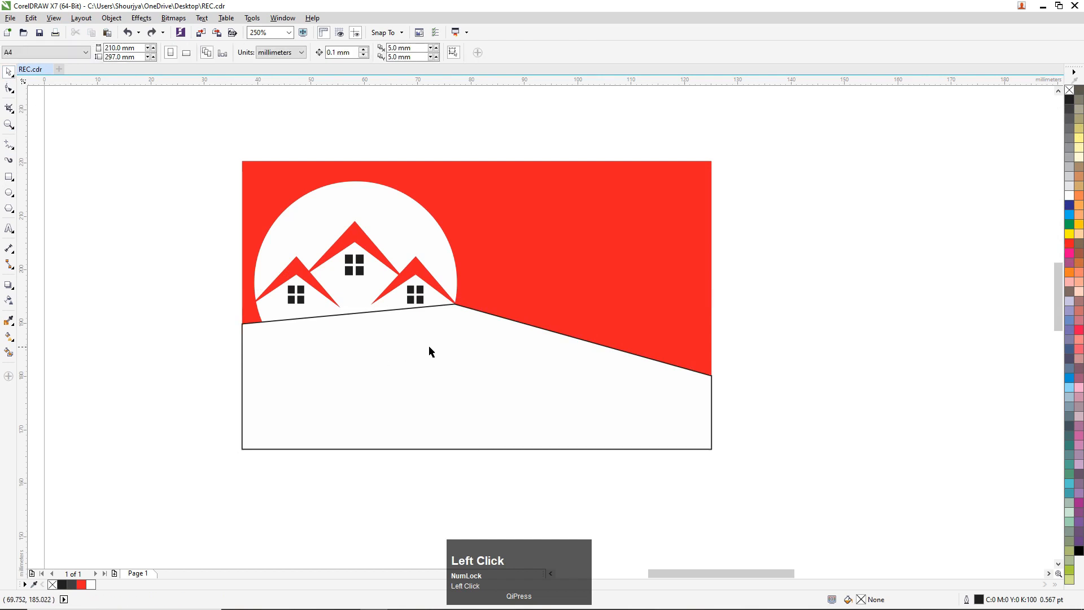
drag(428, 351, 428, 397)
key(ctrl+z)
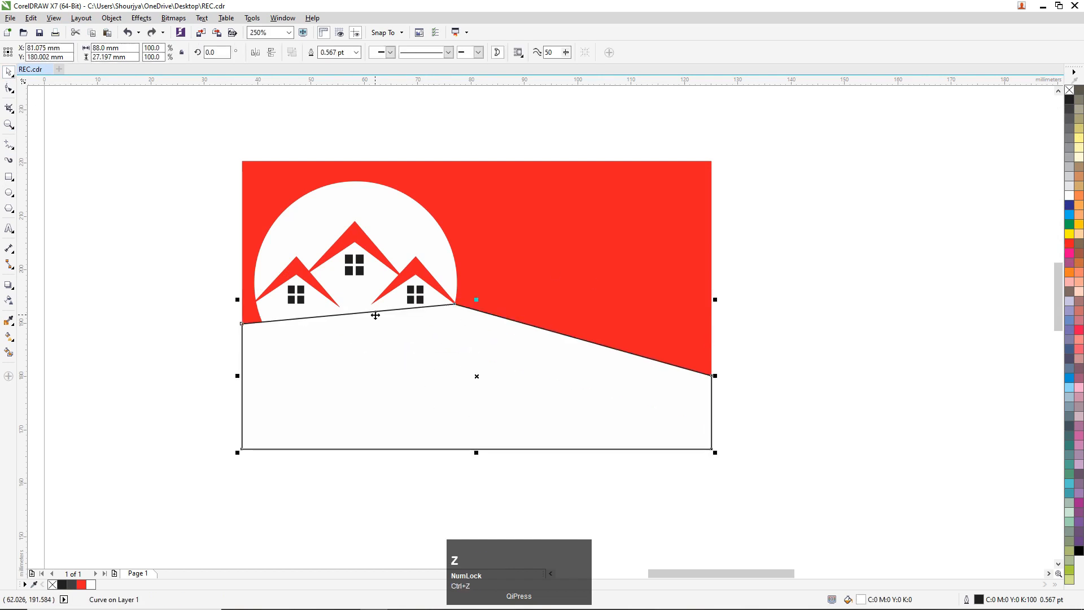
scroll(376, 315, up, 2)
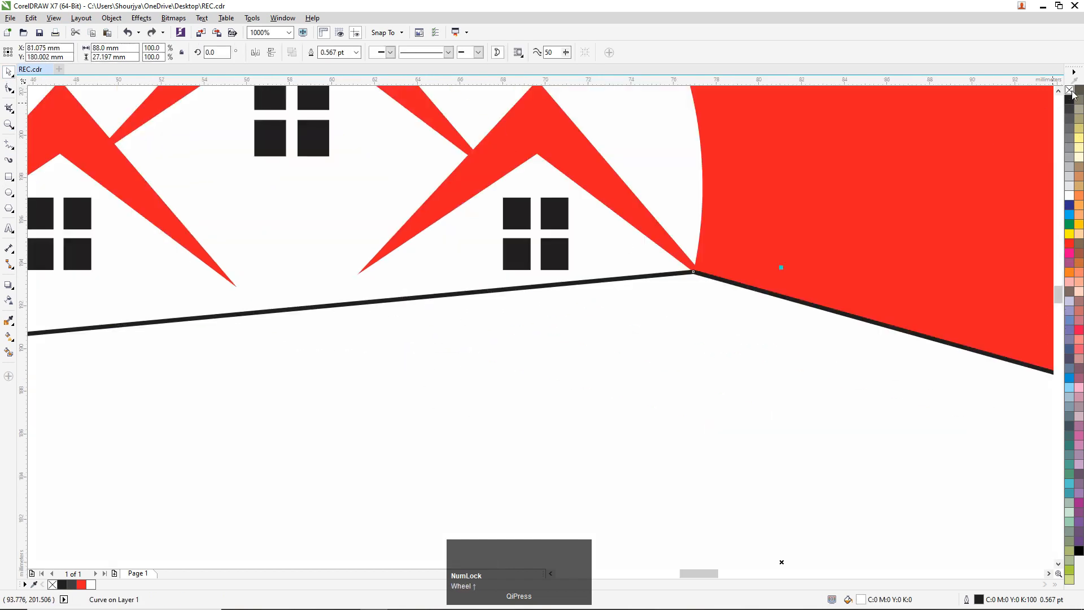
right_click(1069, 90)
scroll(666, 241, down, 2)
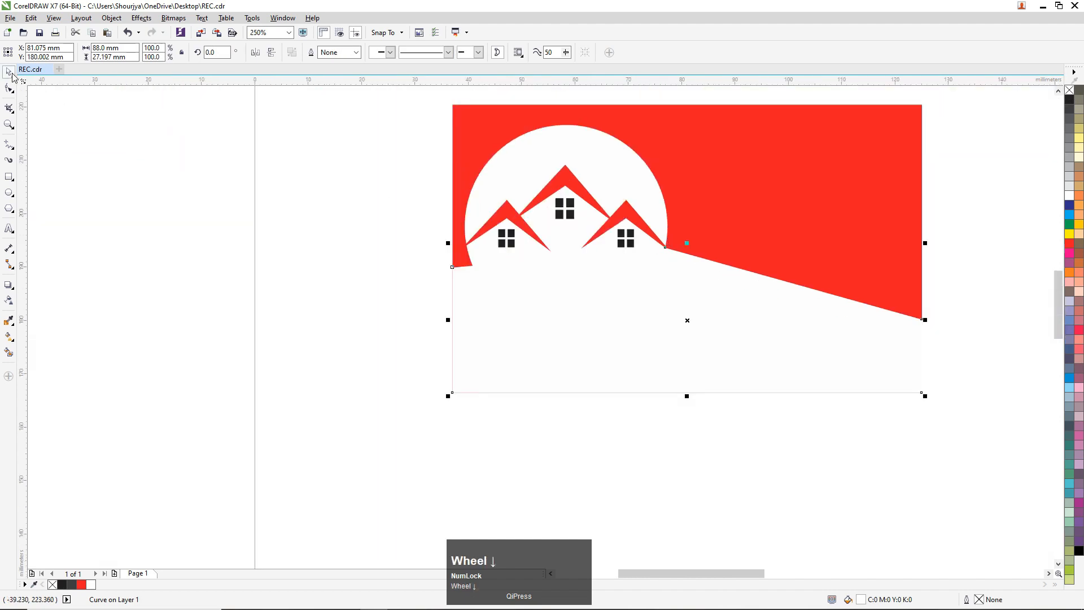
Convert the white shape's sloping edge right of the houses to a curve and bend it downward
scroll(485, 243, down, 2)
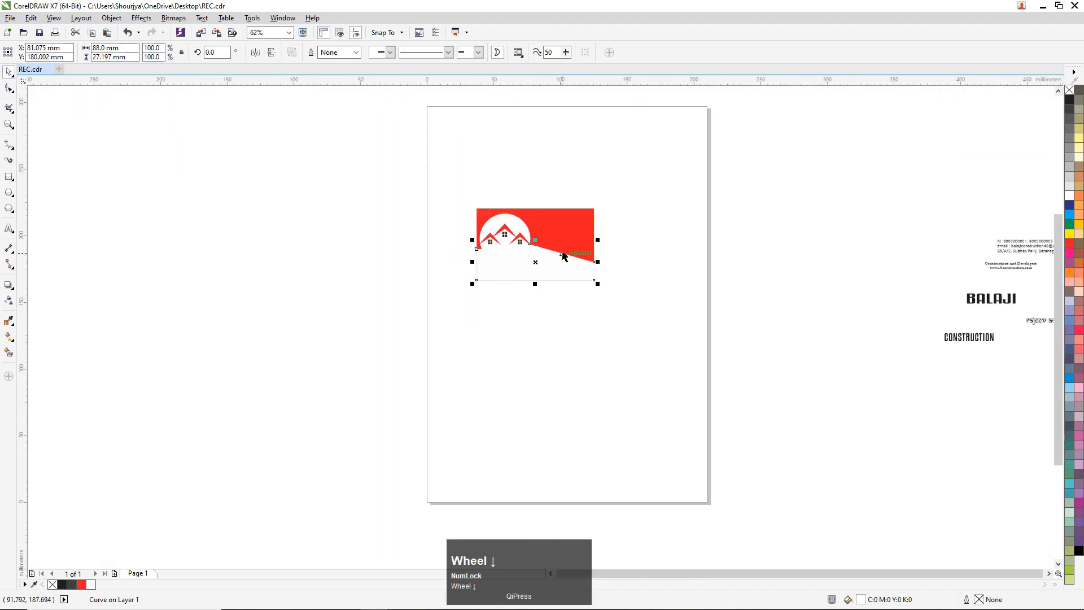
scroll(558, 257, up, 2)
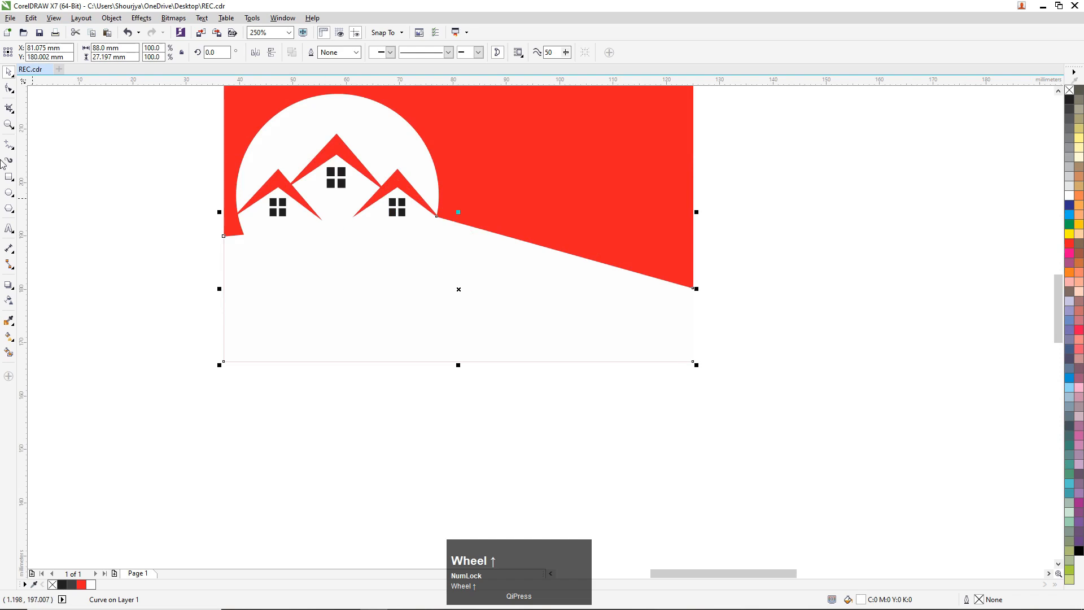
click(9, 88)
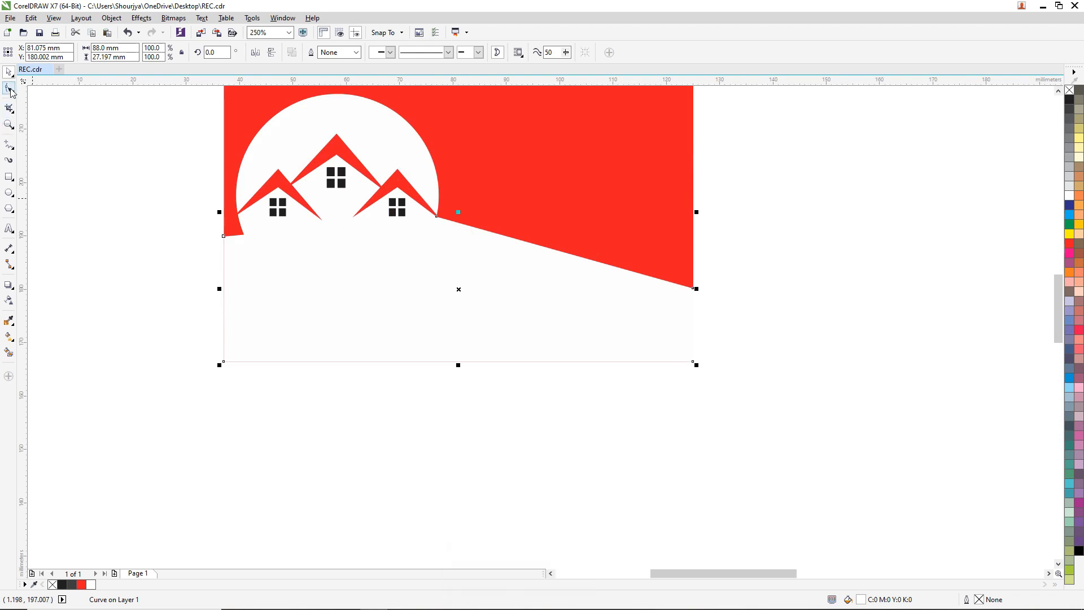
click(556, 250)
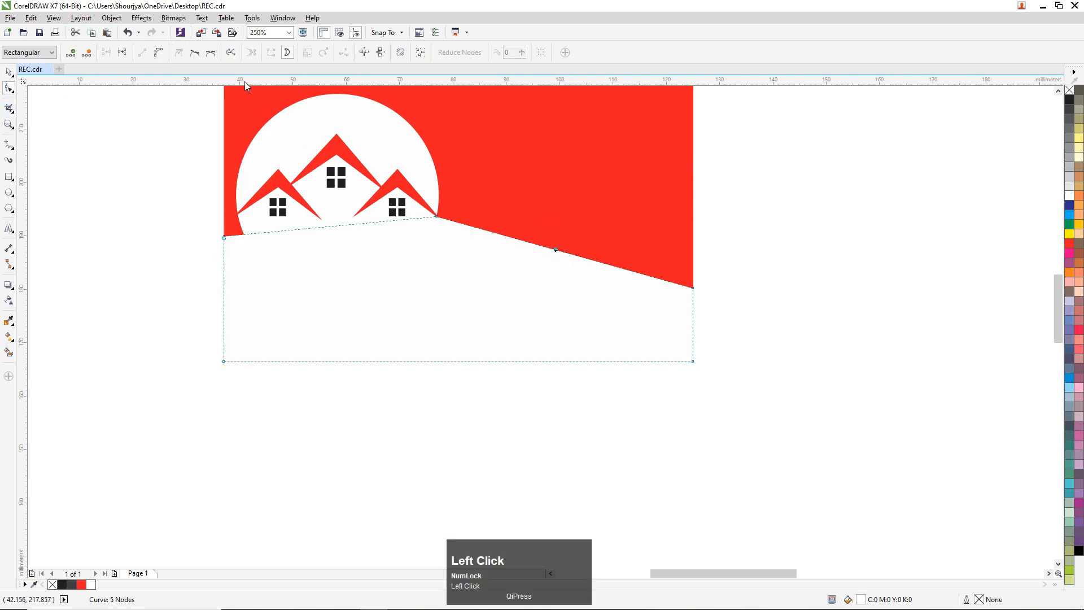
click(159, 53)
drag(566, 253, 561, 268)
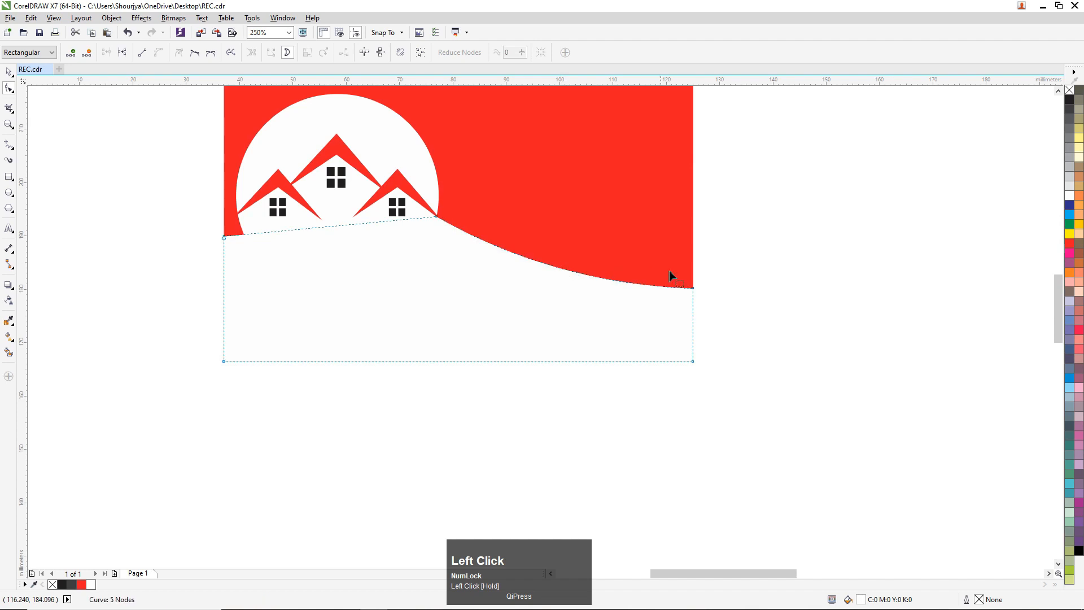
click(10, 73)
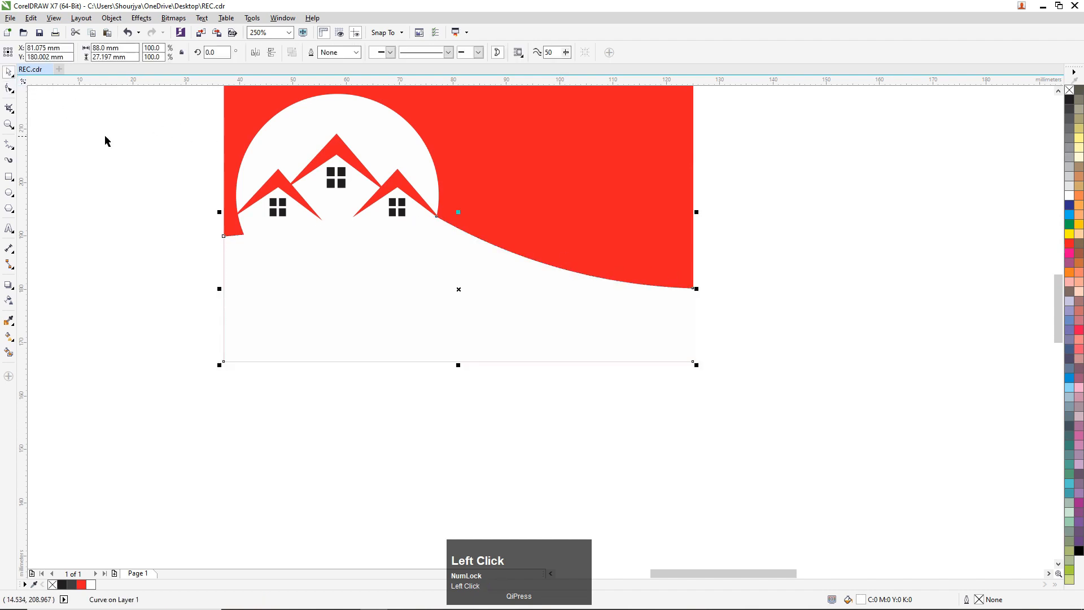
Try to intersect the white curved shape with the red card rectangle, and undo the trial moves
drag(397, 298, 399, 364)
key(ctrl+z)
shift+click(624, 149)
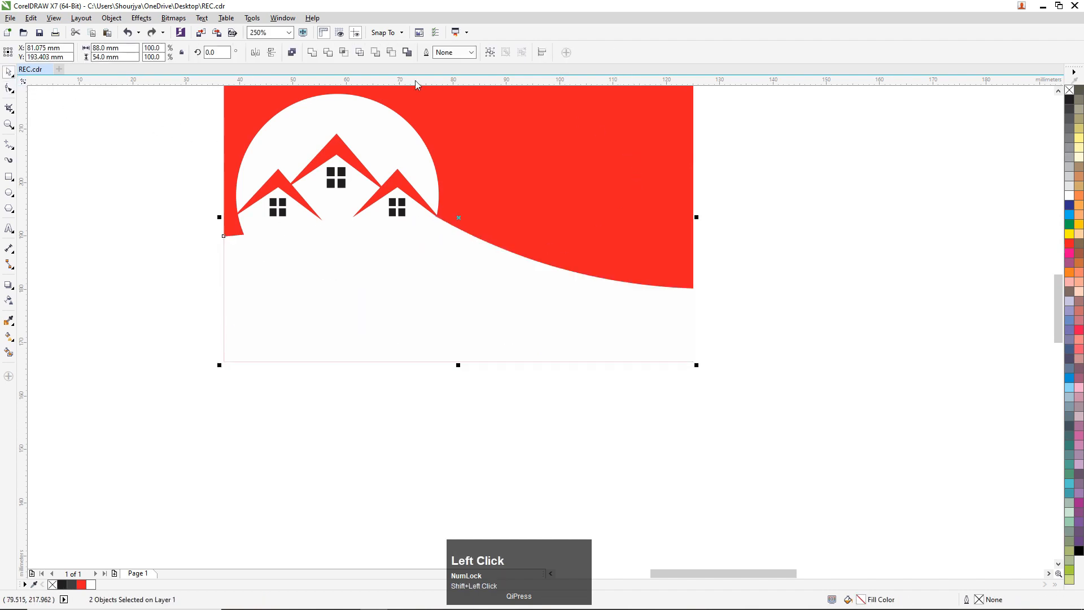
click(342, 53)
drag(416, 281, 383, 419)
drag(474, 285, 380, 314)
key(ctrl+z)
drag(485, 324, 470, 390)
key(ctrl+z)
Intersect the white curved shape with the red card rectangle to produce a matching piece over the card's lower part
shift+click(340, 92)
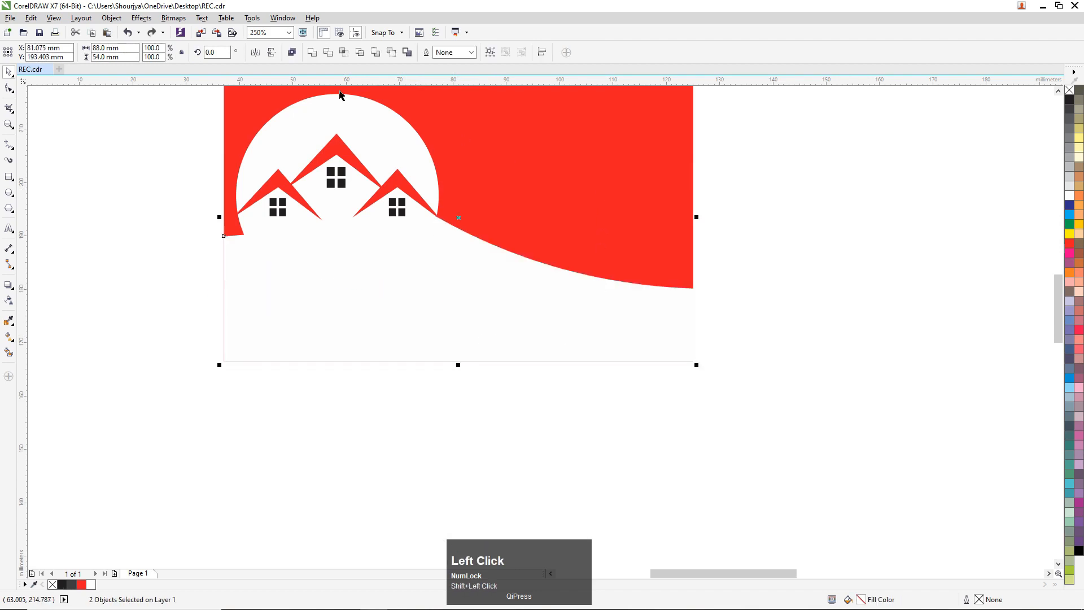
click(344, 52)
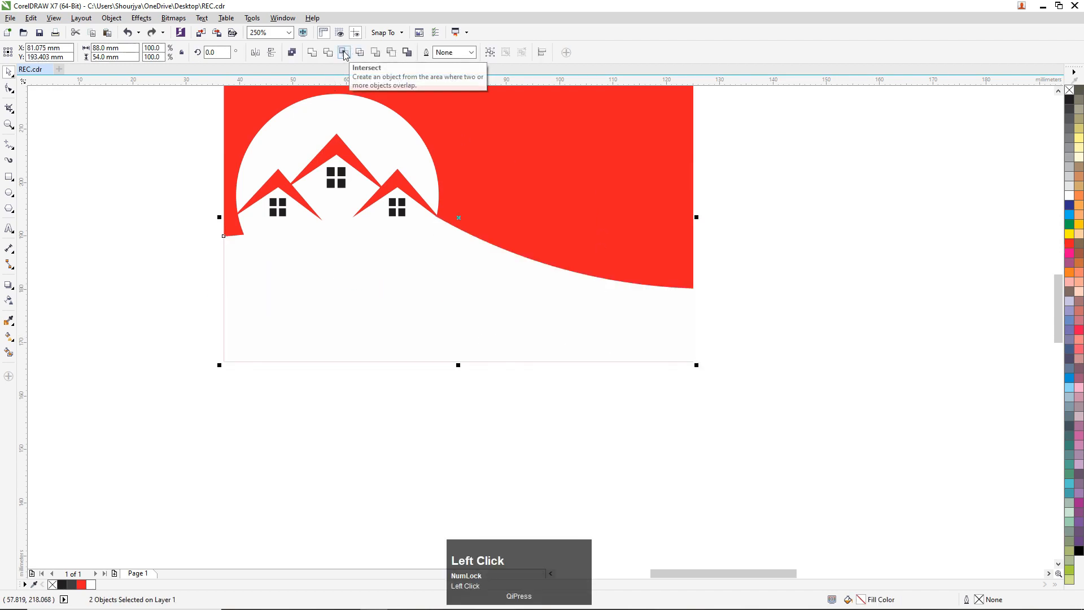
click(768, 175)
drag(394, 269, 387, 349)
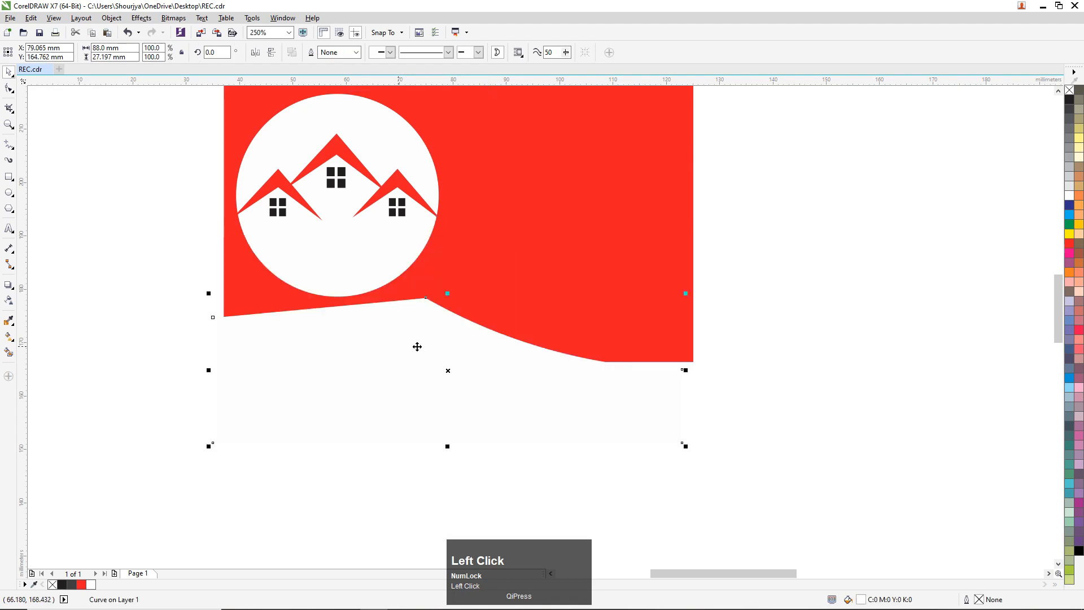
key(Delete)
key(ctrl+z)
key(ctrl+z)
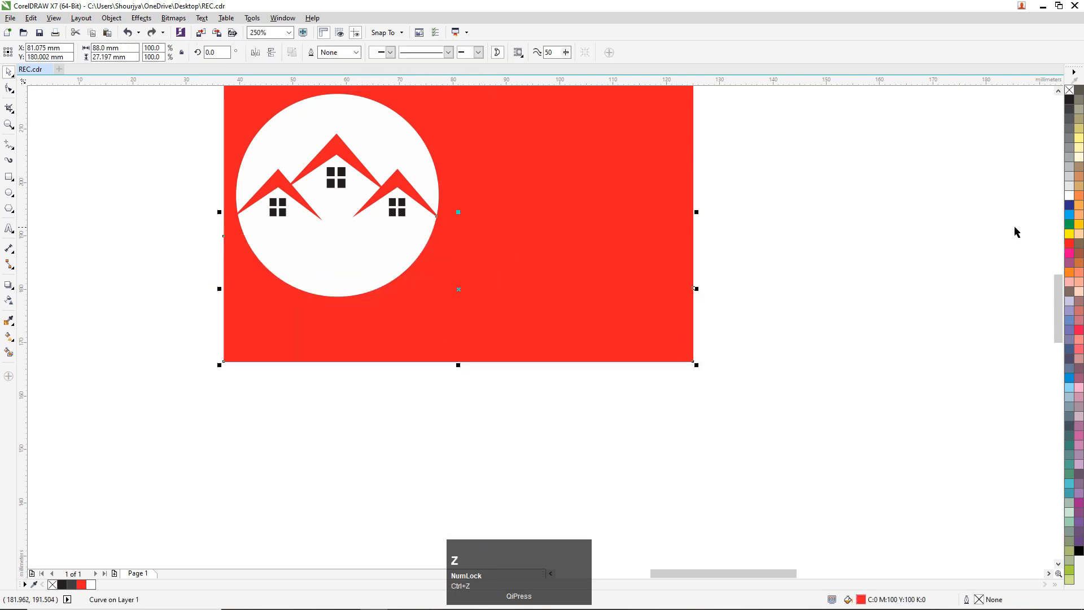
Fill the intersected lower piece with white and undo the trial move
click(1070, 196)
key(ctrl+z)
click(806, 274)
drag(504, 339, 508, 411)
key(ctrl+z)
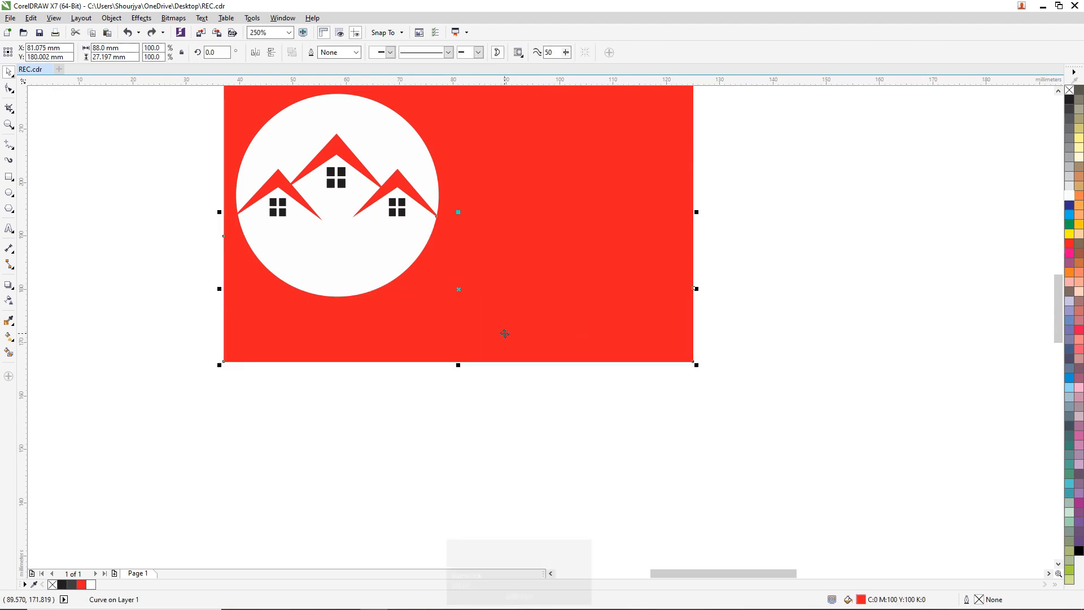
click(1071, 195)
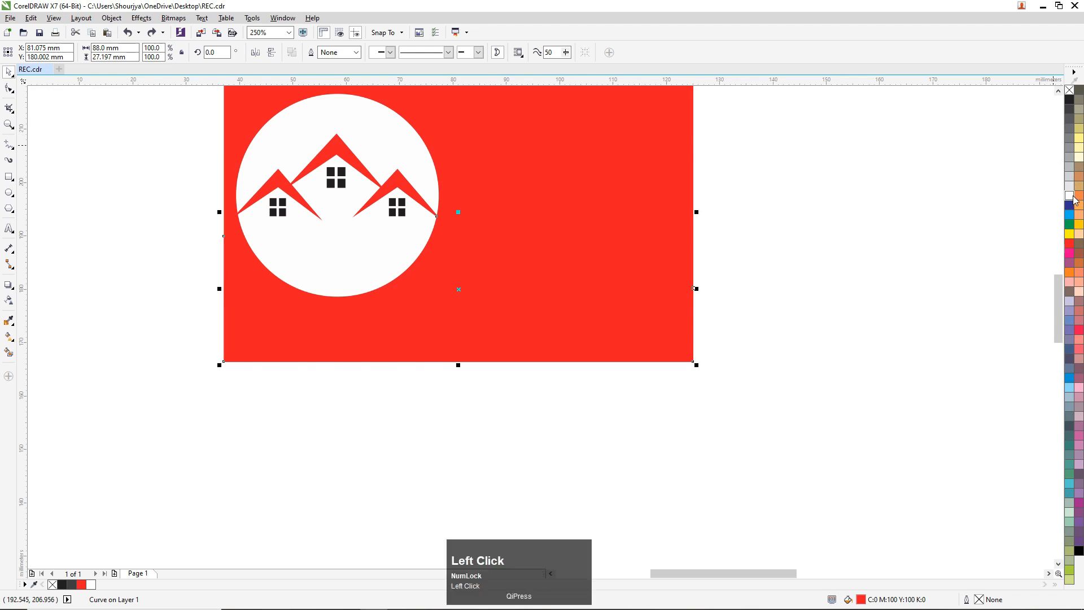
Place a duplicate of the lower piece with a black outline beside the card, and fill the original piece with yellow
right_click(721, 402)
drag(535, 319, 735, 413)
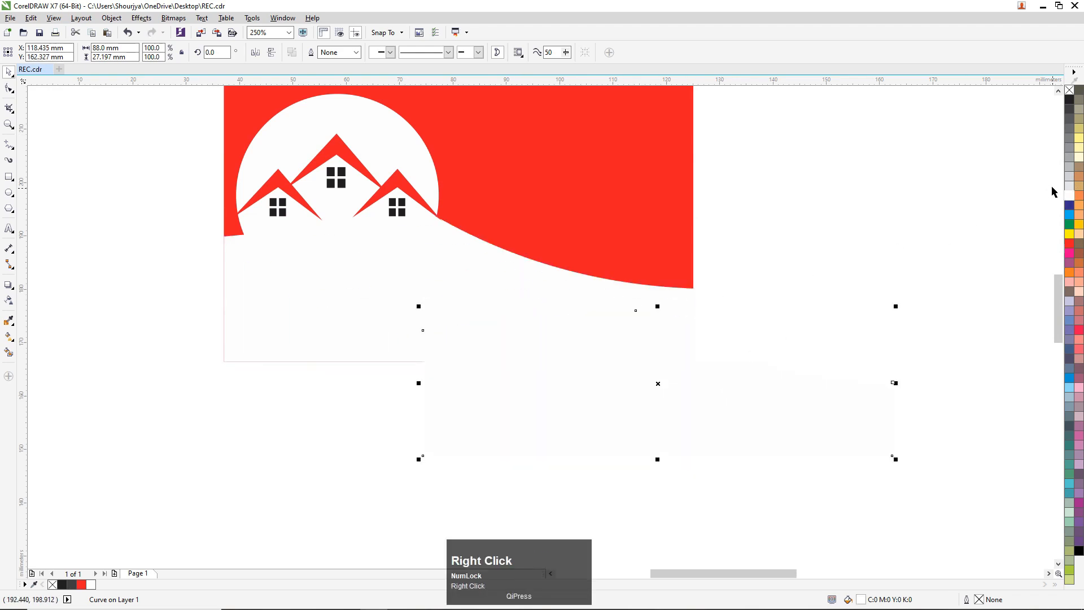
right_click(1069, 102)
click(828, 278)
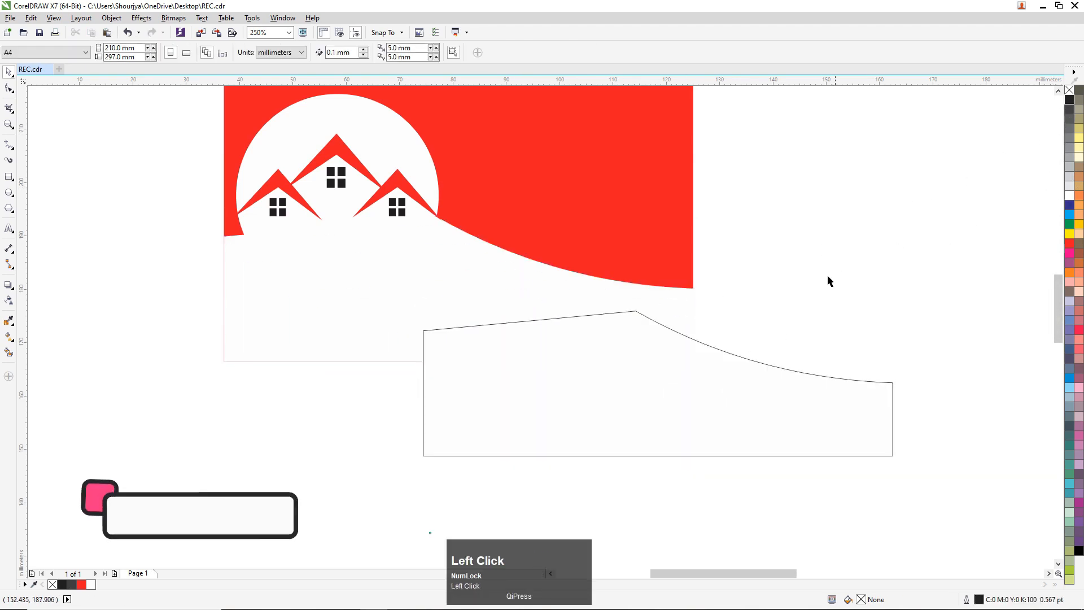
click(360, 296)
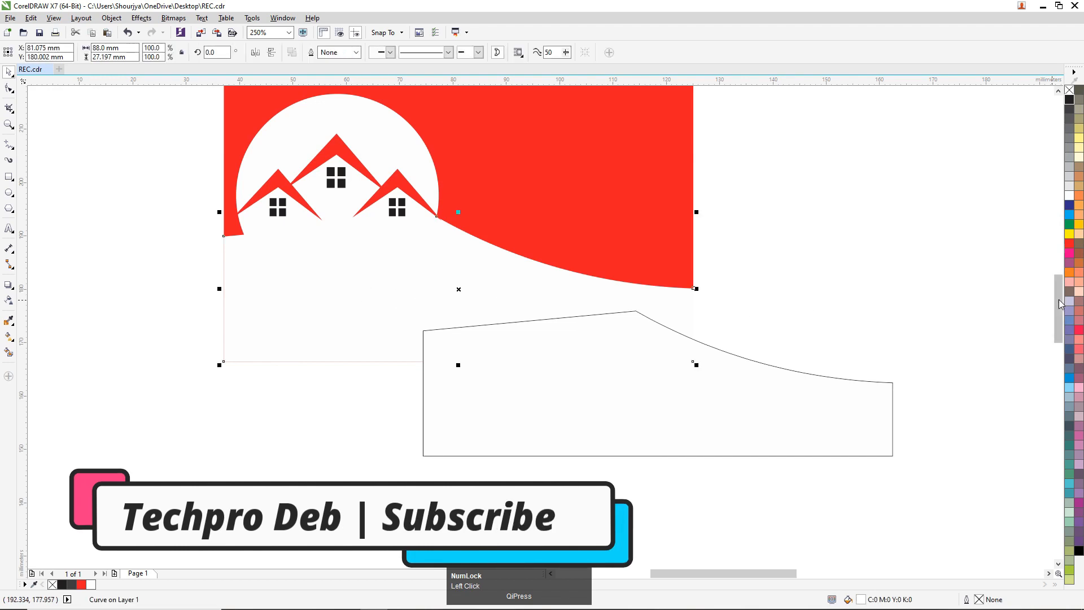
click(1069, 234)
Remove the outlined duplicate's fill and move it over the yellow area, its curve slightly below the yellow's upper edge
drag(714, 417, 637, 354)
drag(743, 375, 710, 342)
click(1069, 90)
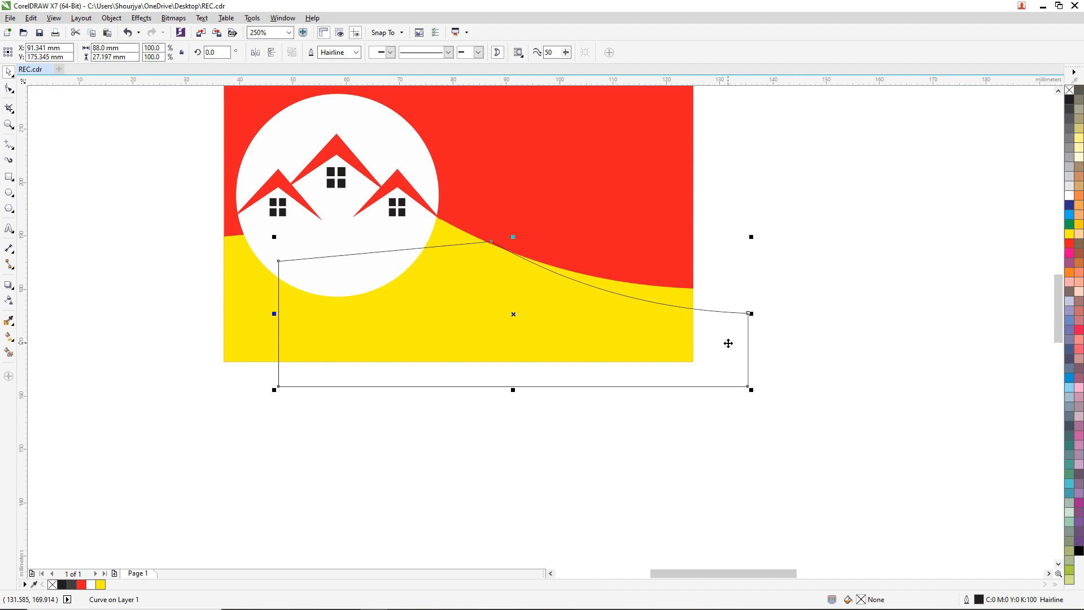
scroll(728, 343, up, 3)
drag(724, 341, 700, 335)
key(ctrl+z)
Rotate the outlined duplicate clockwise to about 357.9° and reposition it so its curve diverges below the yellow area's upper edge
click(746, 320)
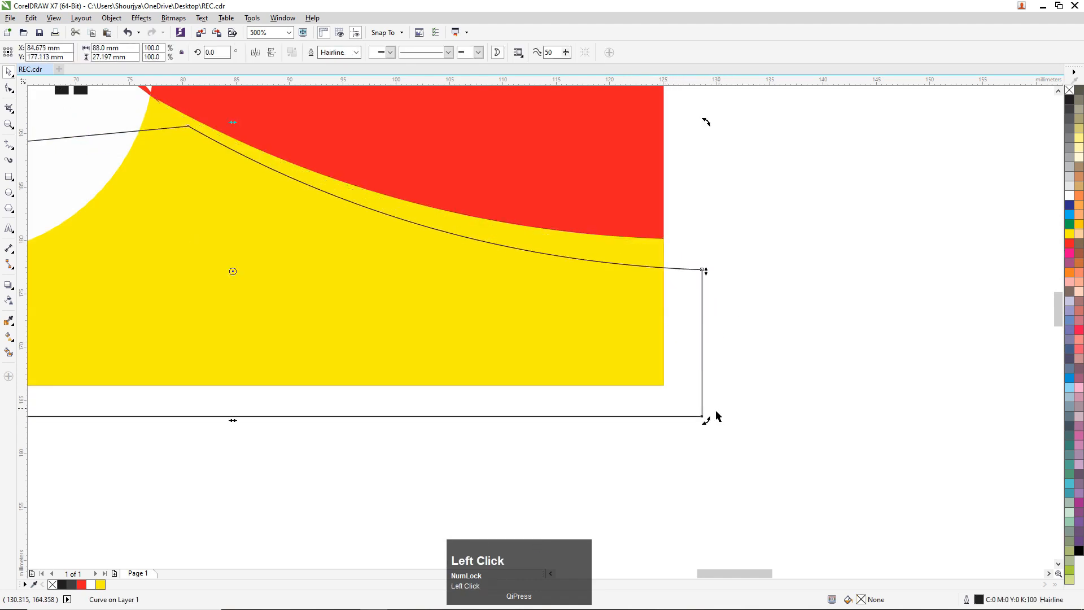
drag(706, 422, 706, 429)
click(715, 341)
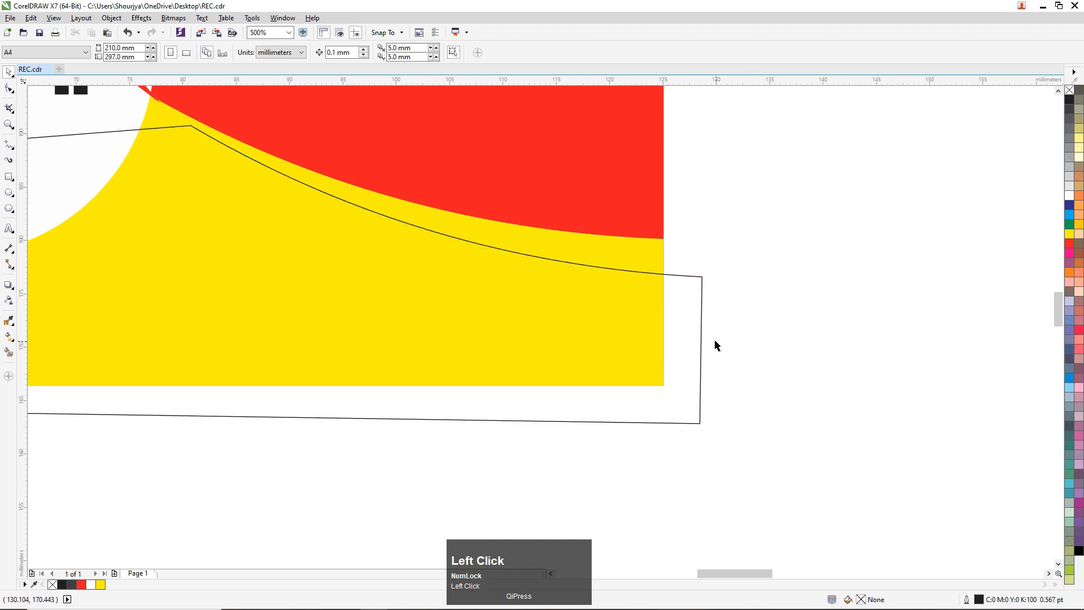
drag(722, 326, 702, 310)
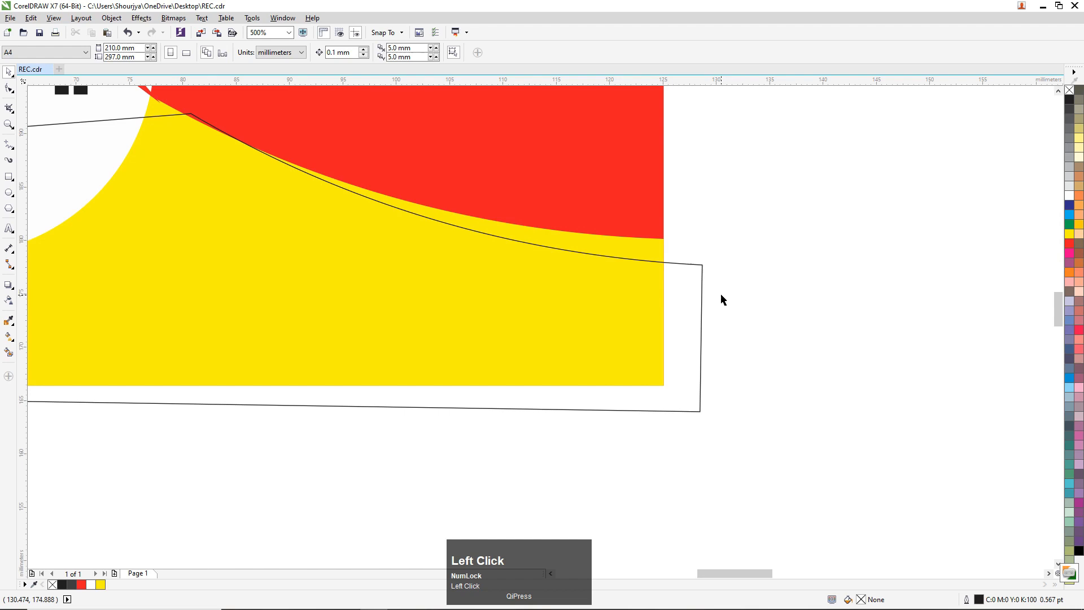
drag(700, 307, 682, 301)
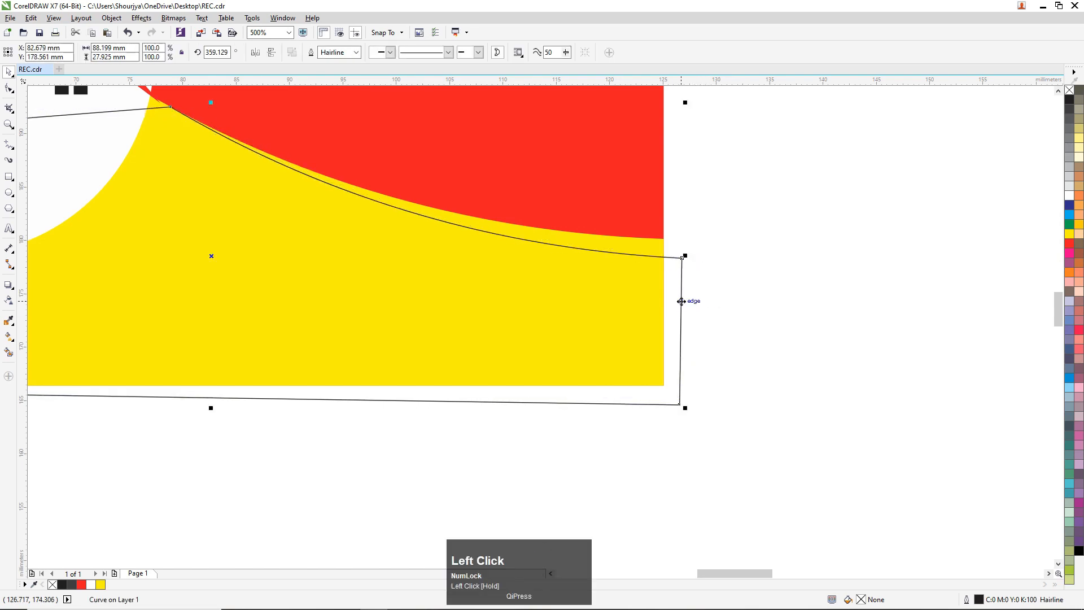
click(682, 301)
drag(687, 411, 692, 422)
click(695, 312)
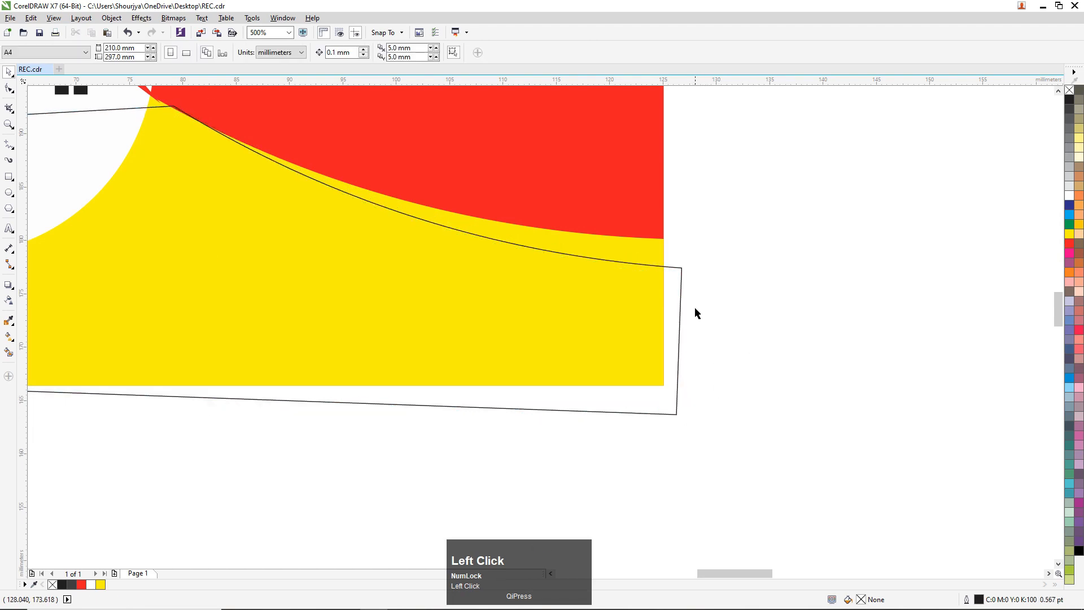
mouse_move(681, 295)
mouse_down()
mouse_move(699, 288)
mouse_move(685, 295)
mouse_up()
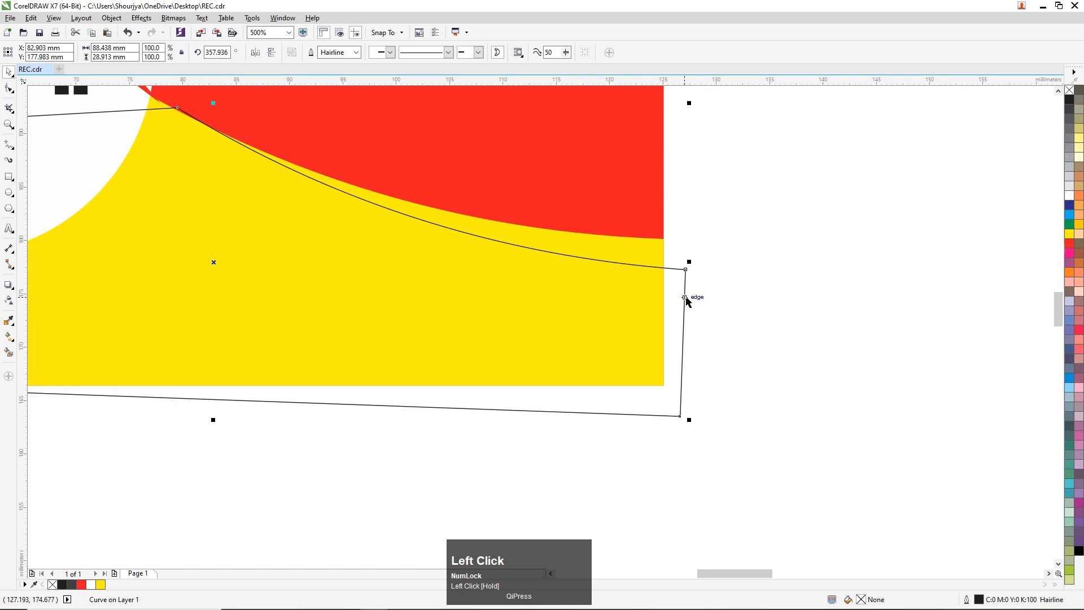
Duplicate the rotated outline, tilt the copy to about 353.3° and position it so its curve crosses the first one
drag(688, 299, 723, 323)
right_click(709, 331)
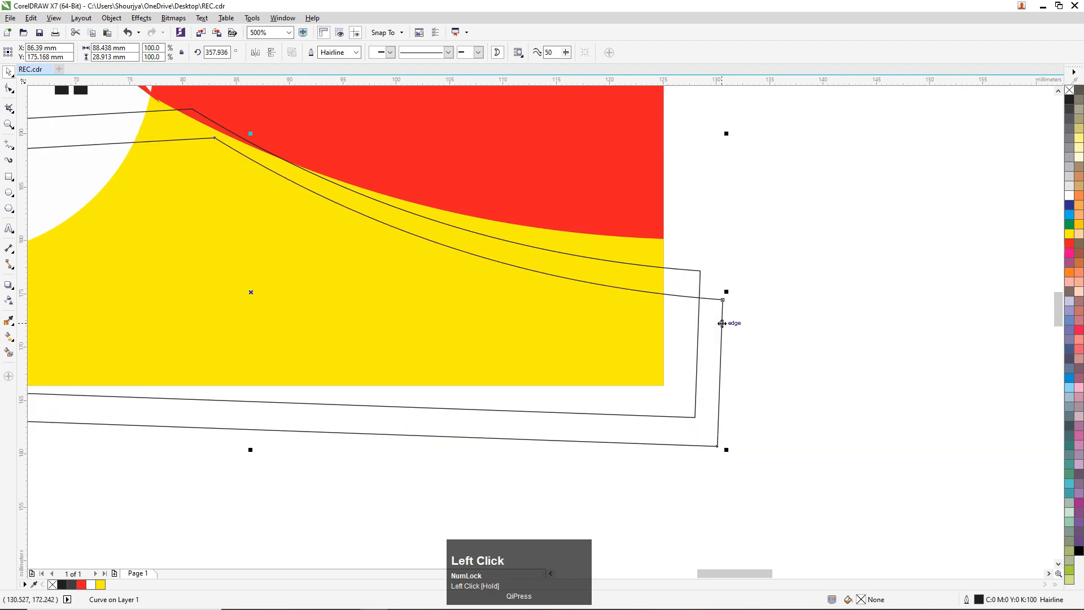
click(722, 323)
drag(734, 135, 771, 194)
drag(719, 372, 721, 332)
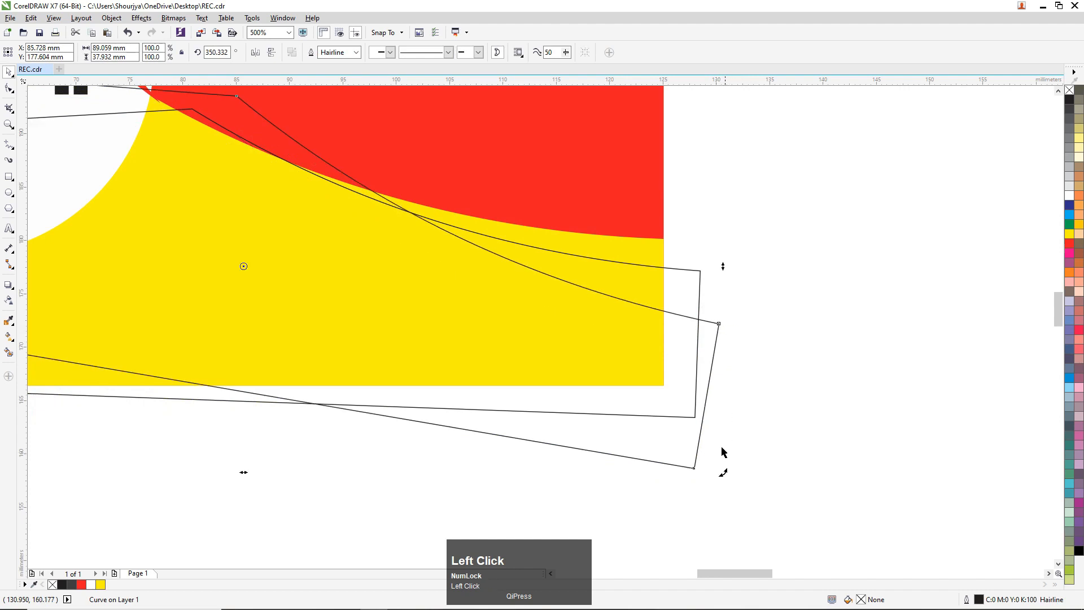
drag(721, 262, 713, 327)
click(761, 327)
click(716, 325)
click(715, 326)
drag(722, 456, 748, 443)
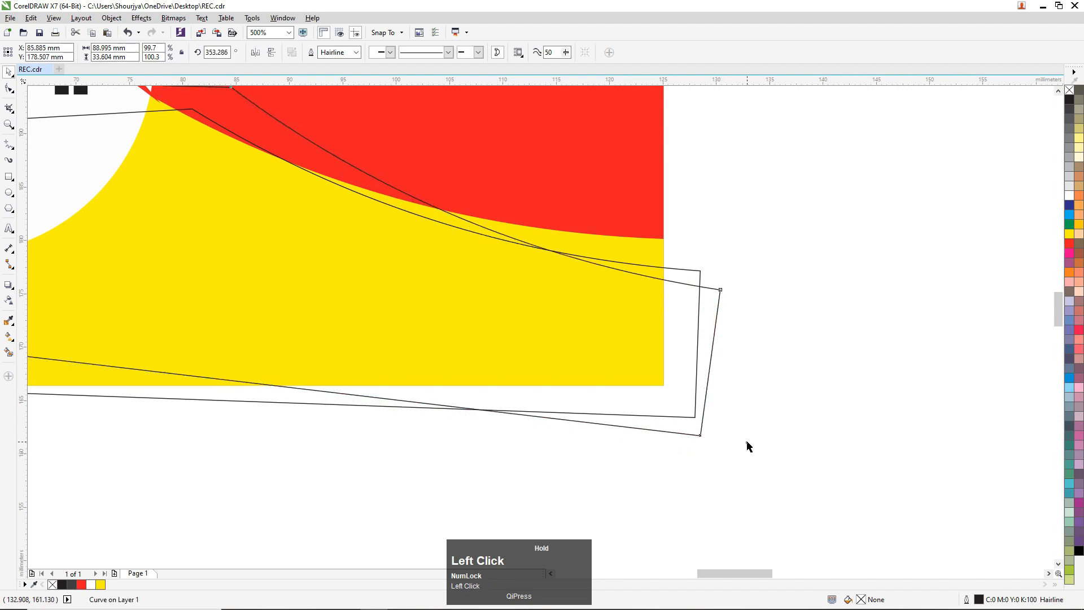
click(750, 321)
drag(721, 311, 708, 324)
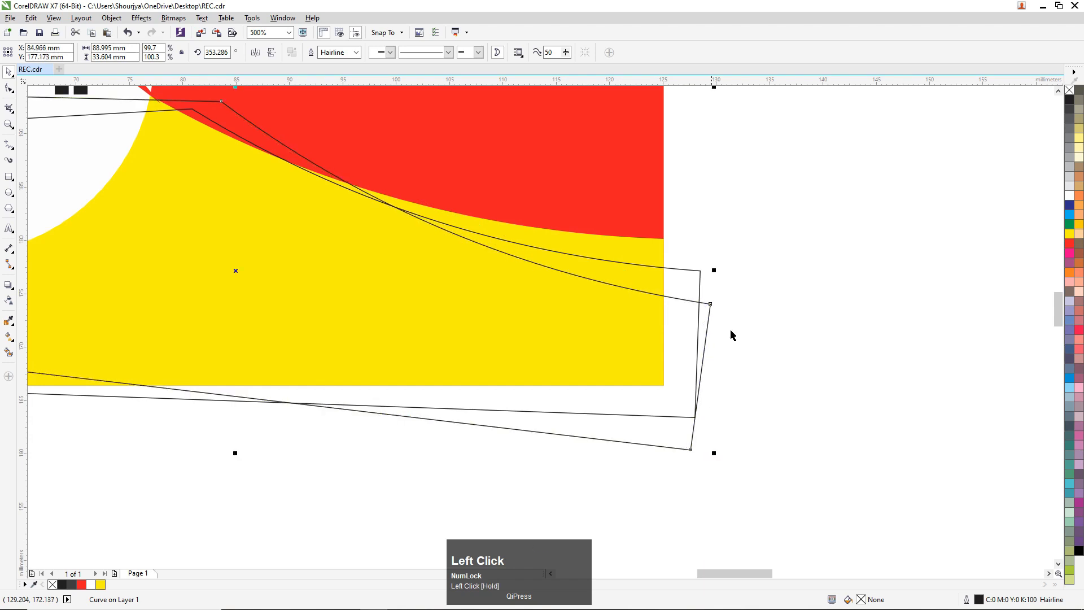
Smart-fill the sliver enclosed by the two curves and the card's right edge, colour it red and remove its outline
click(8, 352)
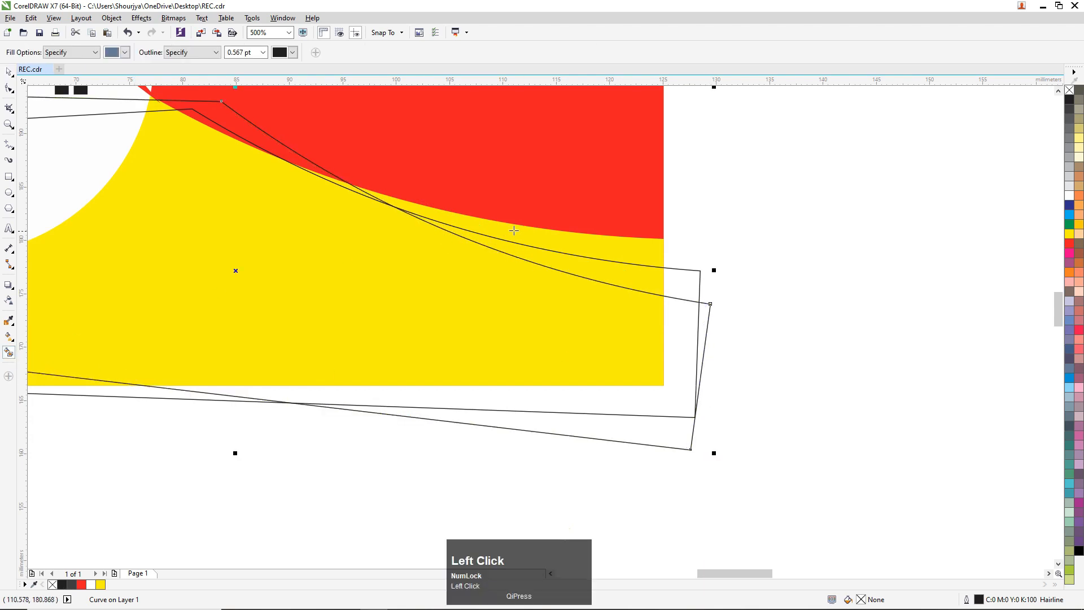
click(558, 259)
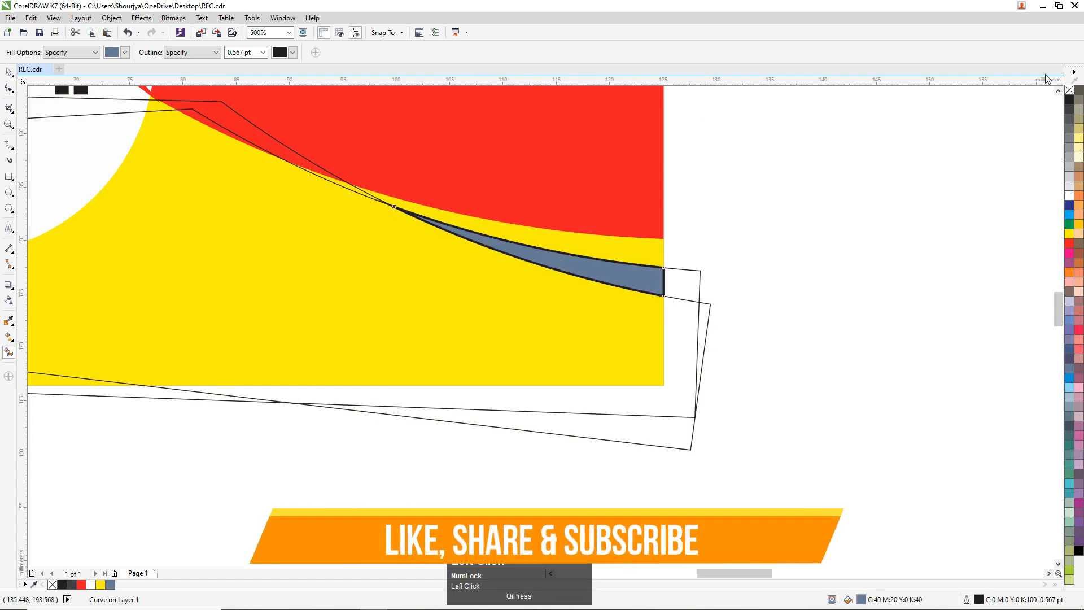
click(1070, 243)
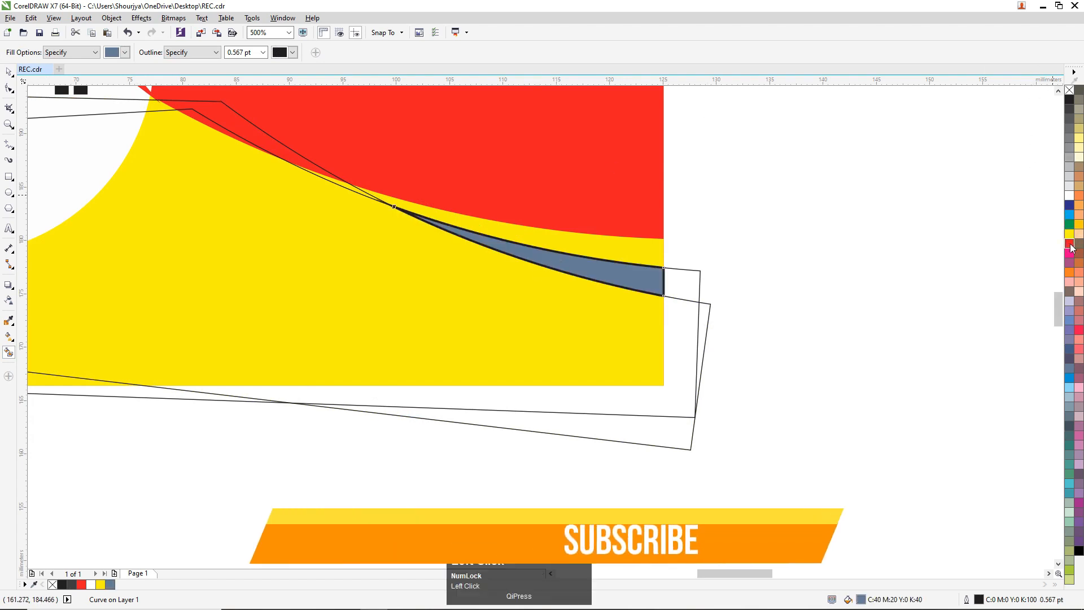
right_click(1069, 90)
Delete both black outline shapes used to construct the red sliver
click(9, 71)
drag(701, 271, 721, 282)
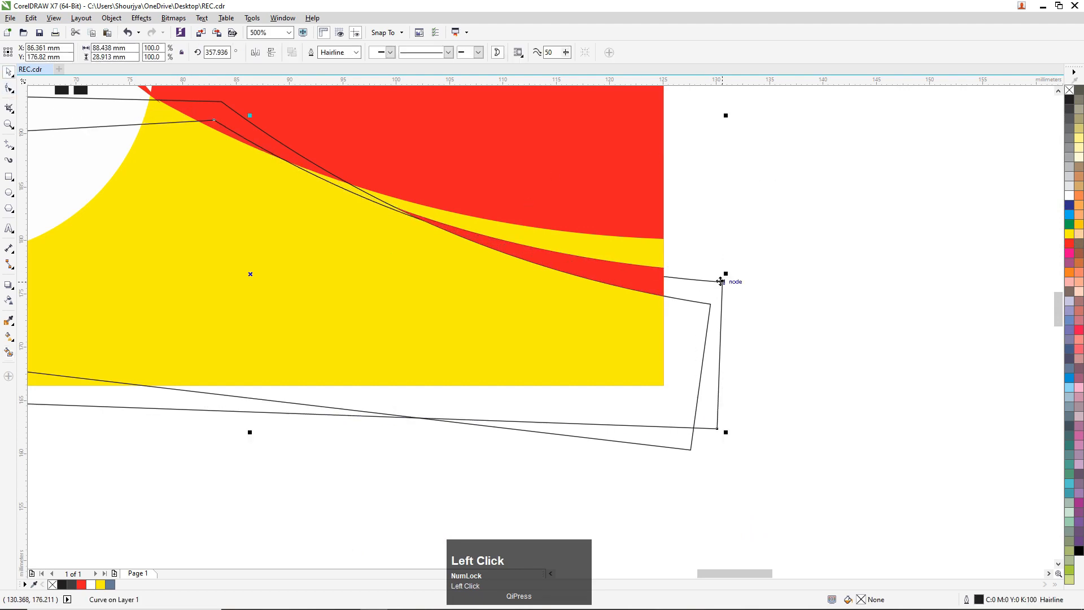
key(Delete)
click(736, 310)
key(Delete)
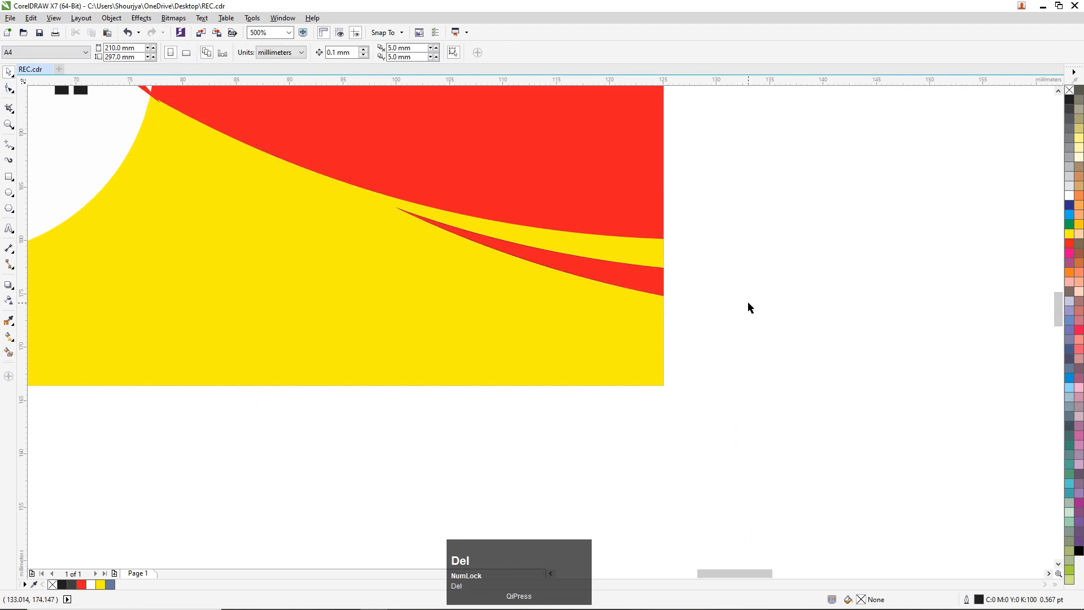
Nudge the red sliver up by about 0.4 mm toward the large red area
scroll(721, 284, down, 2)
scroll(702, 300, up, 4)
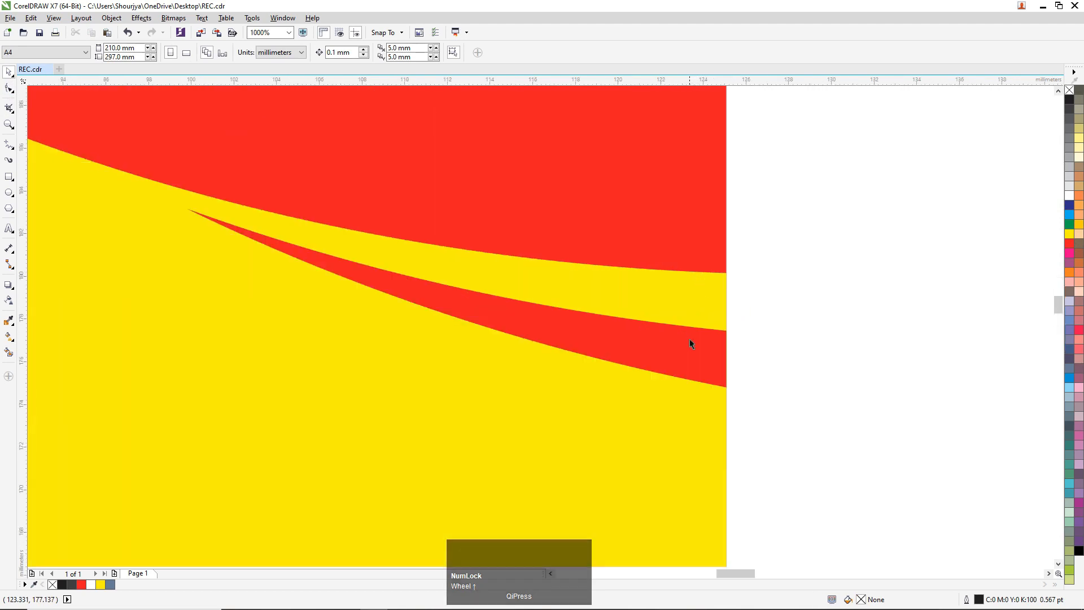
click(690, 340)
key(Up)
key(Up)
key(Up)
key(Up)
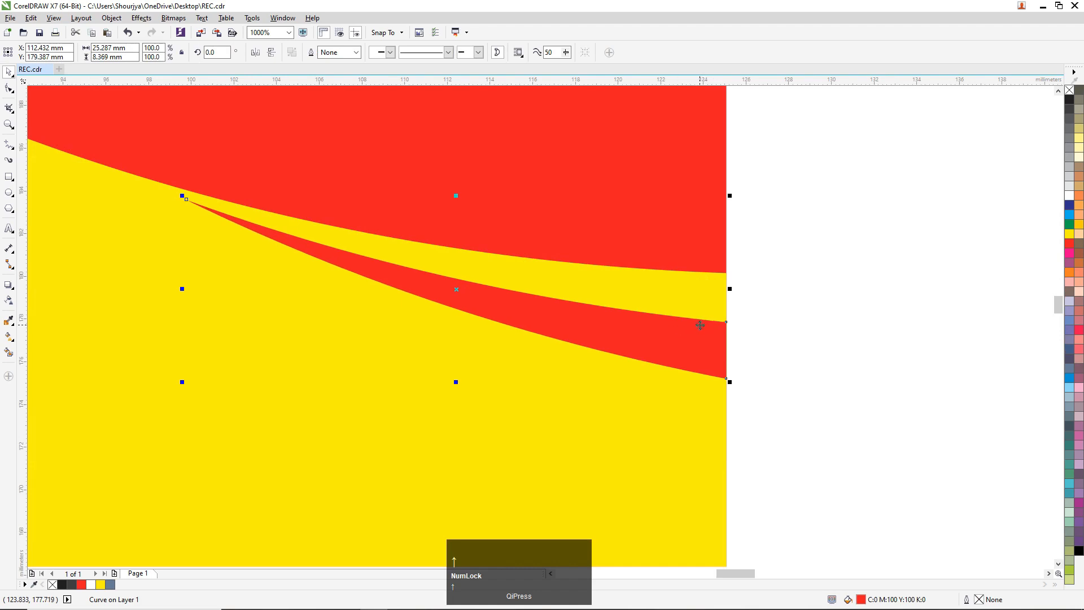
Skew the red sliver vertically in two passes, lowering its pointed end, and nudge it up 0.3 mm in between
click(419, 282)
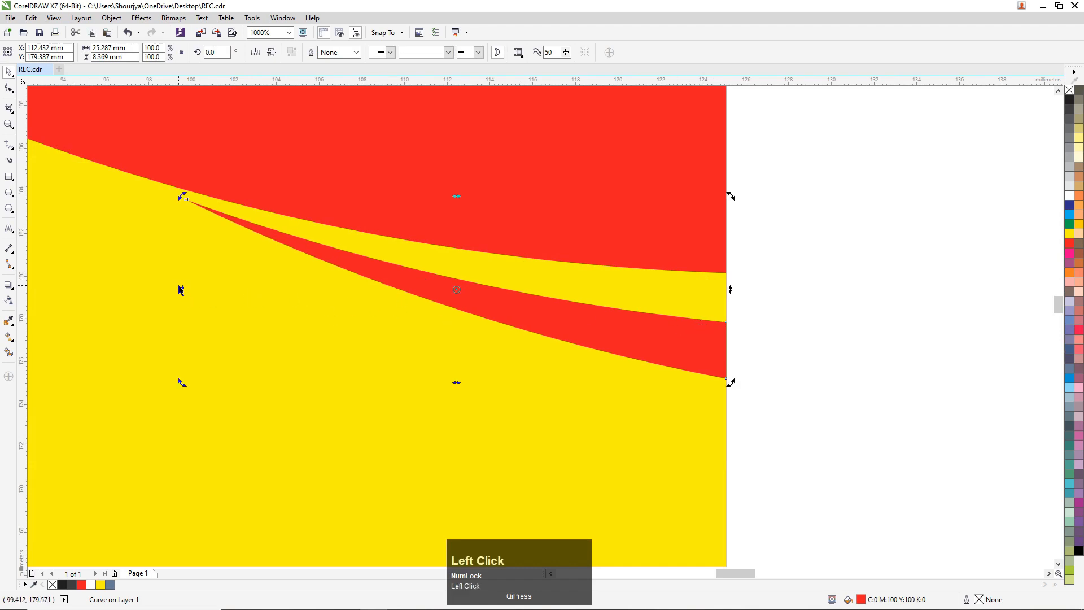
drag(181, 287, 182, 297)
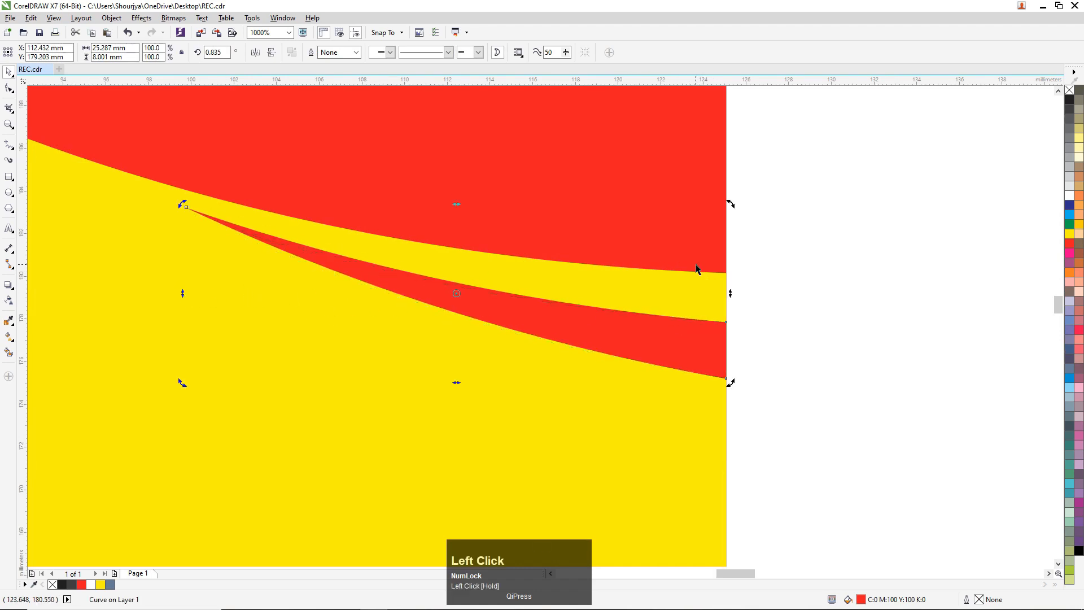
key(Up)
key(Up)
key(Up)
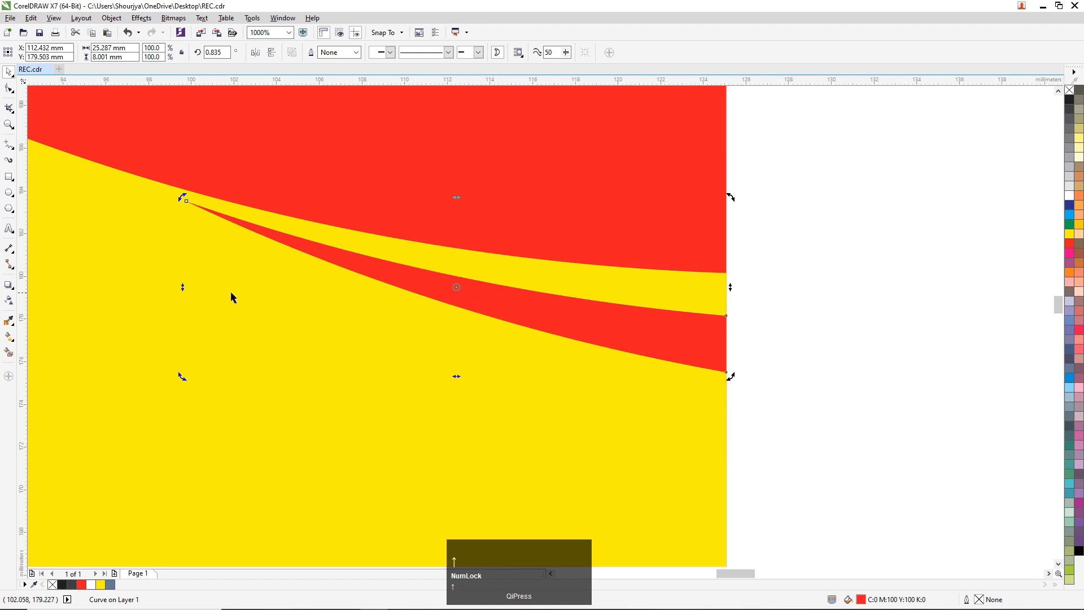
drag(183, 288, 182, 296)
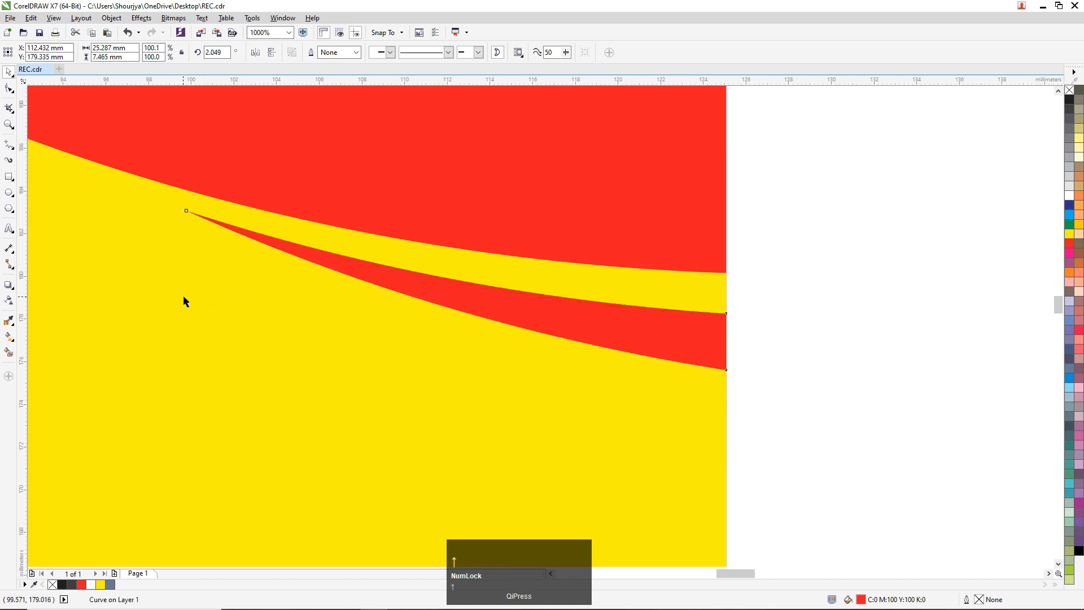
click(799, 221)
Skew the red sliver's pointed end slightly further down and nudge the sliver up to even the yellow stripe above it
scroll(799, 222, down, 4)
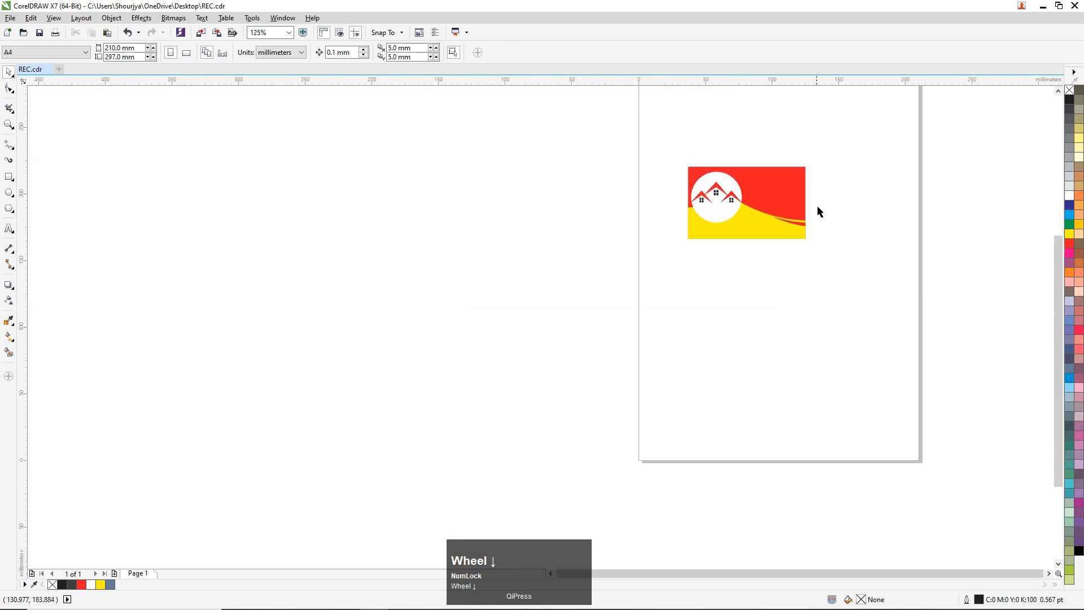
scroll(818, 205, up, 2)
scroll(716, 328, up, 1)
click(734, 338)
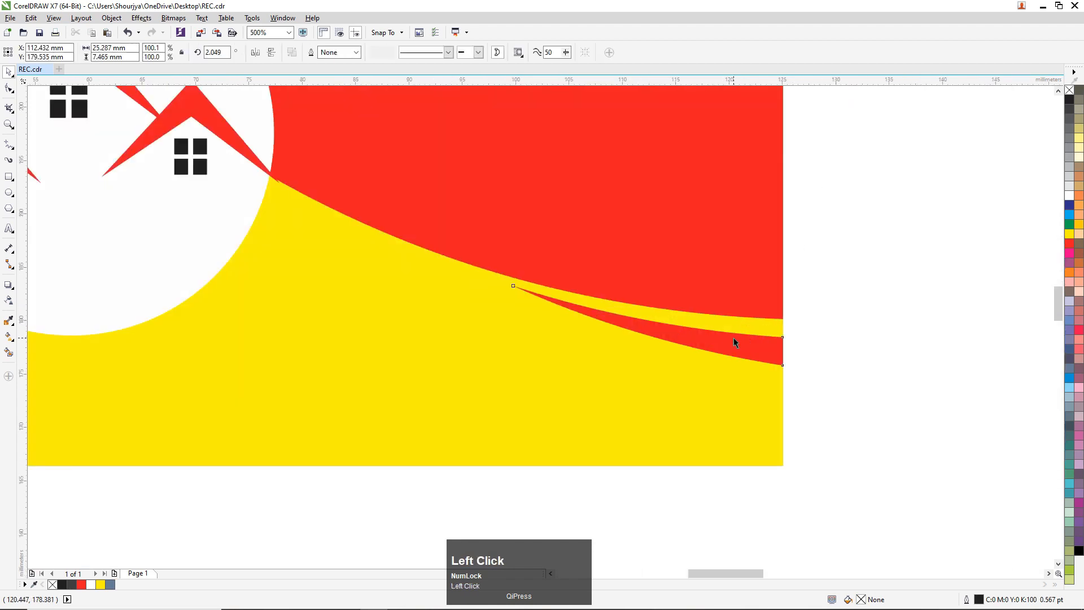
drag(508, 325, 508, 331)
click(874, 232)
click(718, 340)
key(Up)
key(Up)
key(Up)
key(Up)
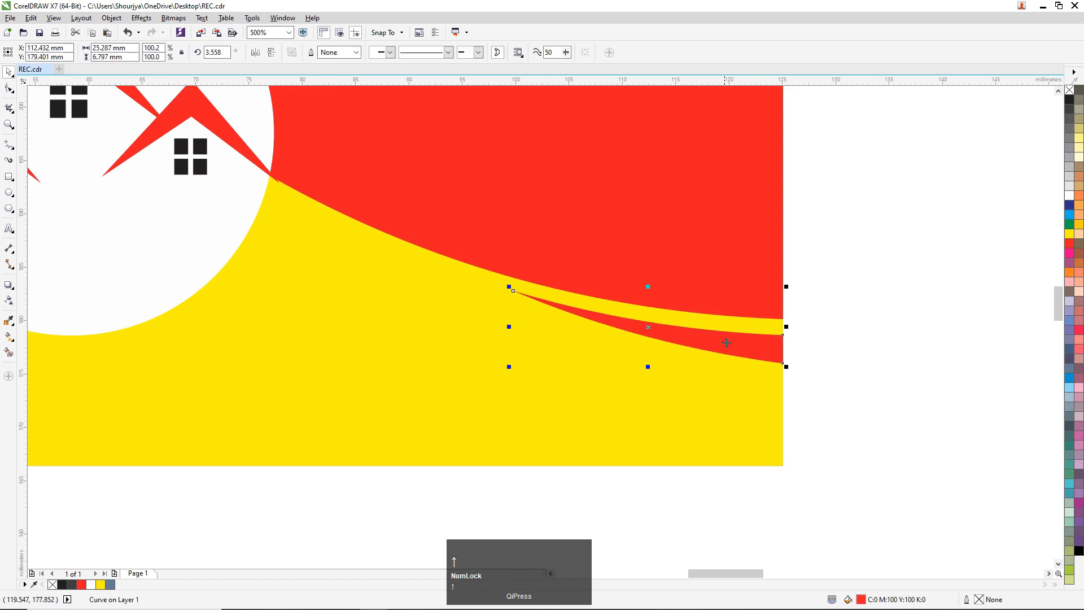
click(867, 261)
scroll(868, 261, down, 3)
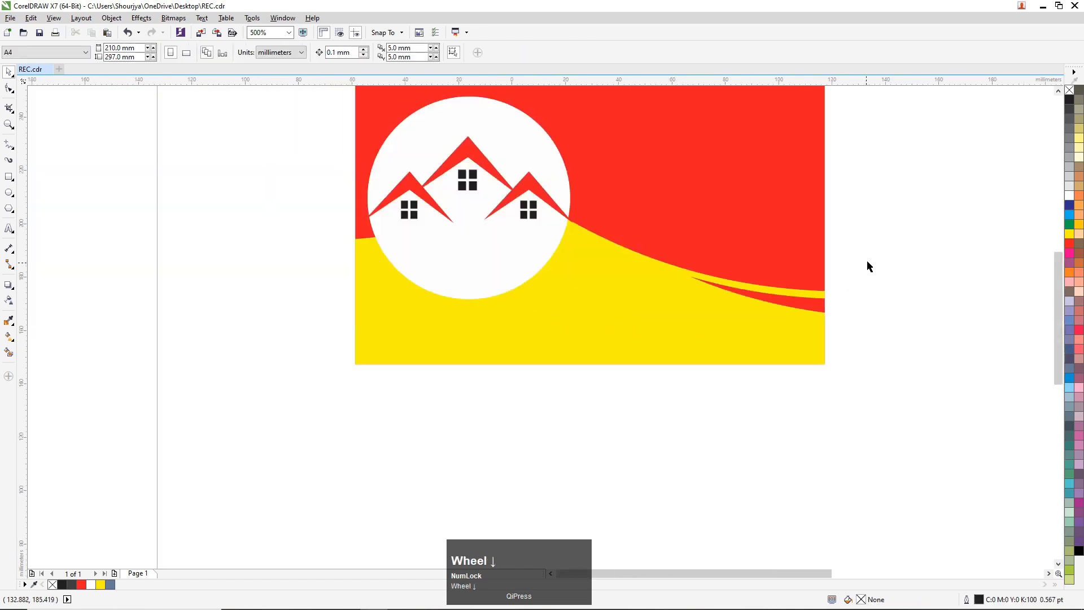
Draw a rectangle about 101.6 × 66.7 mm around the whole business card
scroll(914, 232, up, 2)
scroll(411, 231, down, 1)
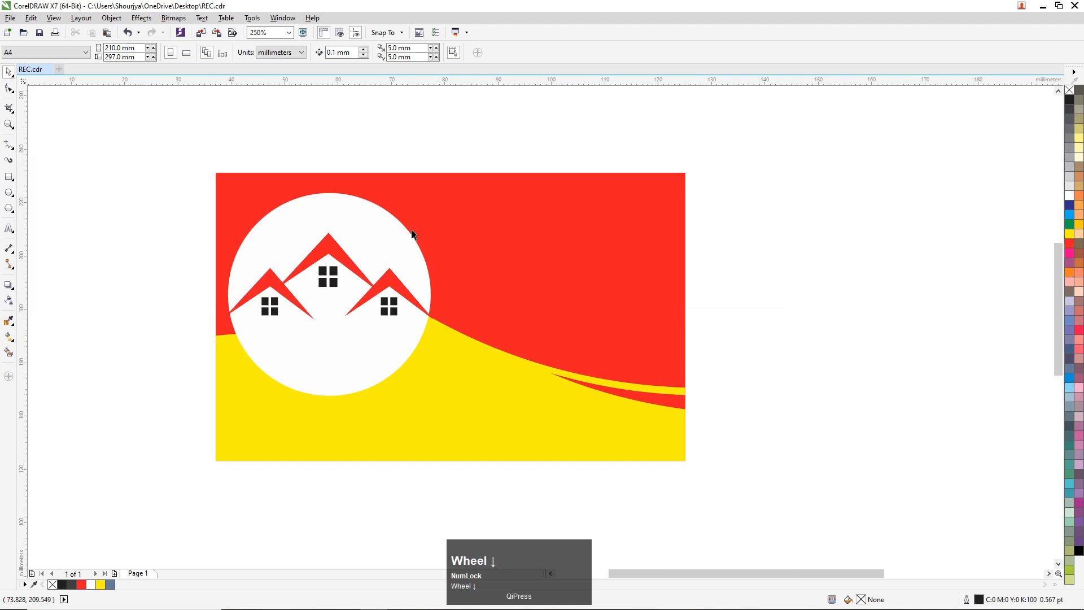
click(234, 189)
click(9, 177)
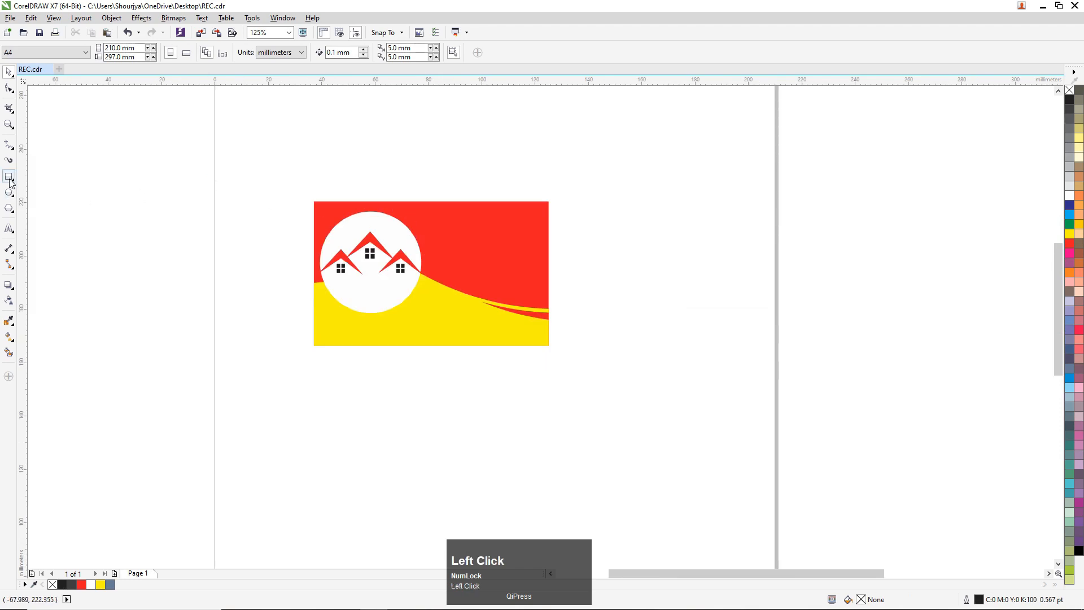
drag(293, 187, 565, 365)
click(10, 74)
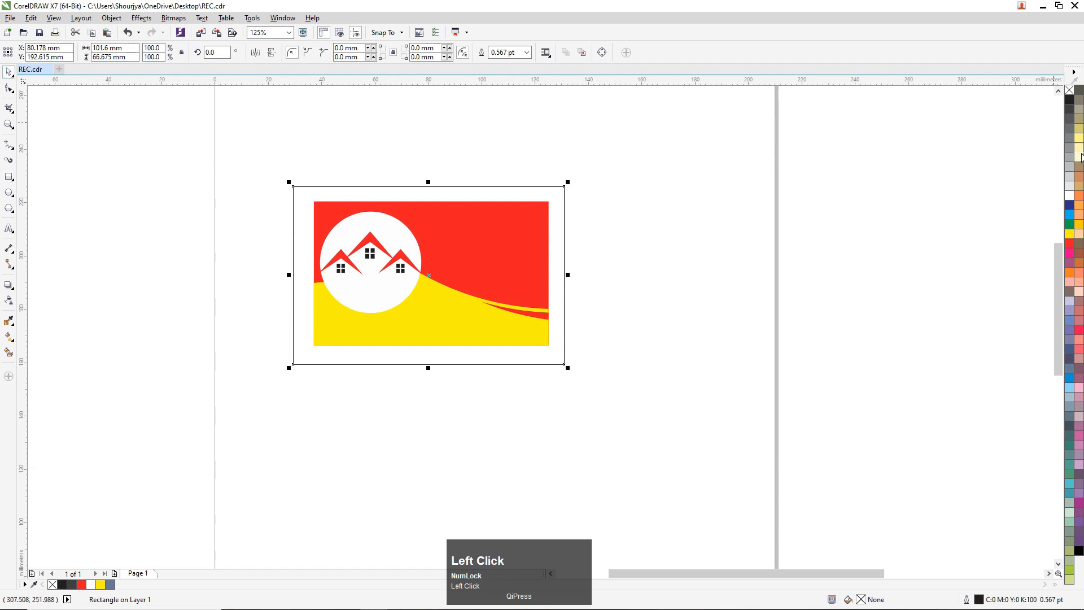
Fill the surrounding rectangle with 10% black, remove its outline and send it behind the card
click(1069, 182)
right_click(1071, 90)
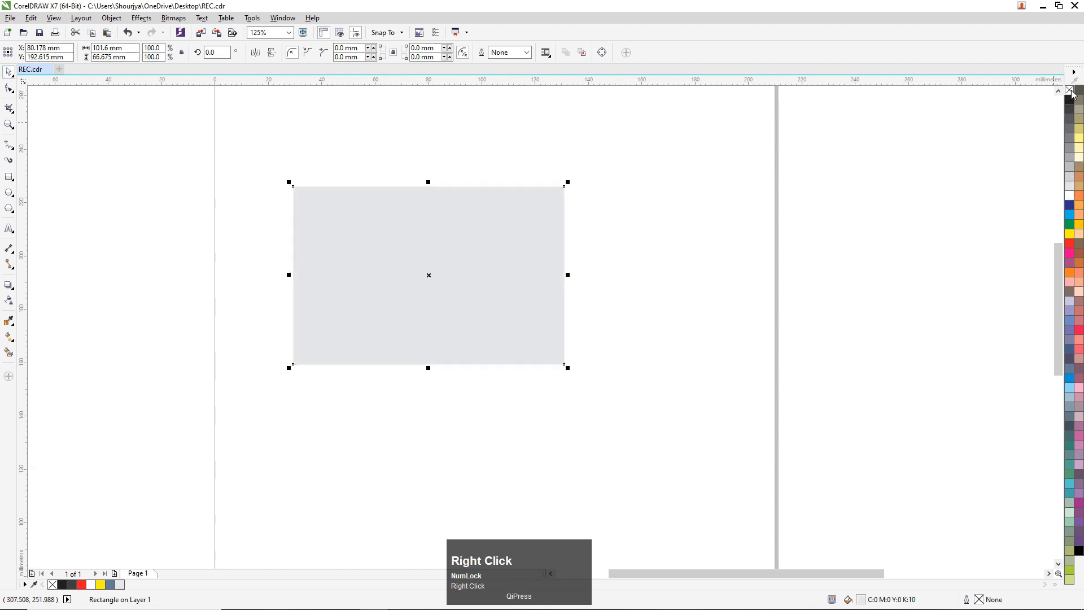
key(ctrl+End)
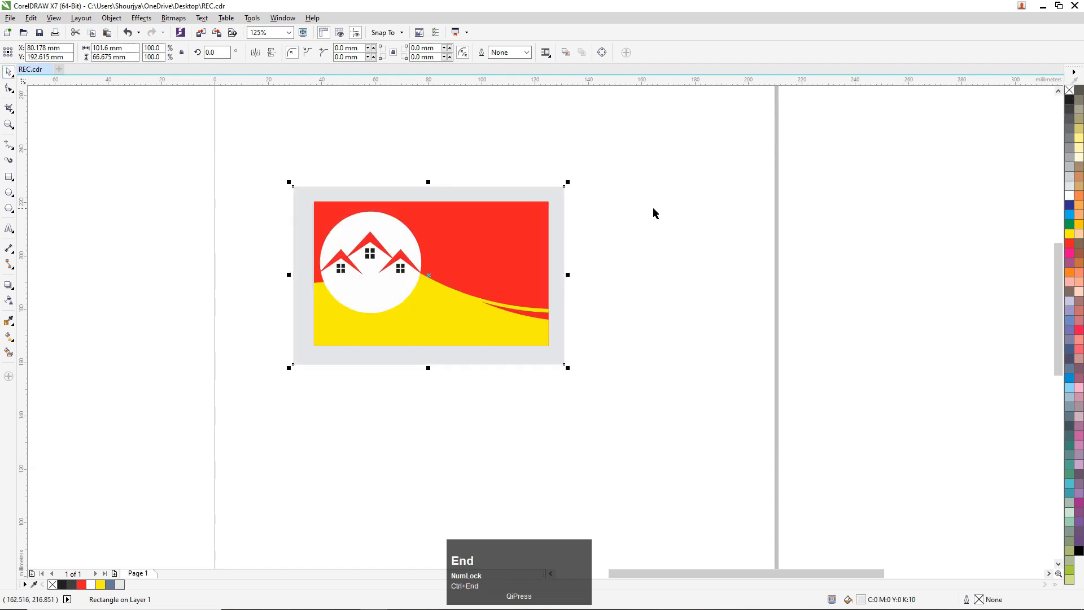
Change the fill of the card's yellow curved lower section to white
click(456, 317)
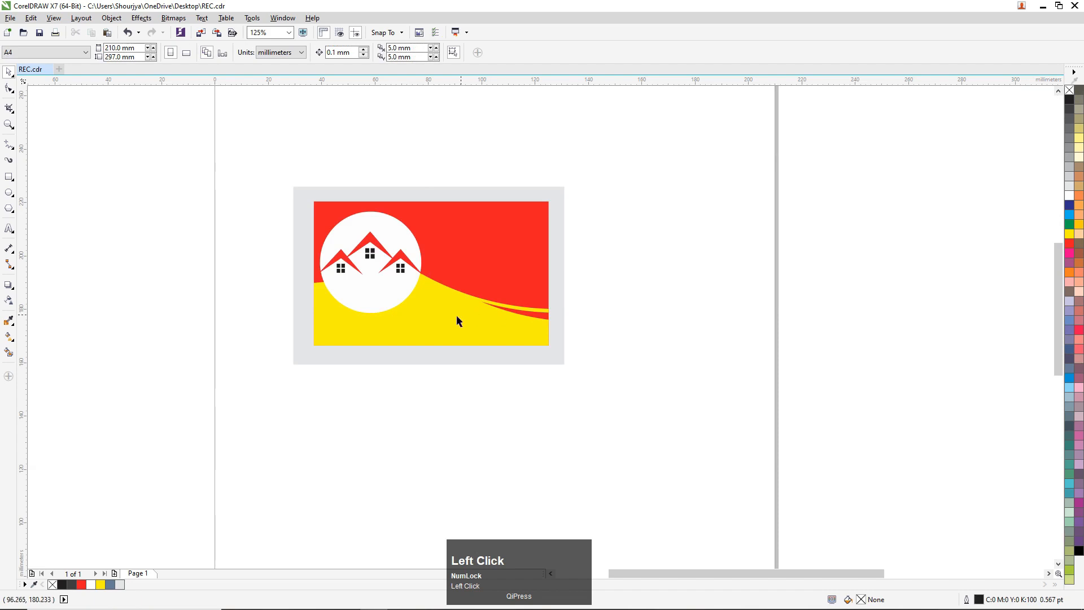
click(1071, 195)
scroll(440, 336, up, 2)
key(ctrl+z)
click(774, 266)
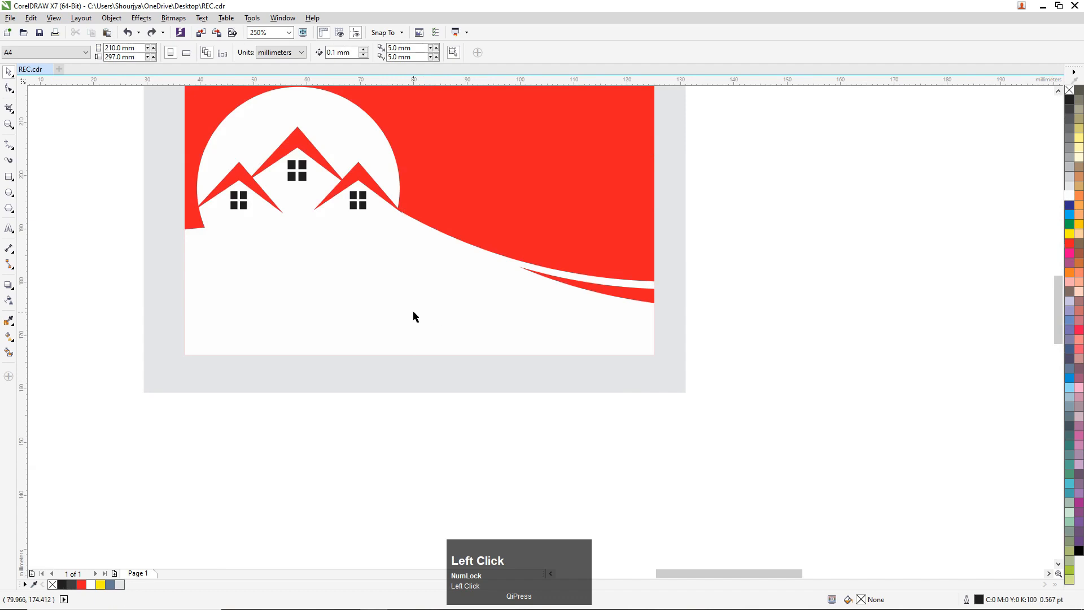
Try to move the white curved lower section down off the card
click(414, 314)
drag(414, 312, 379, 444)
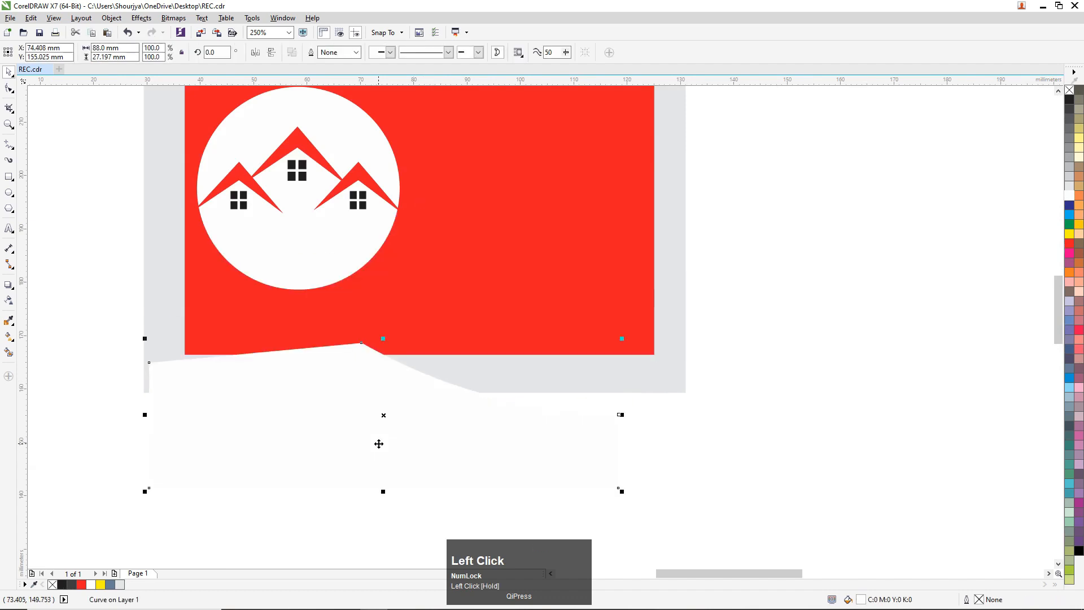
key(ctrl+z)
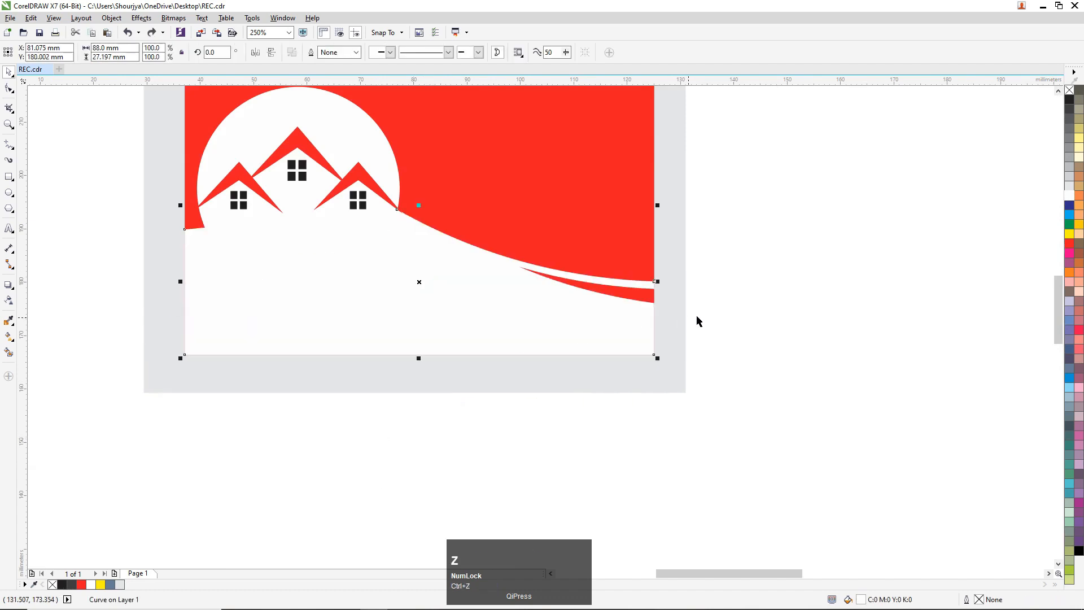
Try to group all the objects of the card design
click(752, 312)
scroll(753, 312, down, 2)
scroll(669, 301, up, 2)
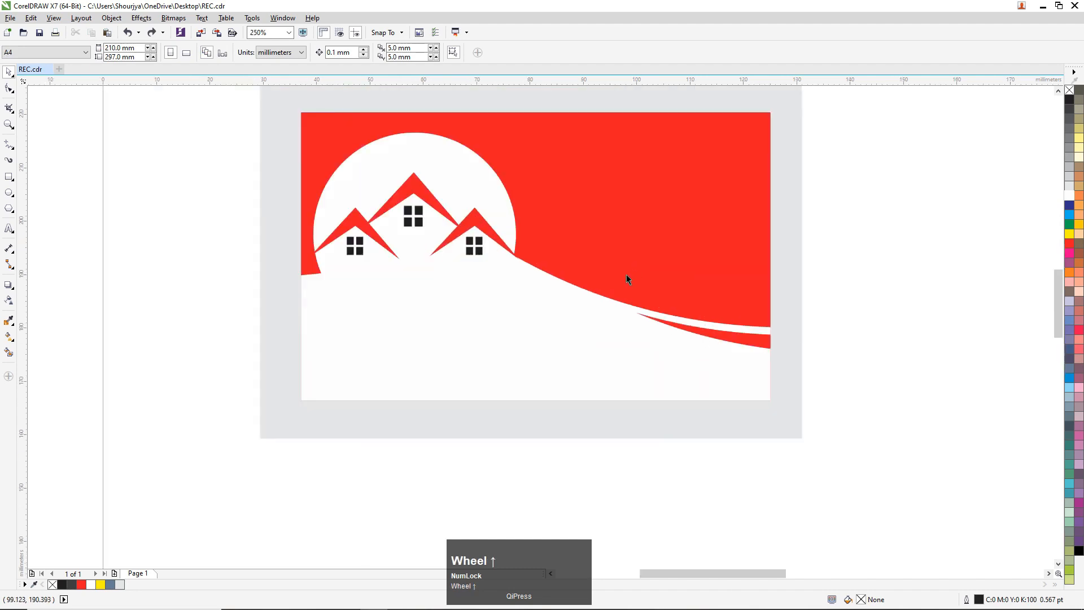
scroll(546, 256, up, 4)
scroll(499, 270, down, 3)
scroll(579, 215, up, 1)
scroll(578, 215, down, 1)
drag(733, 404, 358, 183)
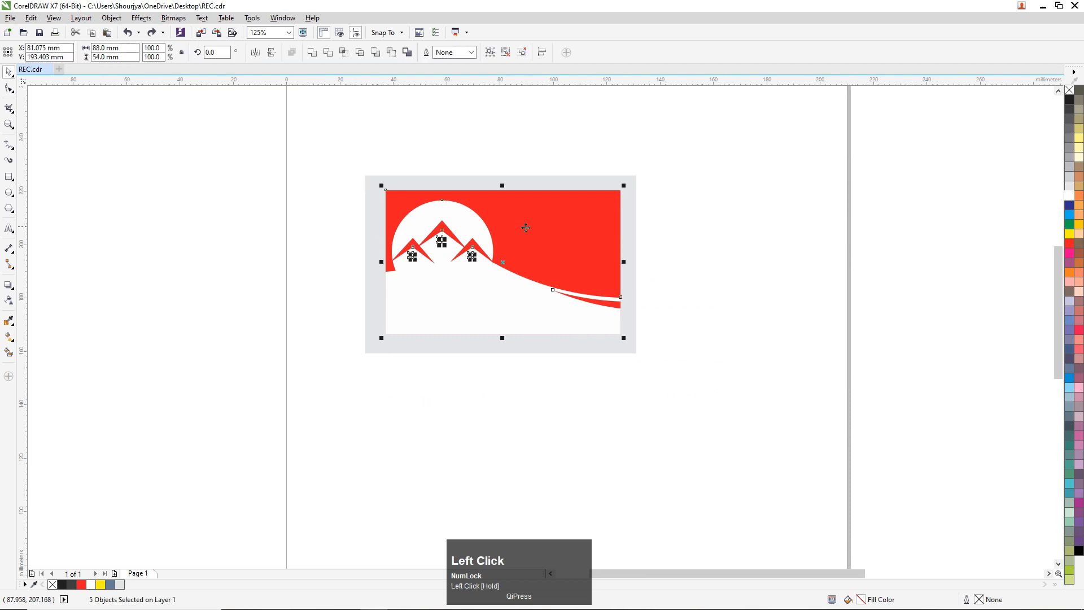
right_click(539, 229)
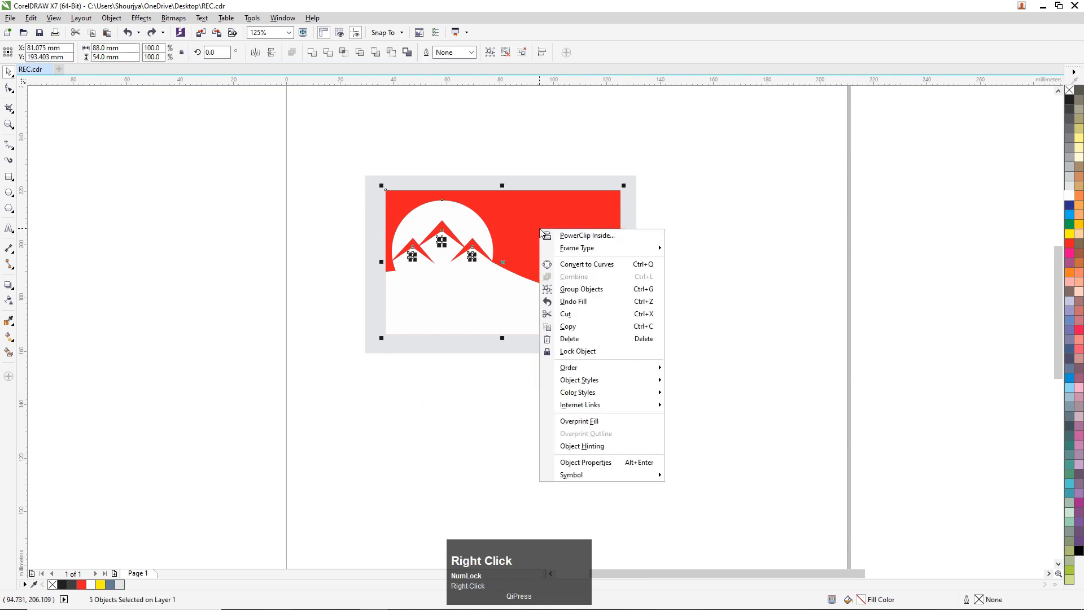
click(583, 289)
click(719, 269)
scroll(547, 263, up, 2)
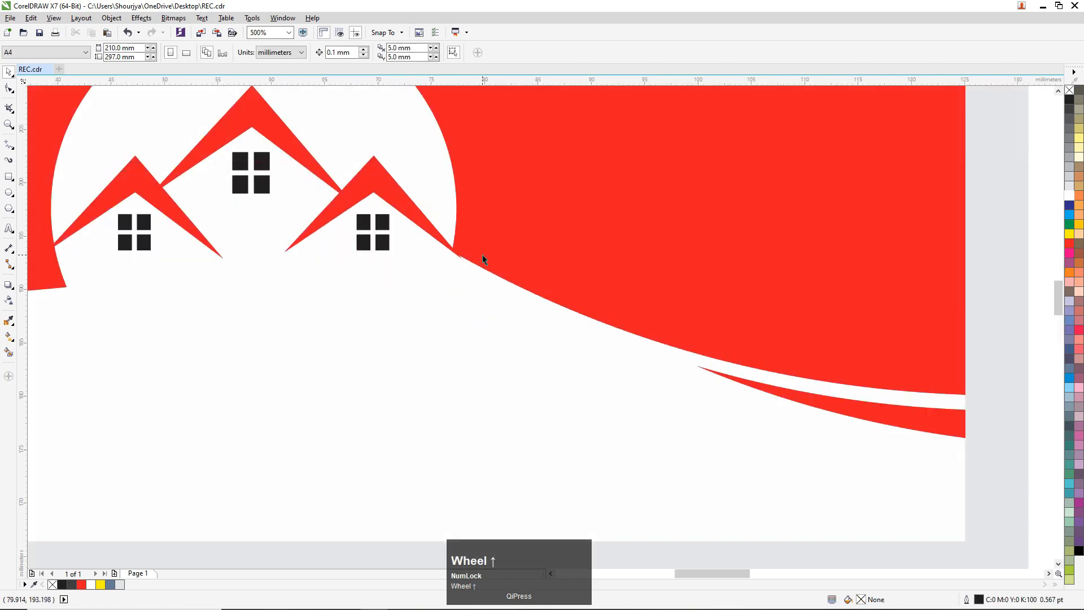
scroll(393, 228, down, 1)
drag(199, 159, 406, 257)
key(ctrl+z)
Ungroup the house logo into its separate houses
drag(160, 139, 450, 294)
click(420, 217)
key(ctrl+u)
Nudge the three houses up by 0.1 mm and back down, checking the roof tip against the curve's edge
drag(163, 133, 501, 335)
scroll(432, 198, up, 1)
key(Up)
scroll(450, 273, up, 4)
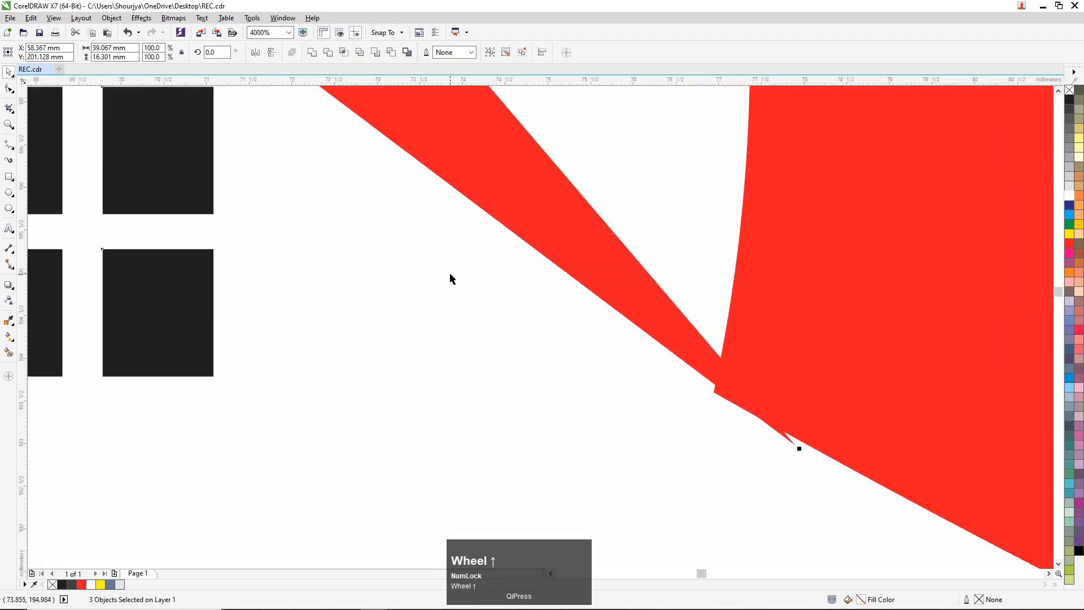
key(Down)
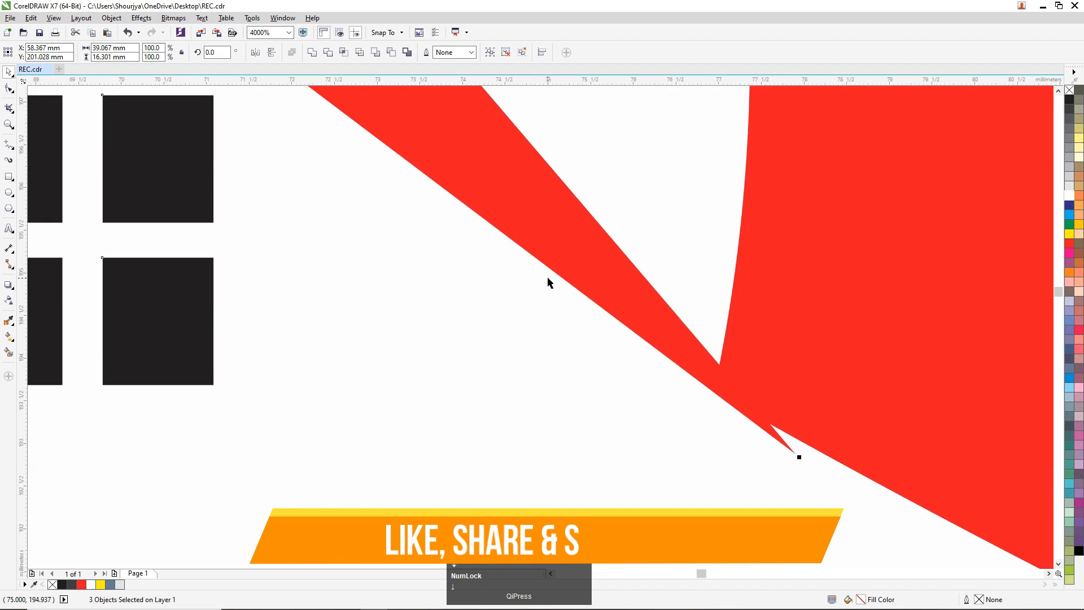
scroll(547, 278, down, 2)
scroll(548, 276, down, 2)
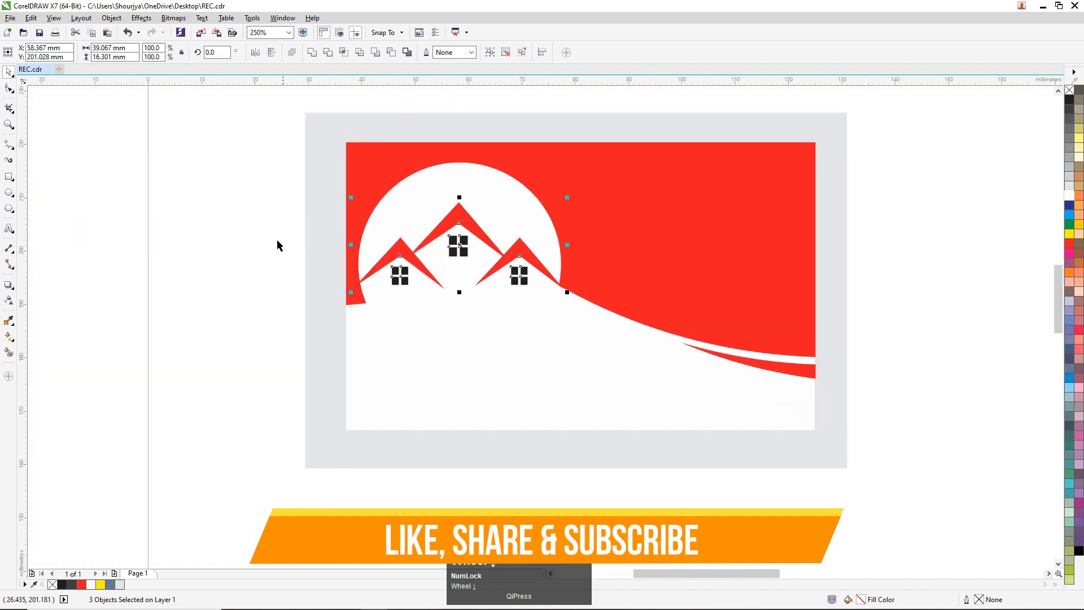
click(307, 252)
Bring the BALAJI and CONSTRUCTION texts beside the card and send all the card artwork to the back
scroll(307, 252, down, 2)
drag(828, 316, 500, 257)
drag(806, 358, 501, 261)
drag(182, 170, 459, 341)
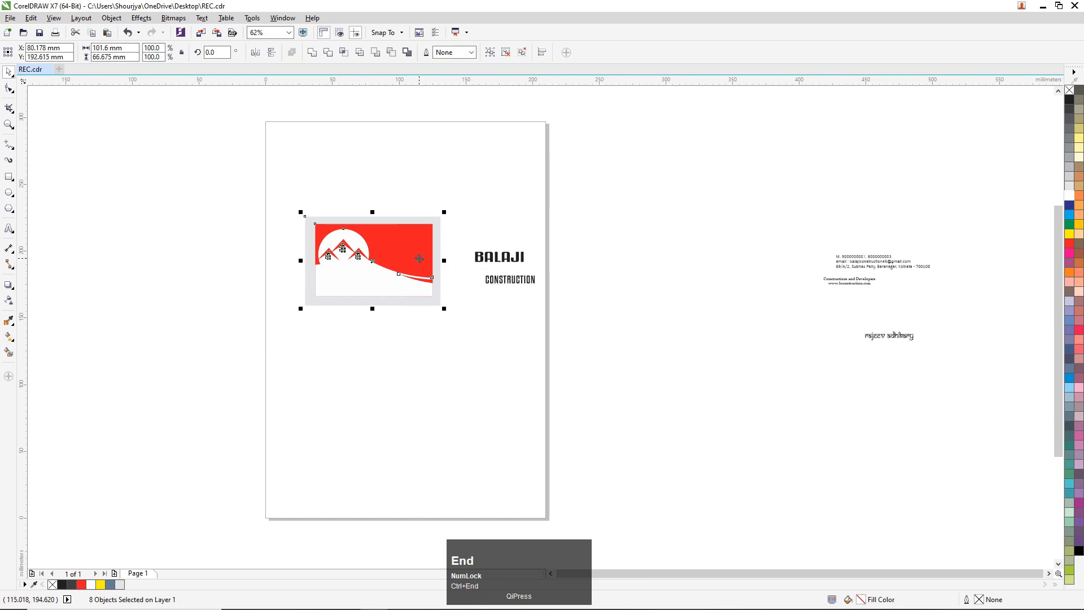
Place BALAJI on the card's upper red area beside the logo circle and CONSTRUCTION directly beneath it
scroll(418, 254, up, 2)
drag(570, 260, 376, 226)
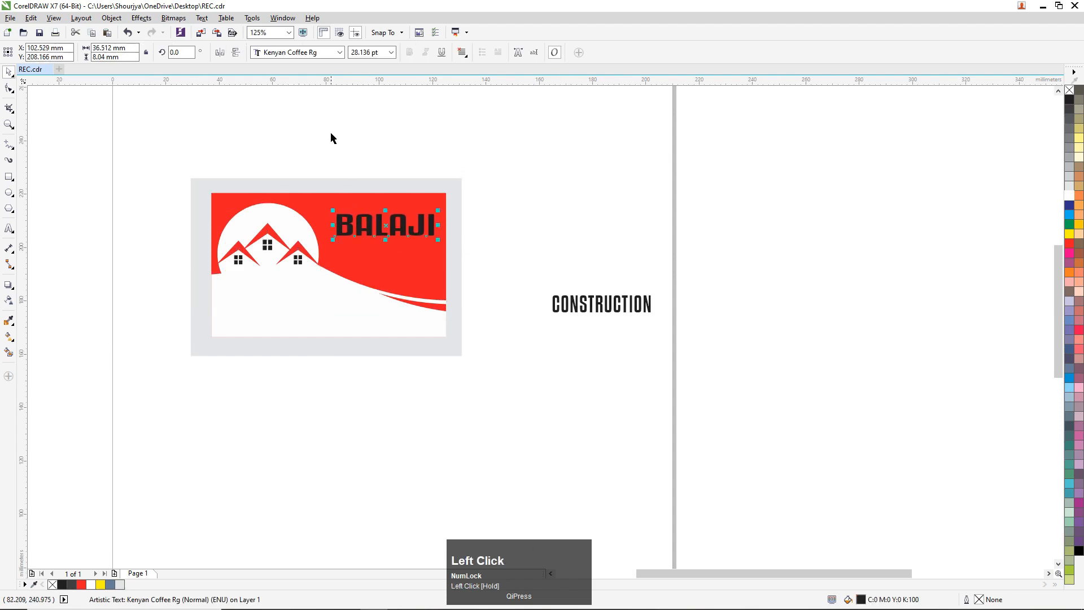
click(341, 53)
click(275, 142)
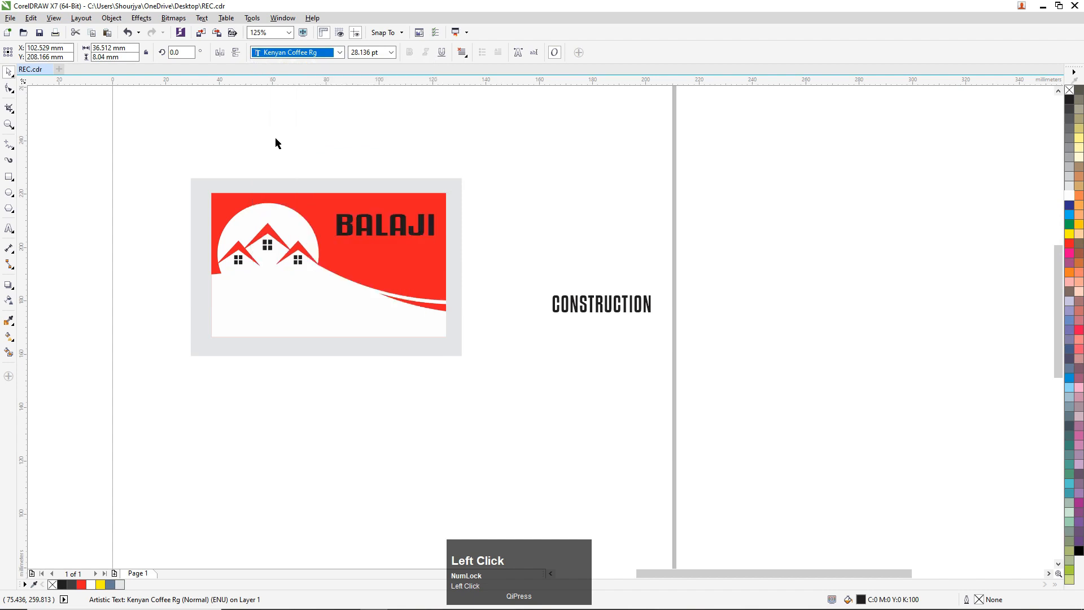
click(578, 283)
drag(573, 305, 368, 251)
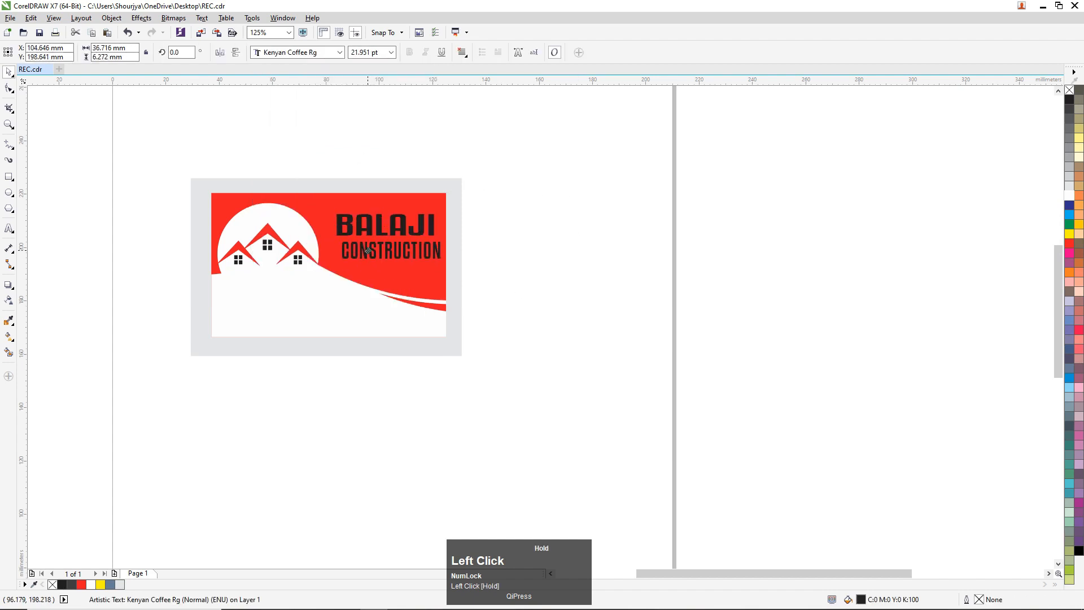
Move CONSTRUCTION up close under BALAJI and align the two text lines on their vertical centres
scroll(406, 227, up, 4)
scroll(336, 368, down, 1)
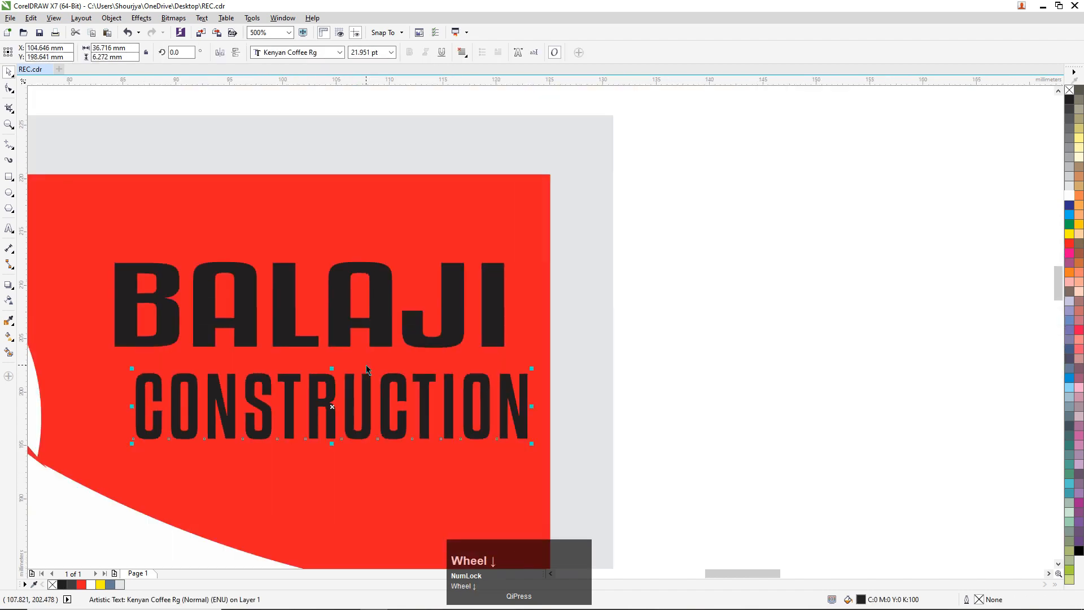
drag(263, 386, 236, 363)
shift+click(155, 271)
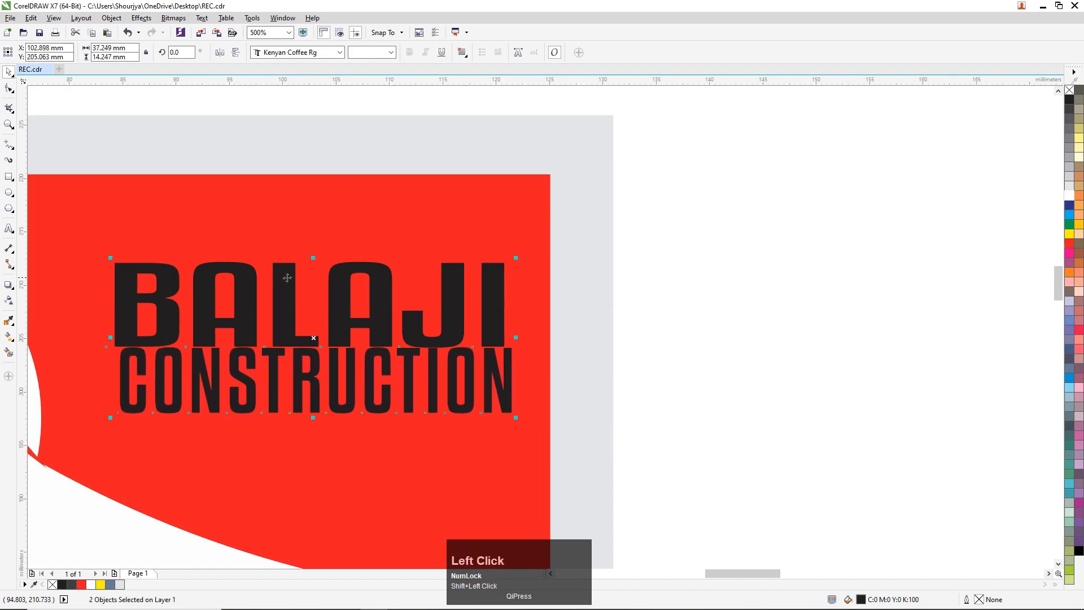
key(c)
click(543, 275)
Fill the BALAJI and CONSTRUCTION texts with white
scroll(653, 247, down, 2)
drag(740, 181, 360, 354)
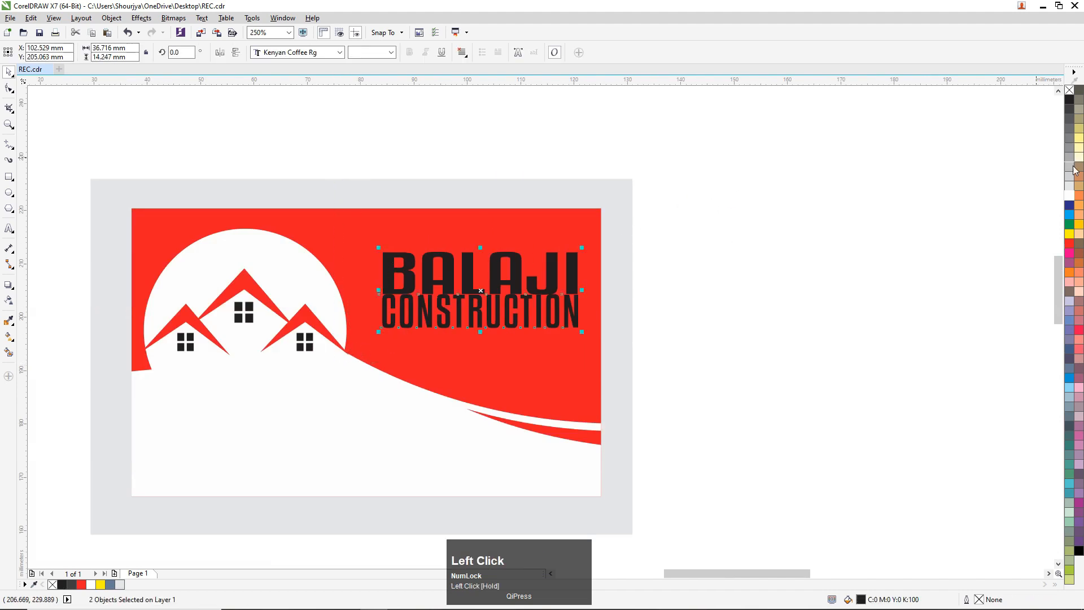
click(1071, 196)
Nudge both text lines together 0.5 mm left and 1.8 mm up within the red area
key(Left)
key(Left)
key(Left)
key(Left)
key(Left)
key(Up)
key(Up)
key(Up)
key(Up)
key(Up)
key(Up)
key(Up)
key(Up)
key(Up)
key(Up)
key(Up)
key(Up)
key(Up)
key(Up)
key(Up)
key(Up)
key(Up)
key(Up)
click(856, 233)
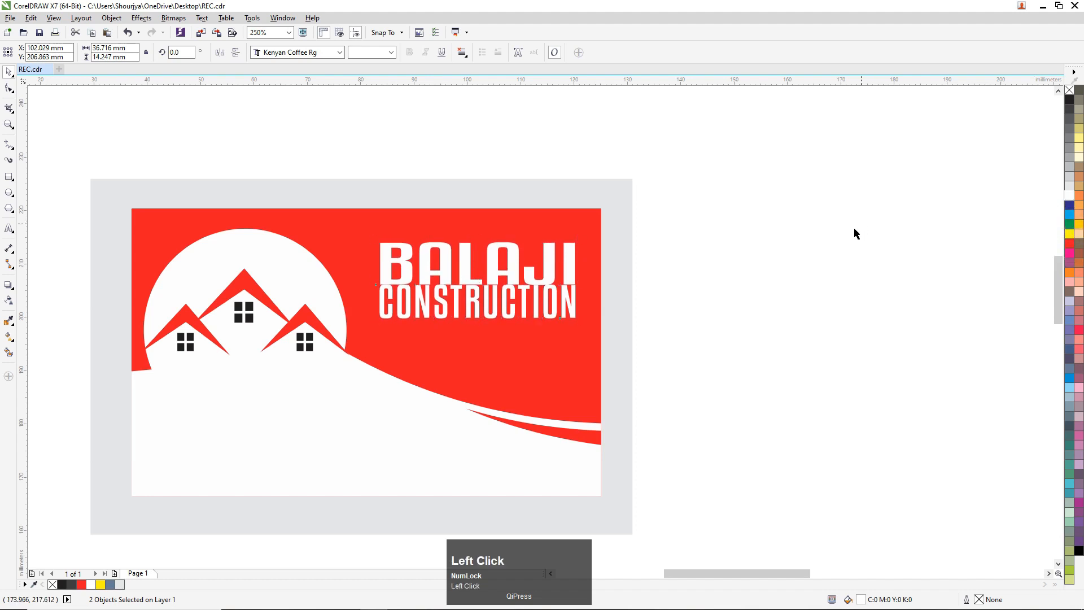
Apply a vertical linear fountain fill to the red card rectangle, running from near its bottom to its top
click(570, 357)
scroll(378, 387, down, 2)
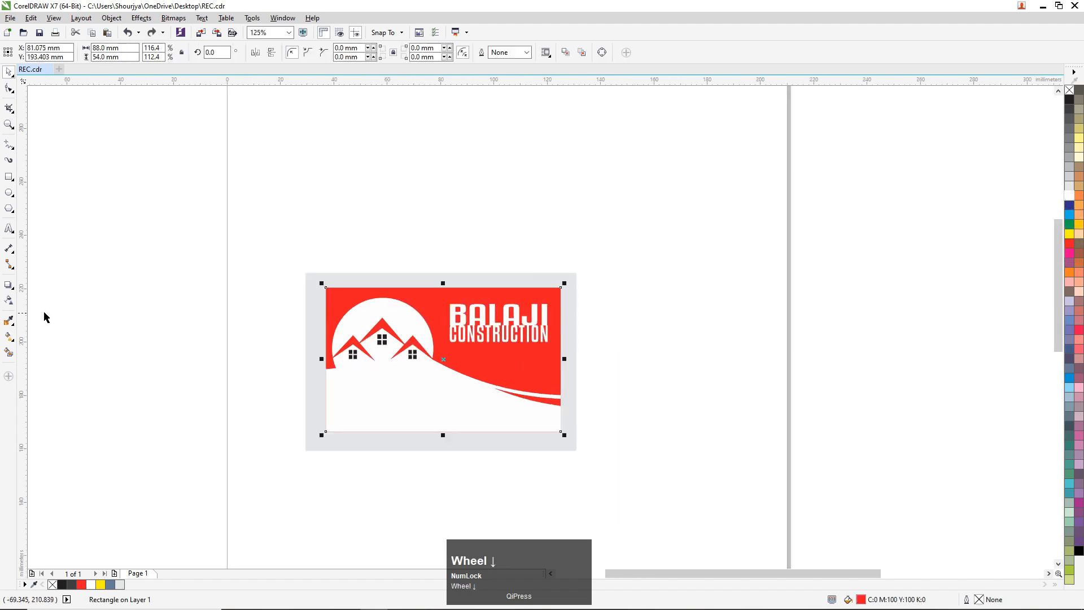
click(9, 336)
drag(450, 412, 449, 296)
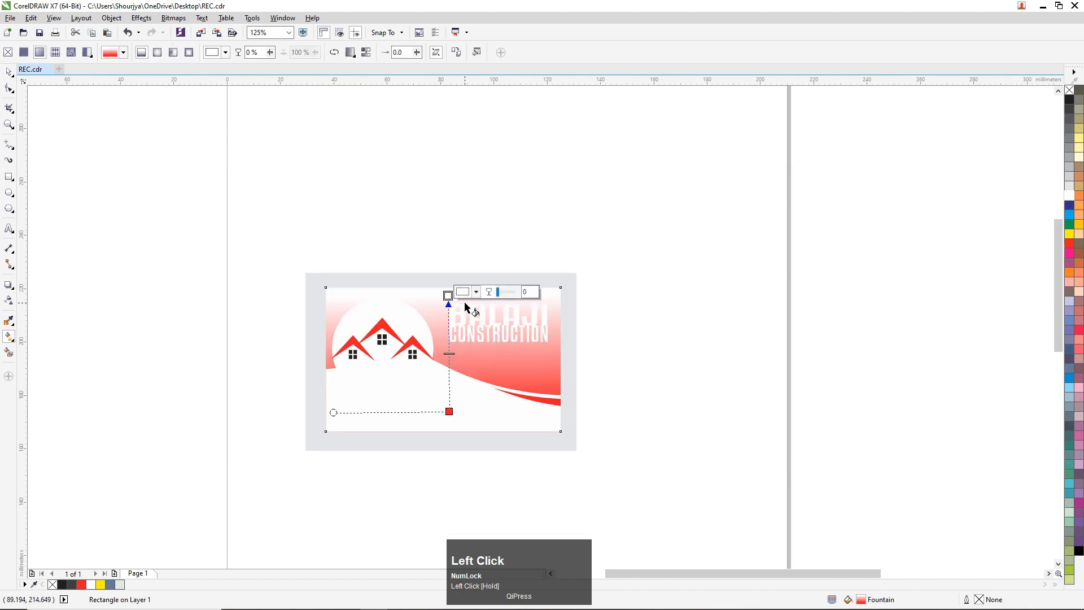
Set the fountain fill's upper colour to a dark red of C22 M100 Y100 K24
click(1071, 245)
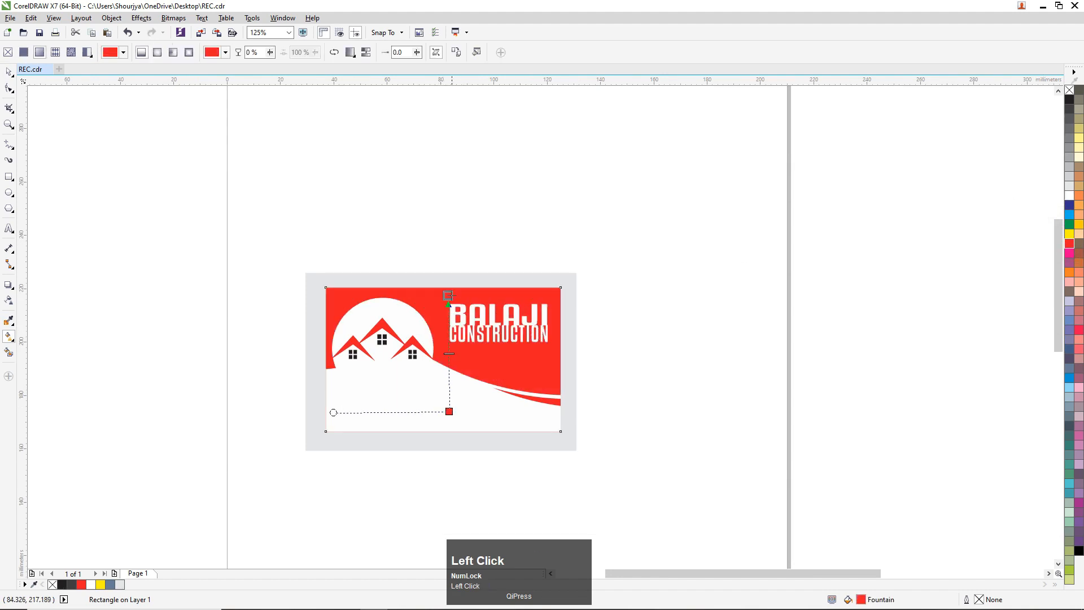
scroll(449, 299, up, 3)
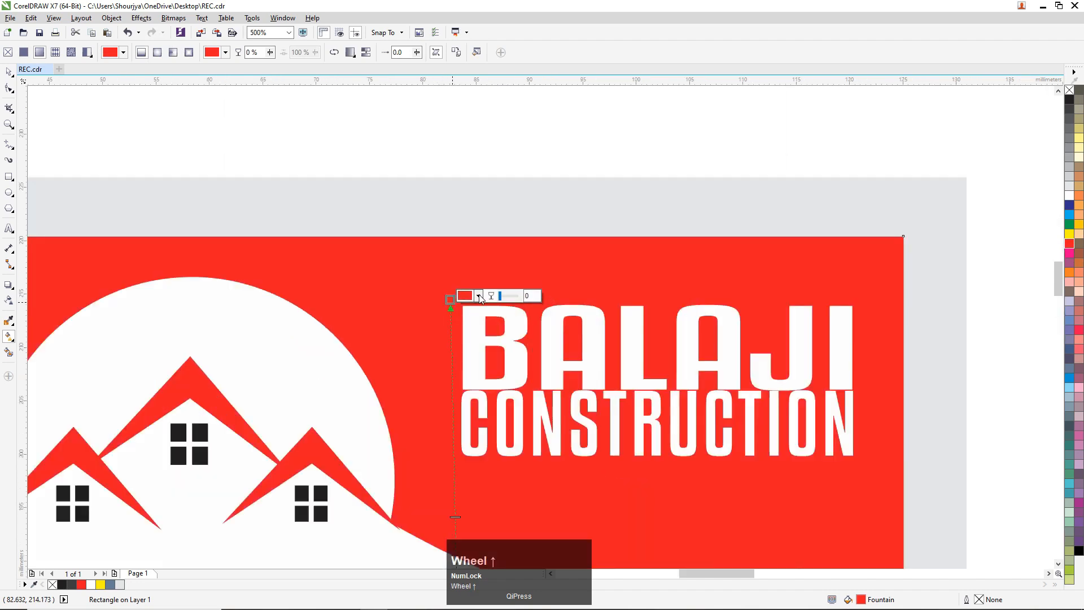
click(479, 296)
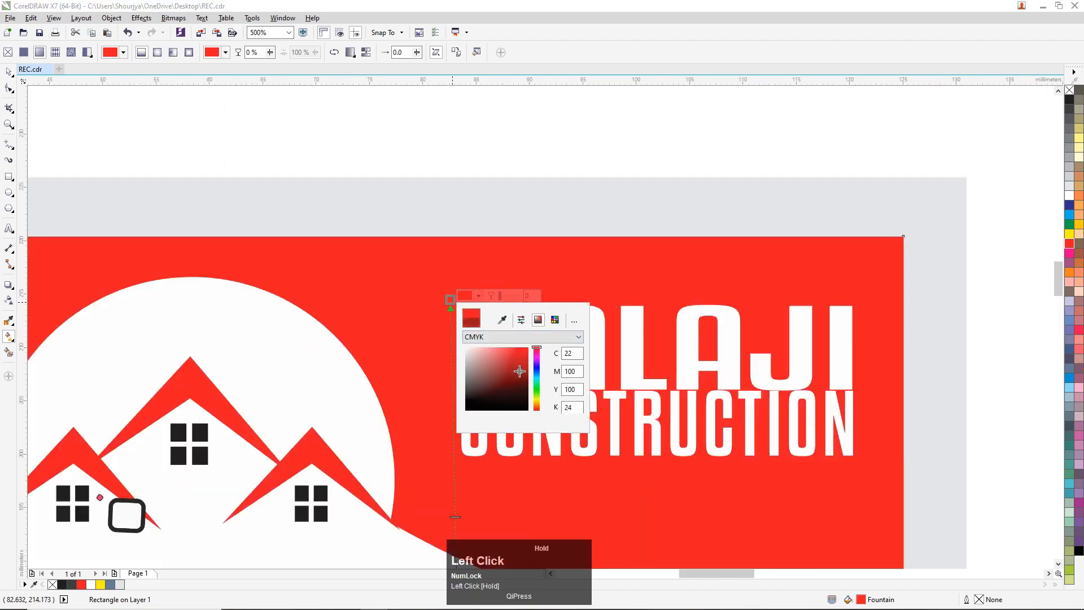
click(520, 371)
scroll(514, 377, down, 2)
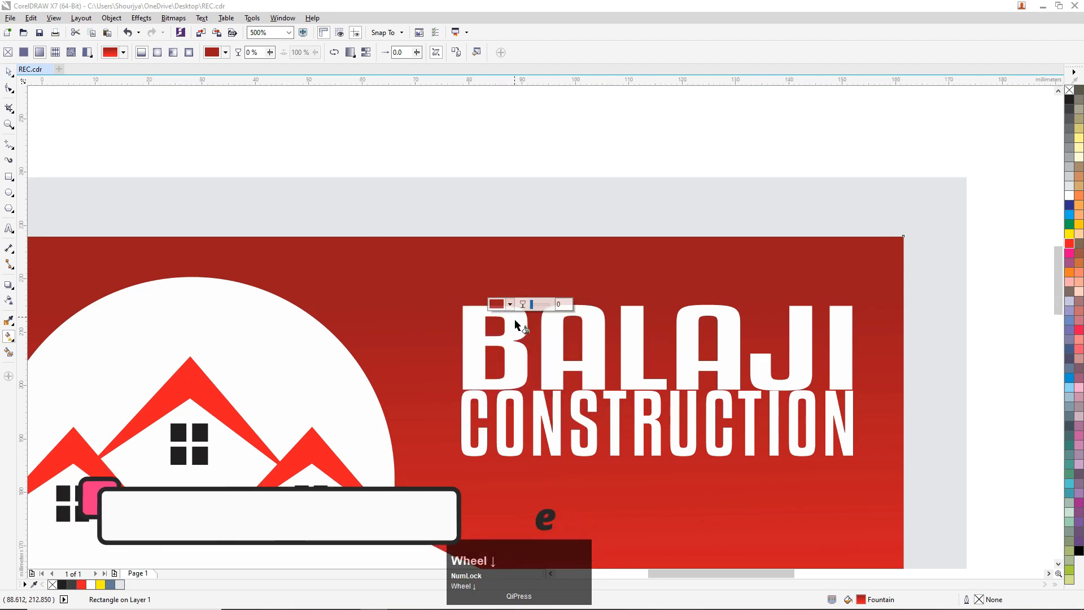
Raise the bright red start of the fountain fill to just below the CONSTRUCTION text, shortening the gradient
scroll(489, 499, down, 2)
drag(487, 524, 483, 406)
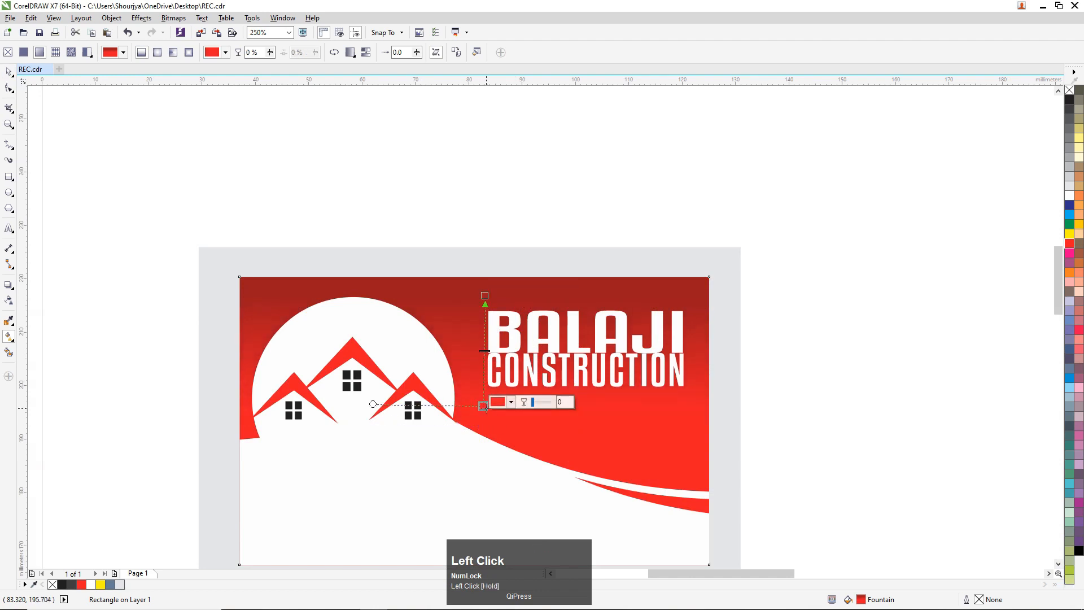
click(11, 72)
click(194, 127)
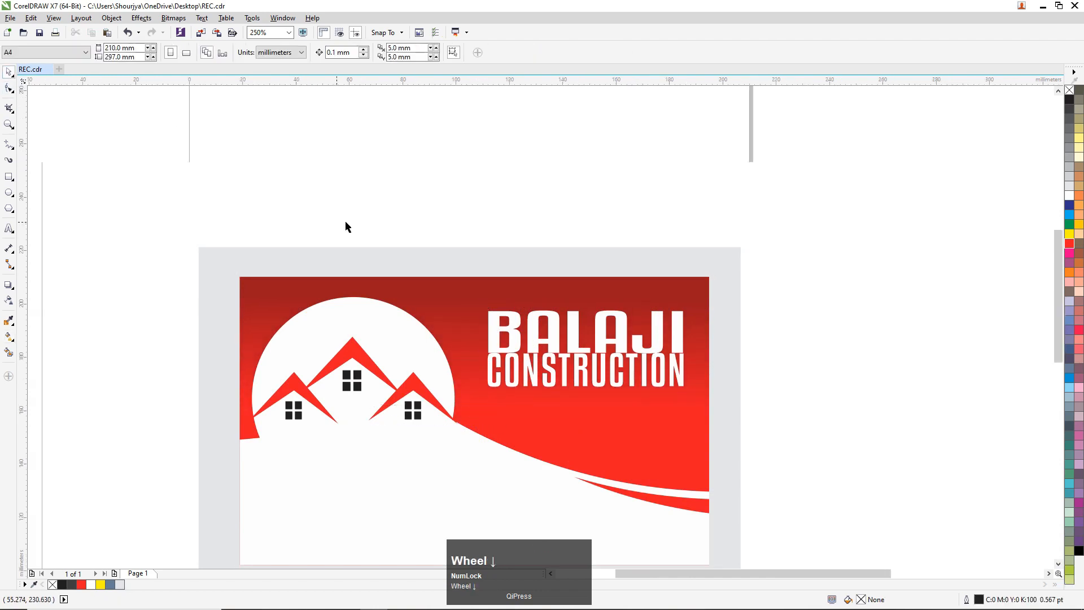
Add a black Multiply drop shadow with 50% opacity to BALAJI and CONSTRUCTION, and adjust its feathering
scroll(346, 224, down, 4)
scroll(407, 254, up, 4)
drag(698, 168, 300, 314)
scroll(390, 286, up, 2)
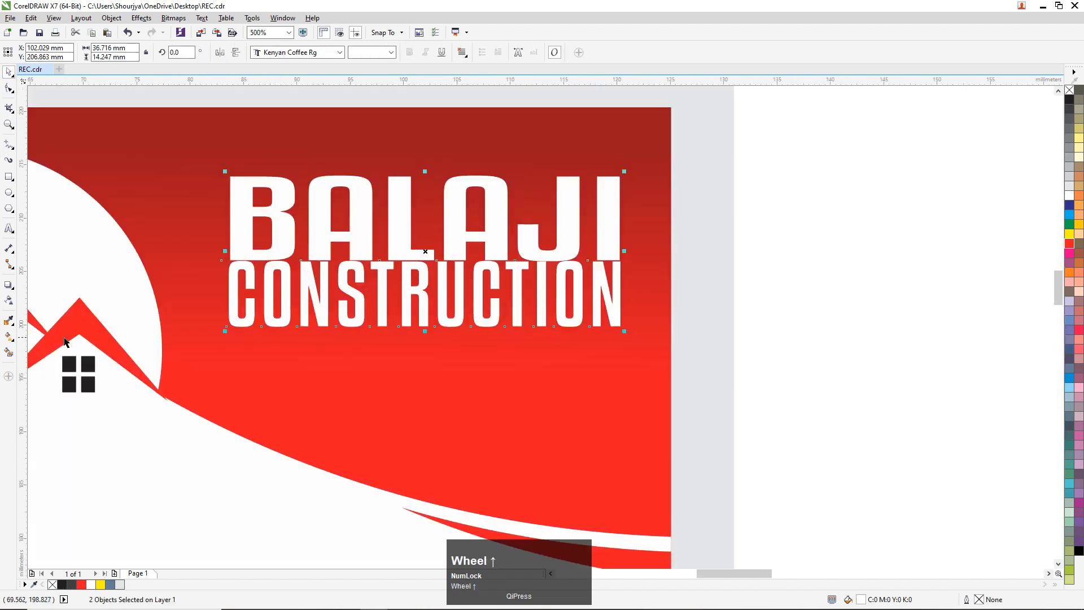
click(9, 285)
drag(407, 181, 416, 319)
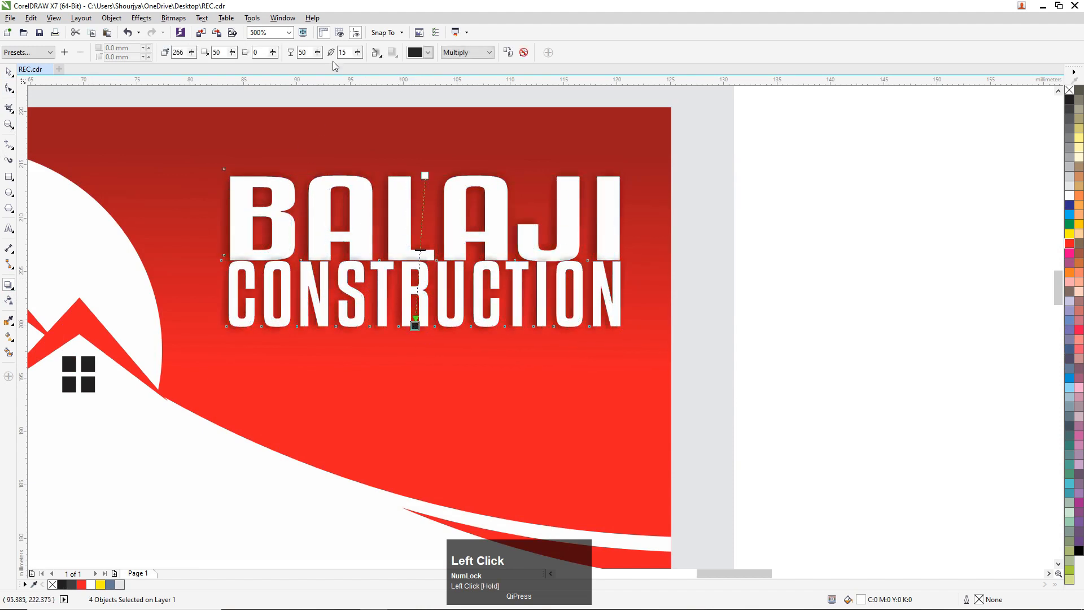
click(359, 53)
drag(357, 53, 358, 53)
click(722, 202)
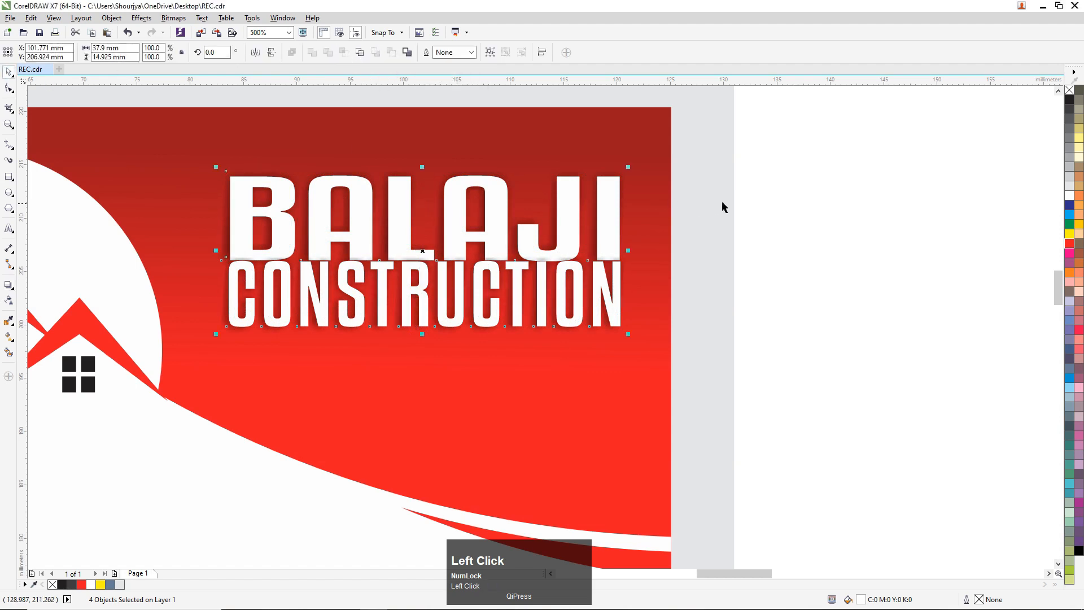
Draw a straight horizontal line about 37 mm long just beneath the word CONSTRUCTION
scroll(782, 202, down, 2)
scroll(774, 204, down, 4)
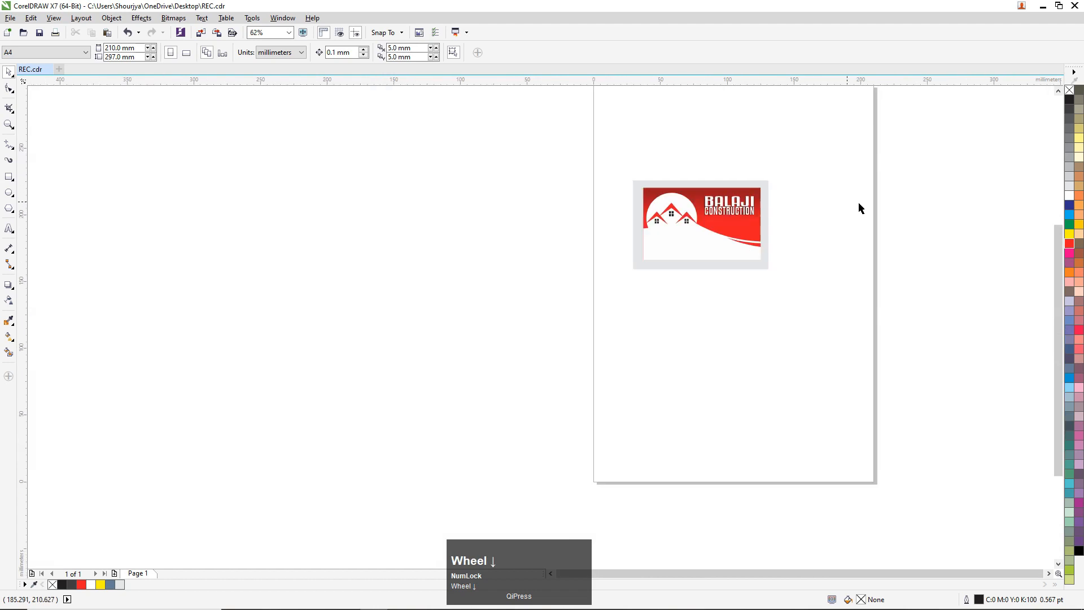
scroll(718, 199, down, 1)
scroll(707, 201, up, 7)
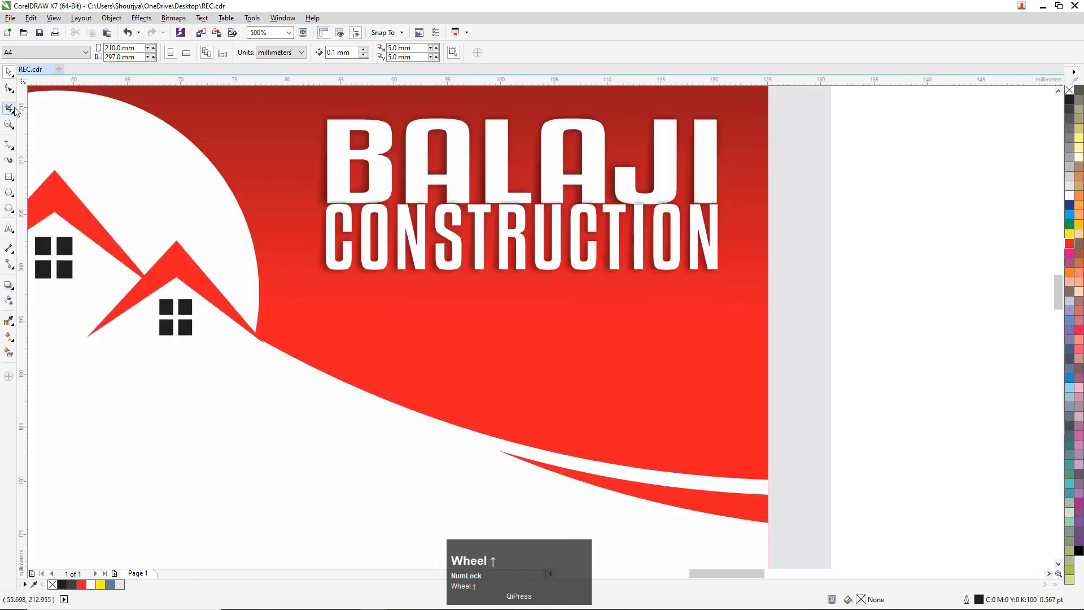
click(9, 146)
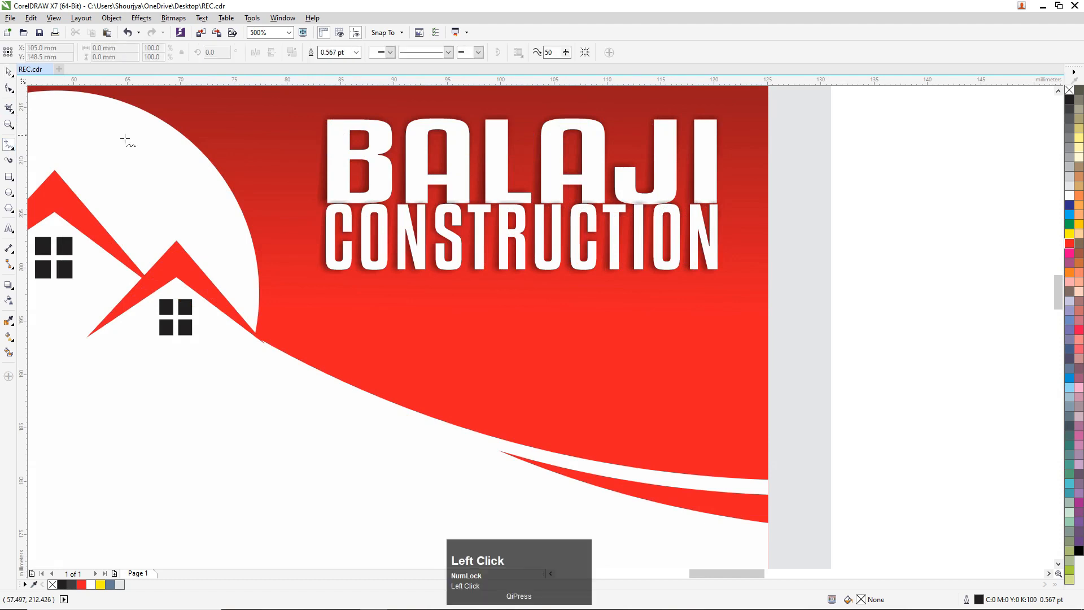
click(327, 278)
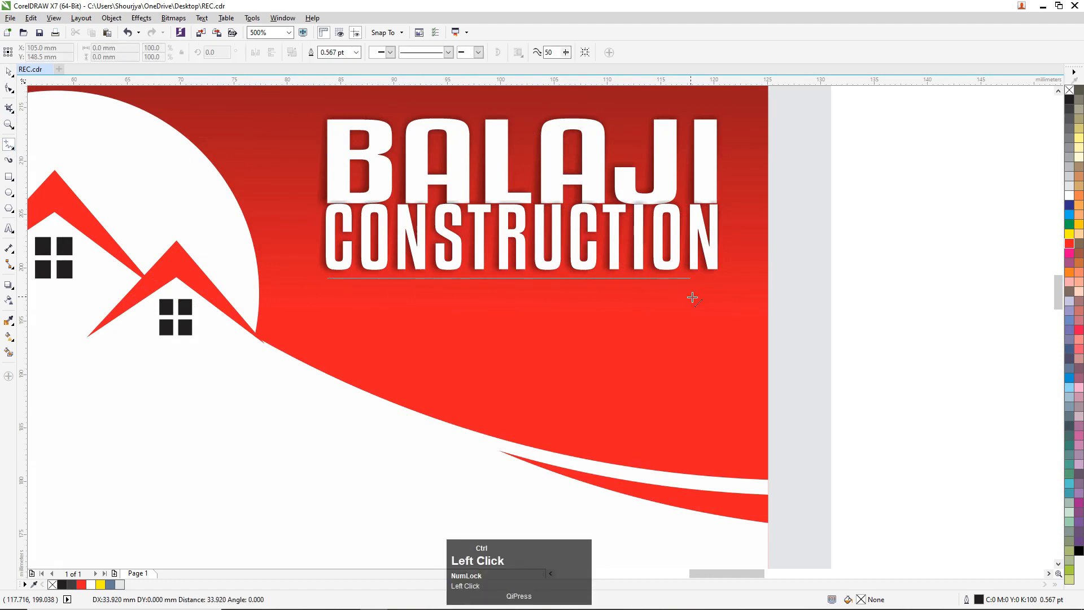
ctrl+click(720, 299)
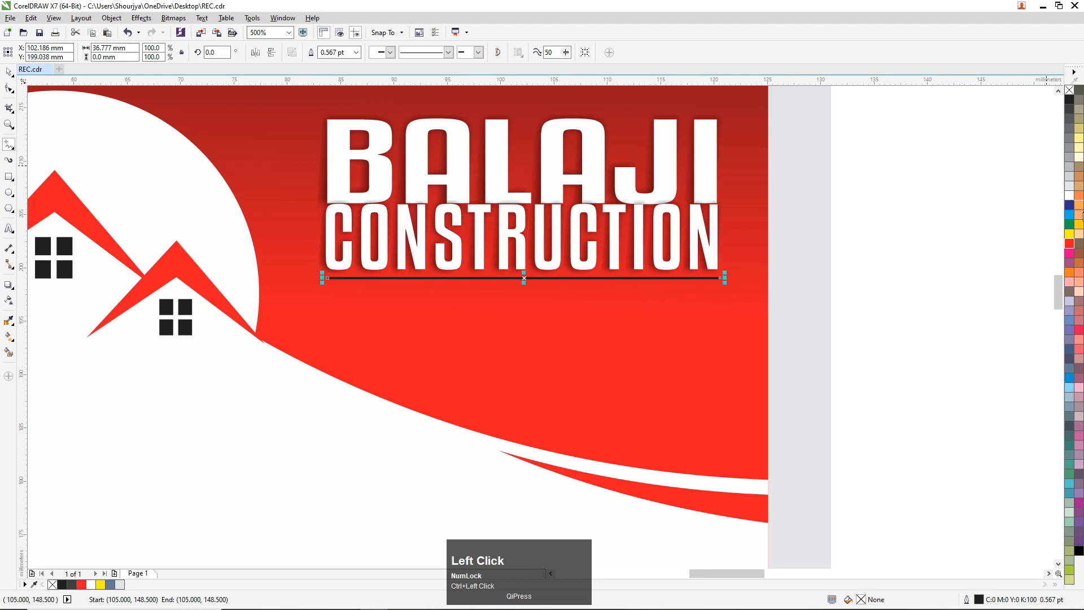
Give the line beneath CONSTRUCTION a white 1 pt outline and nudge it slightly down
right_click(1071, 199)
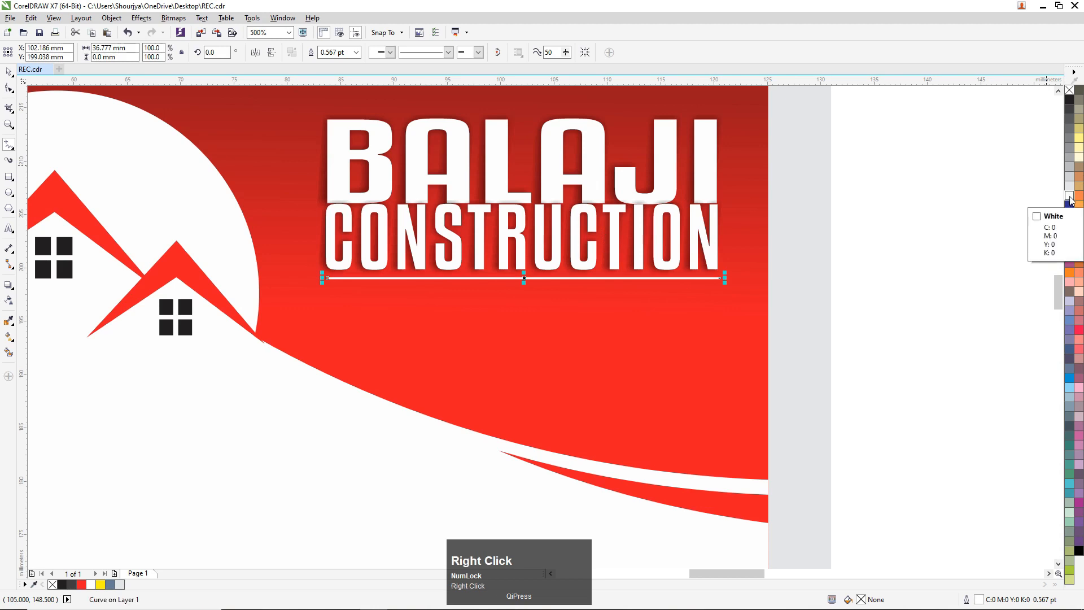
key(F12)
key(Tab)
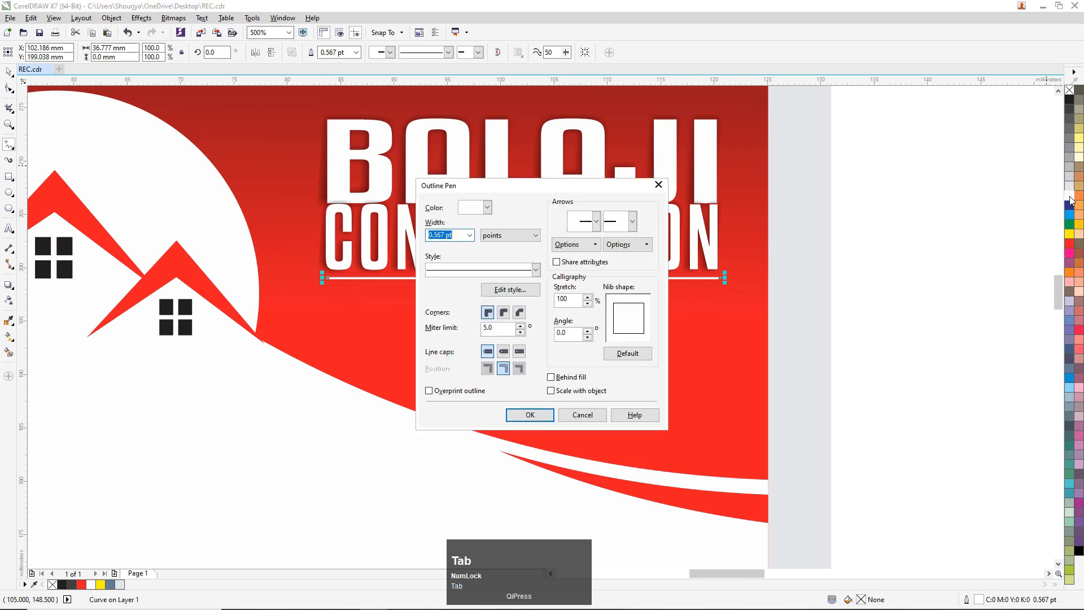
text(1)
key(Return)
key(Down)
key(Down)
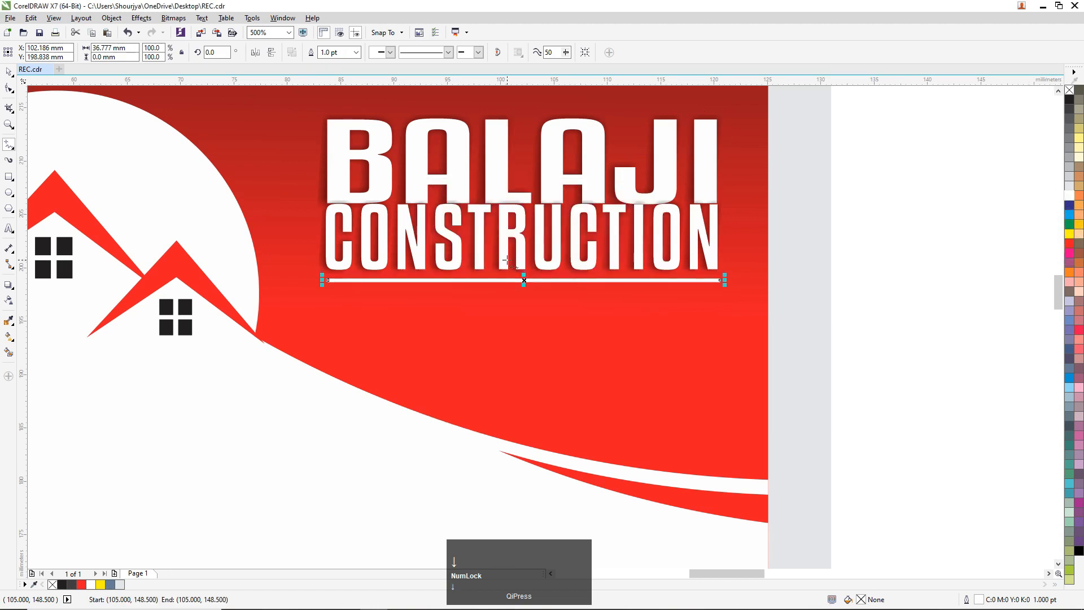
Nudge CONSTRUCTION and its underline together slightly down from BALAJI
scroll(189, 219, down, 2)
click(8, 72)
click(224, 194)
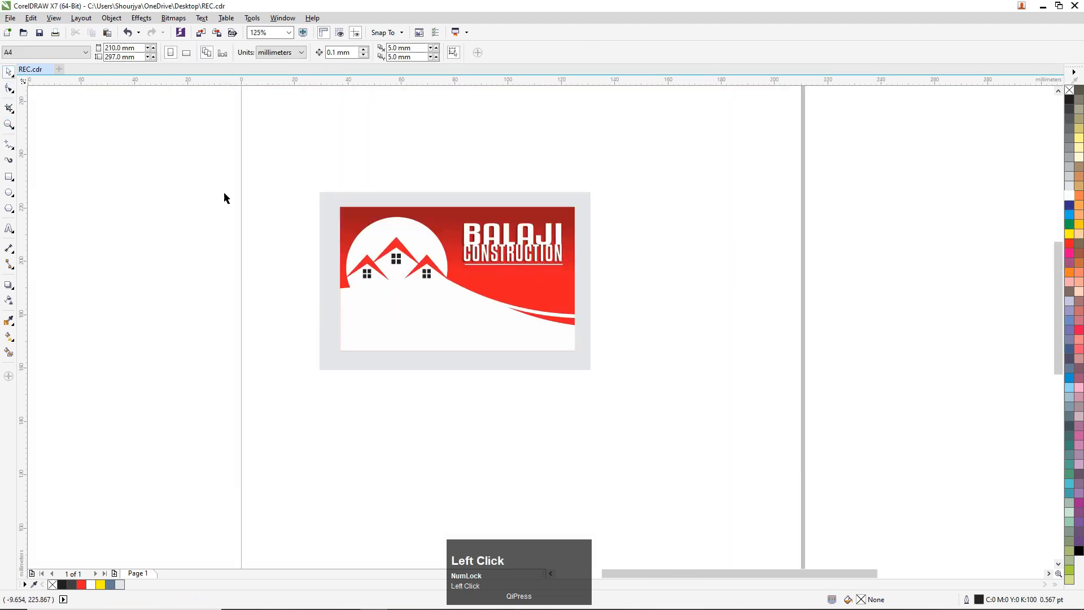
scroll(515, 257, up, 2)
drag(960, 395, 280, 197)
key(Down)
scroll(280, 199, down, 2)
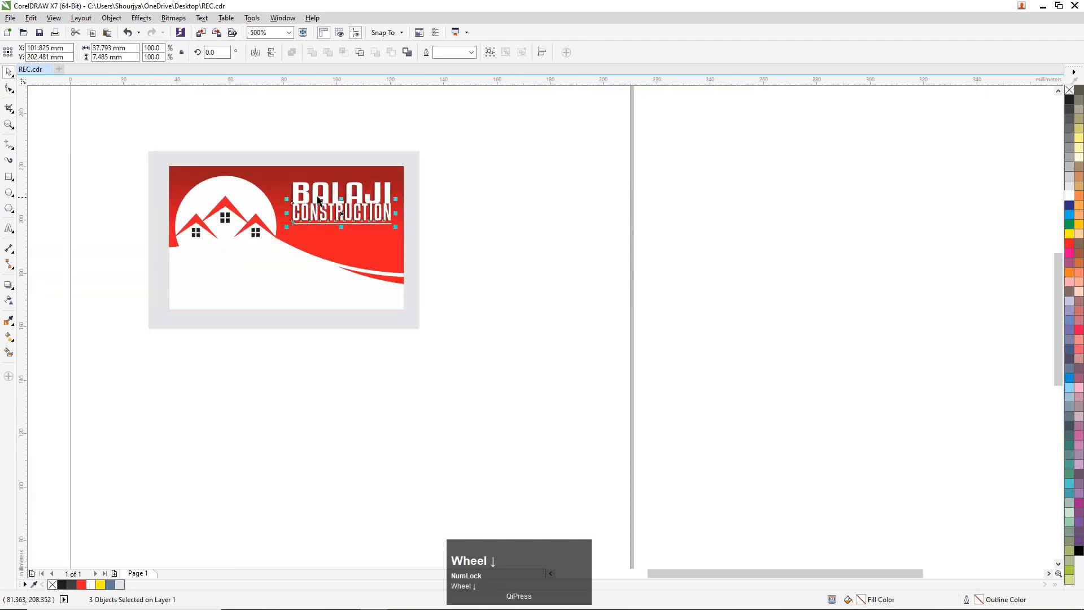
click(617, 248)
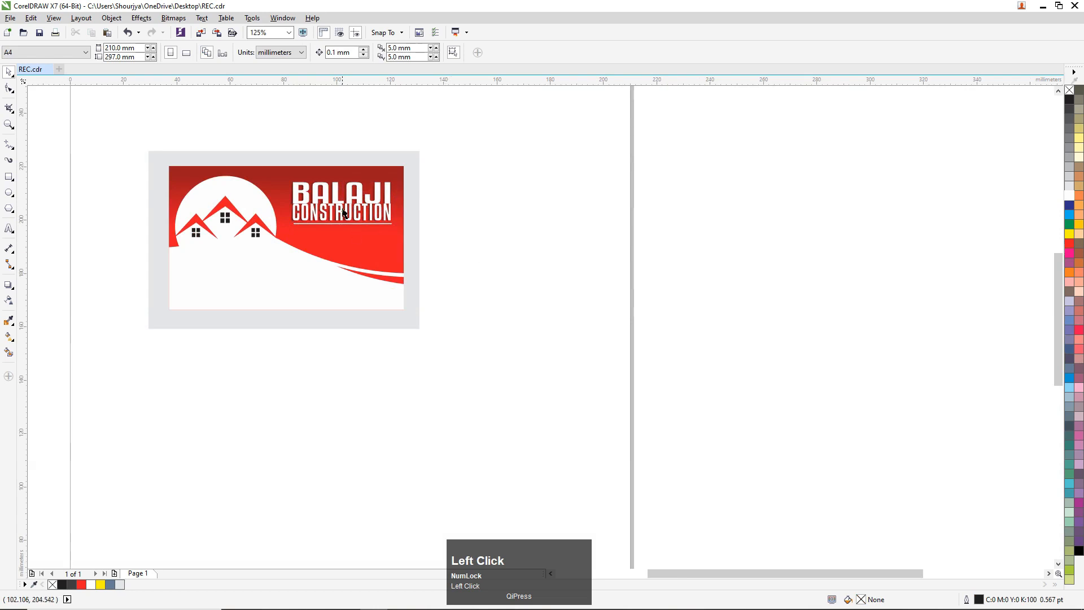
scroll(345, 210, up, 3)
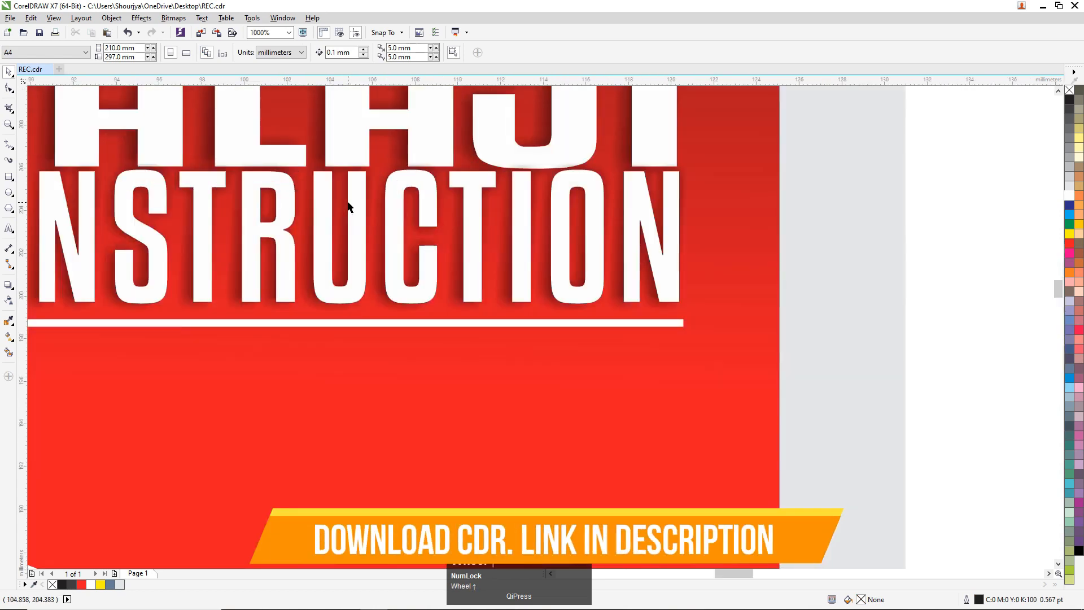
Move the Constructions and Developers tagline and the website text onto the card beneath the underline and fill them white
scroll(348, 206, down, 4)
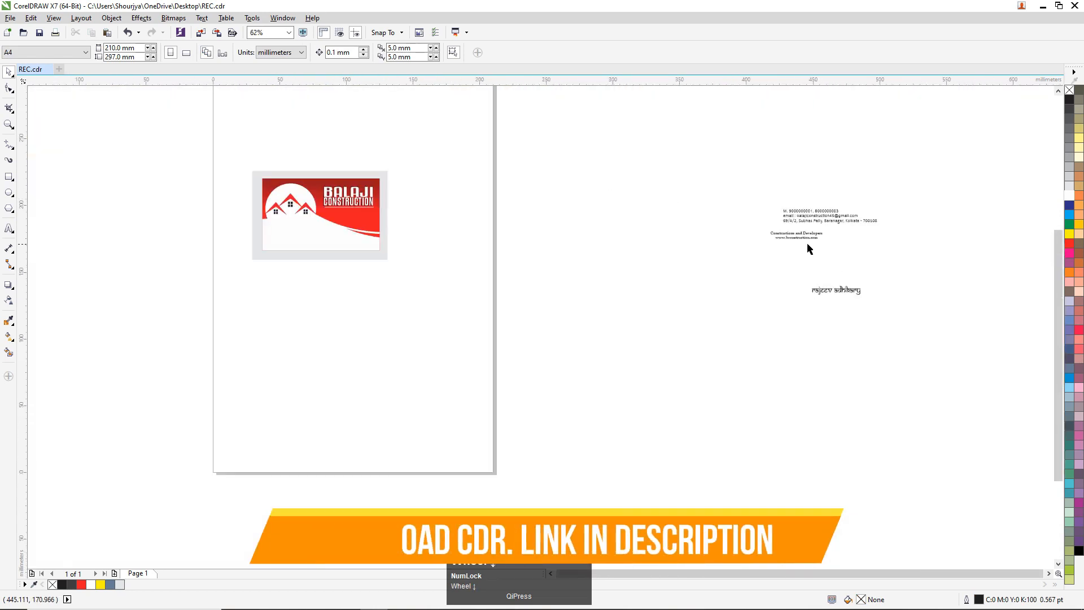
click(860, 262)
drag(861, 262, 348, 212)
scroll(377, 208, up, 3)
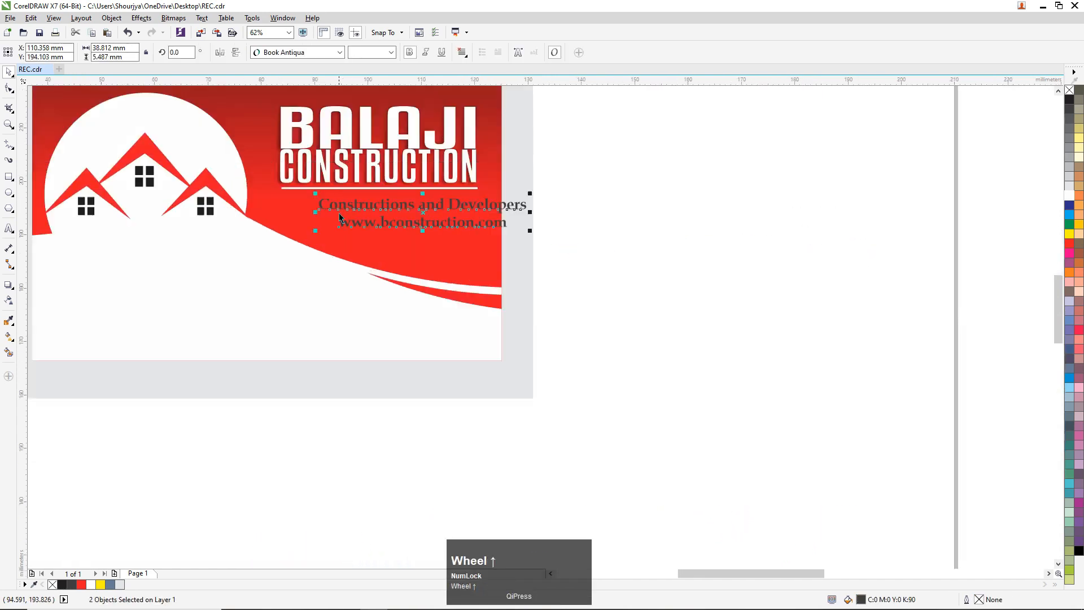
click(1069, 195)
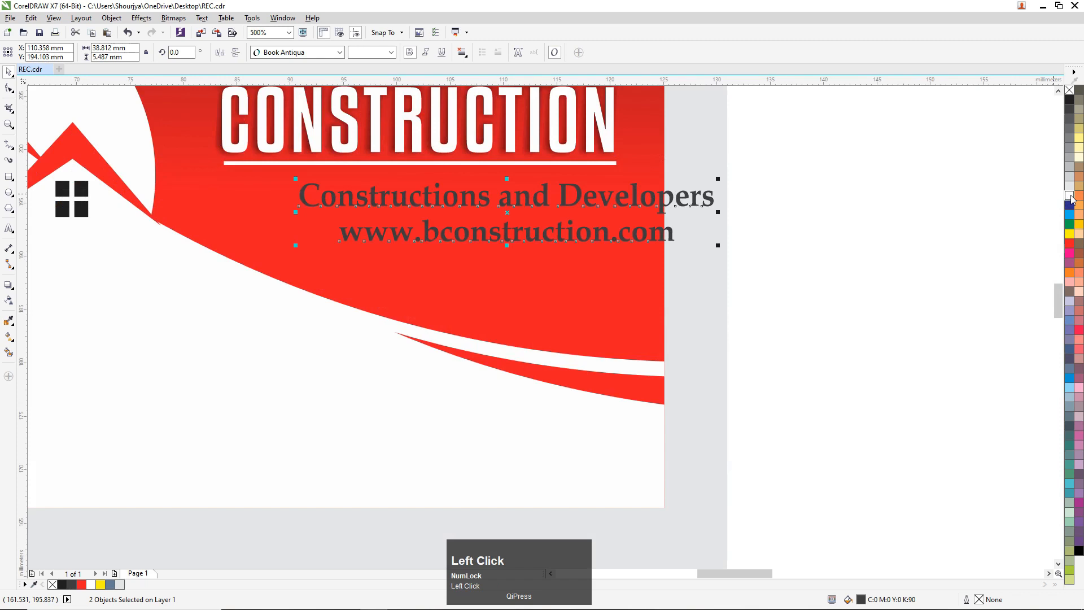
click(836, 202)
Raise the tagline and website text close to the underline and centre them horizontally on it
drag(913, 172, 248, 268)
drag(414, 202, 412, 191)
key(c)
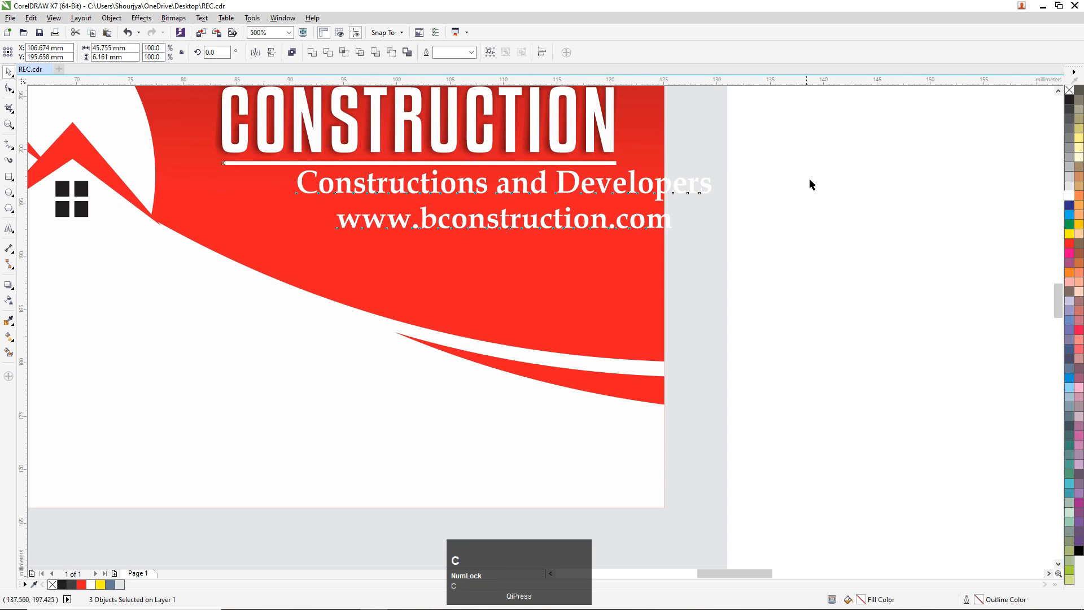
click(847, 181)
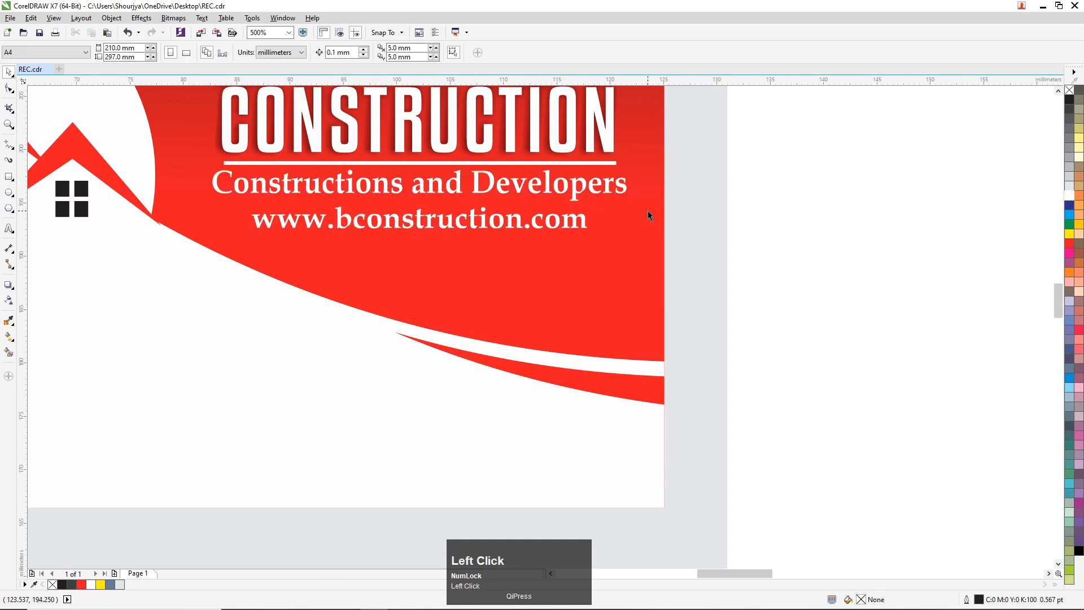
Narrow the tagline and website text so the tagline fits within the underline's width
scroll(648, 213, down, 1)
scroll(619, 187, up, 1)
click(633, 187)
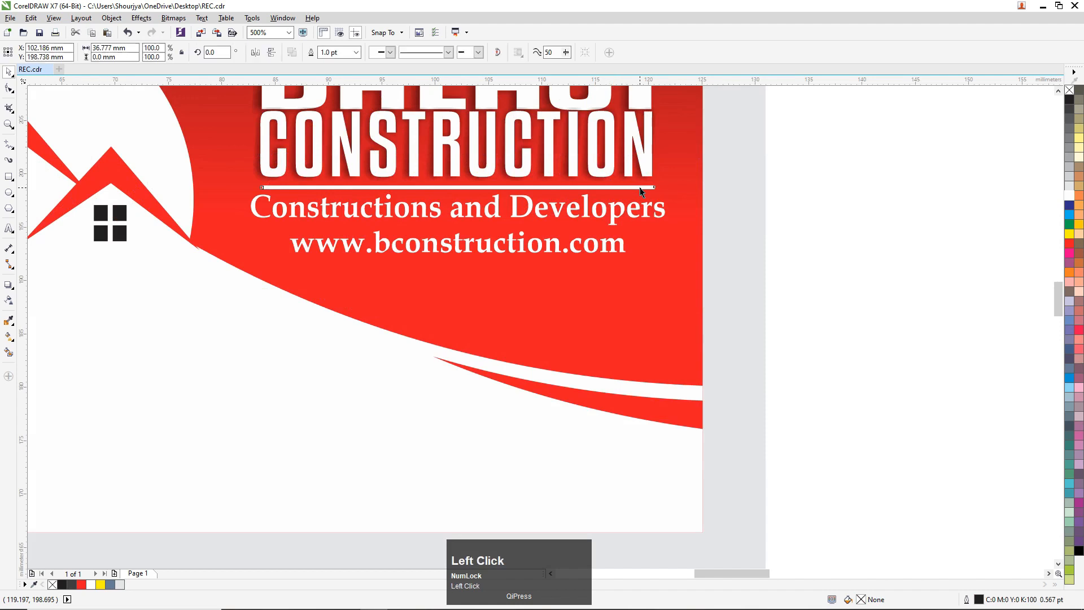
drag(903, 317, 262, 223)
scroll(450, 239, down, 1)
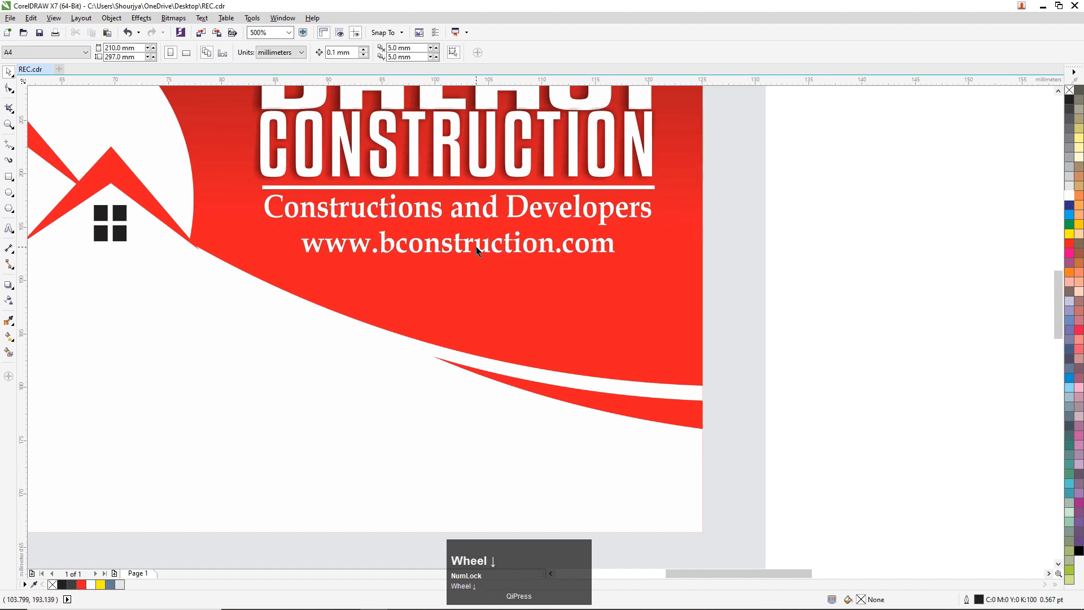
click(450, 239)
scroll(450, 240, up, 1)
key(Up)
key(Up)
key(Up)
key(Up)
key(Up)
key(Up)
key(Up)
key(Up)
Nudge the whole title block, including the underline, tagline and website, slightly down
key(Down)
key(Down)
key(Down)
key(Down)
key(Down)
scroll(459, 238, down, 1)
drag(702, 121, 358, 268)
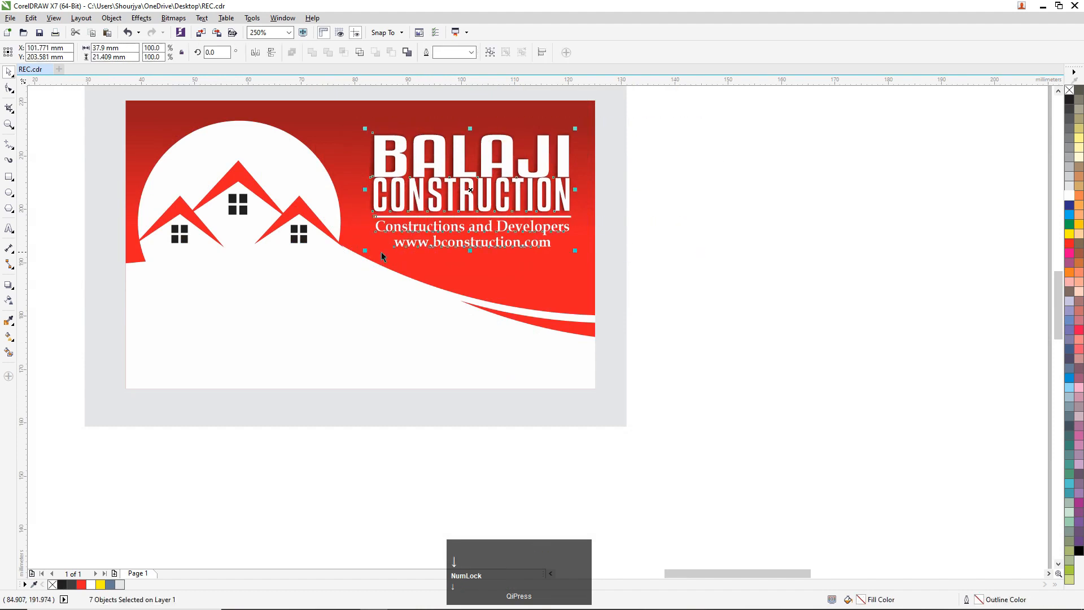
click(720, 232)
Move the contact name, phone, email and address texts from outside the page to just below the card
scroll(720, 231, down, 2)
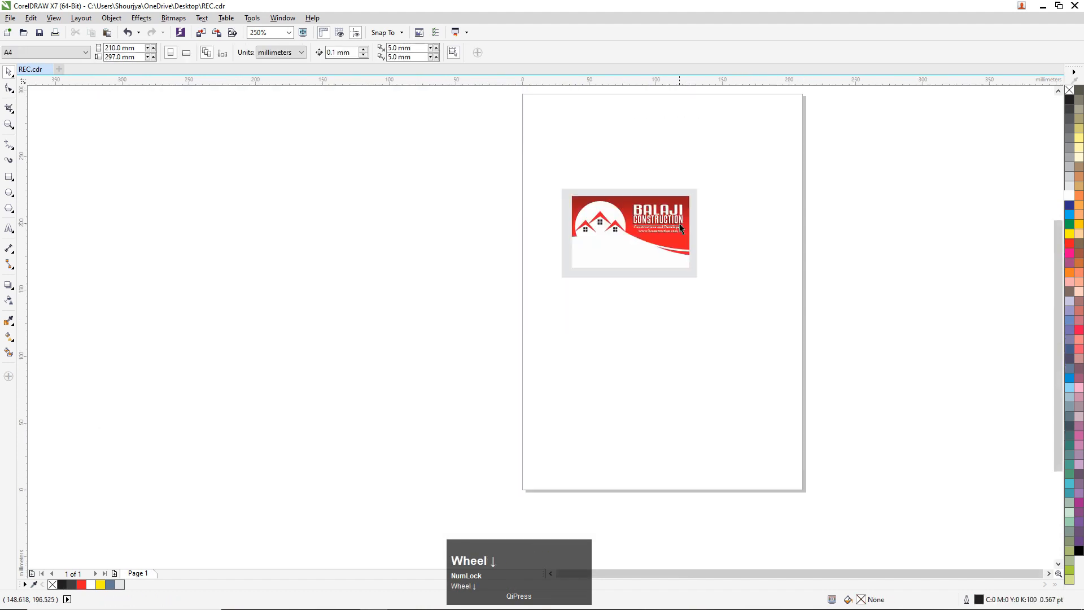
scroll(817, 252, down, 1)
drag(916, 210, 1009, 301)
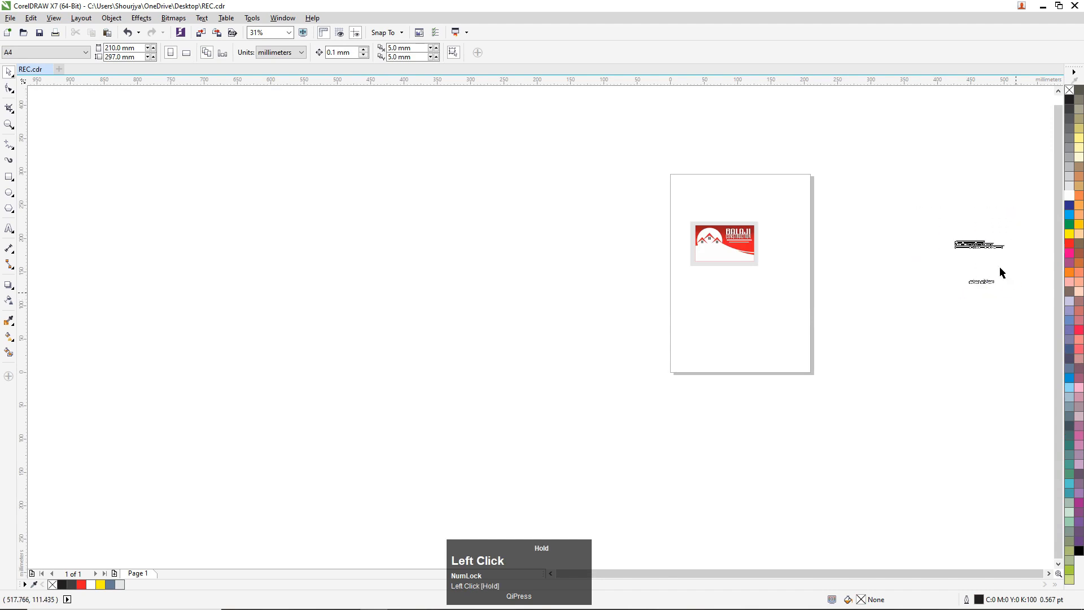
drag(965, 238, 738, 276)
scroll(738, 276, up, 3)
Place the contact's name on the white area beneath the houses and fill it with red C0 M100 Y100 K0
click(775, 460)
drag(775, 460, 599, 165)
scroll(624, 178, up, 1)
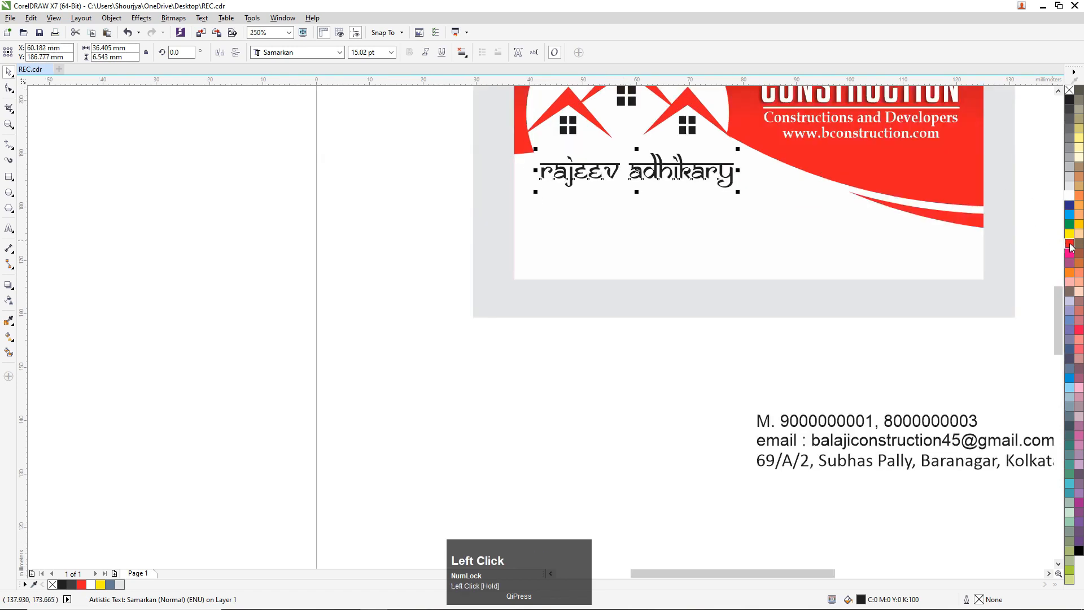
click(1071, 247)
click(649, 398)
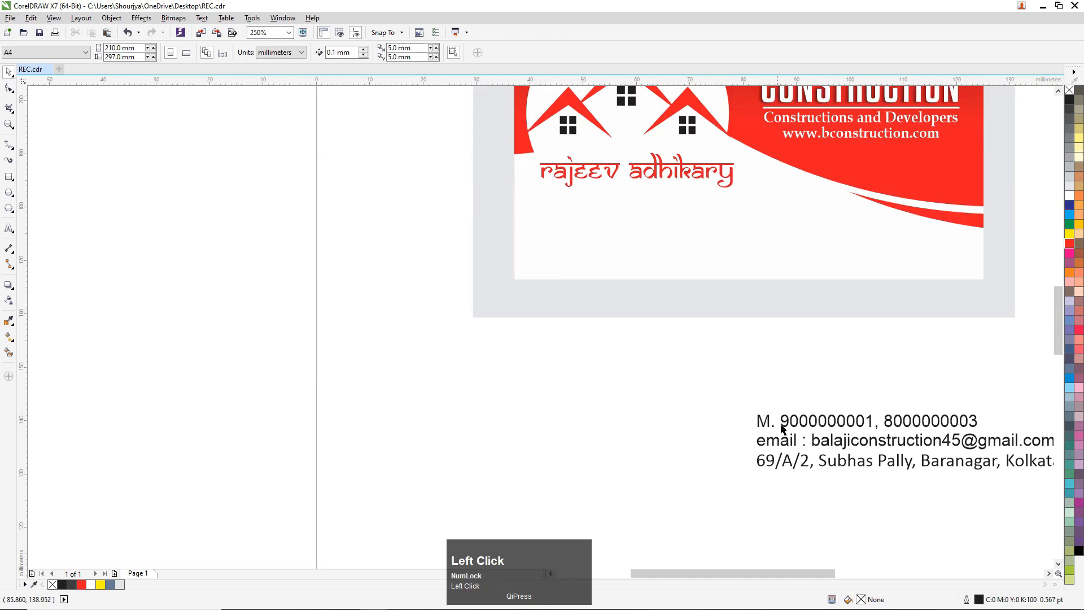
Move the phone and email text beneath the contact's name and left-align the two
drag(772, 424, 557, 199)
shift+click(573, 173)
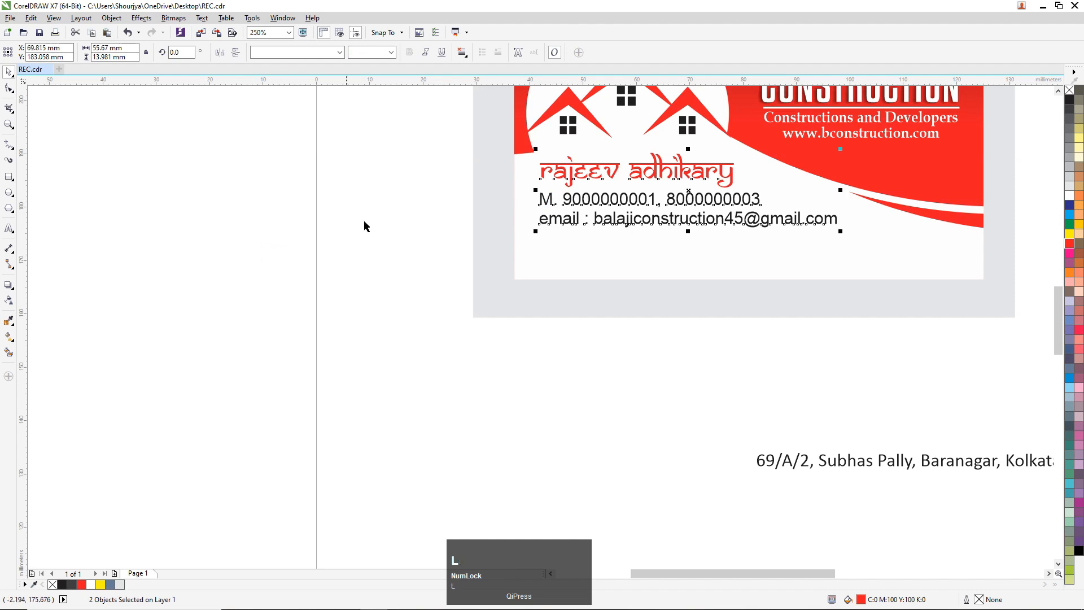
click(412, 202)
Set the phone and email text's fill to a rich black of C100 M100 Y100 K100
drag(435, 183, 862, 271)
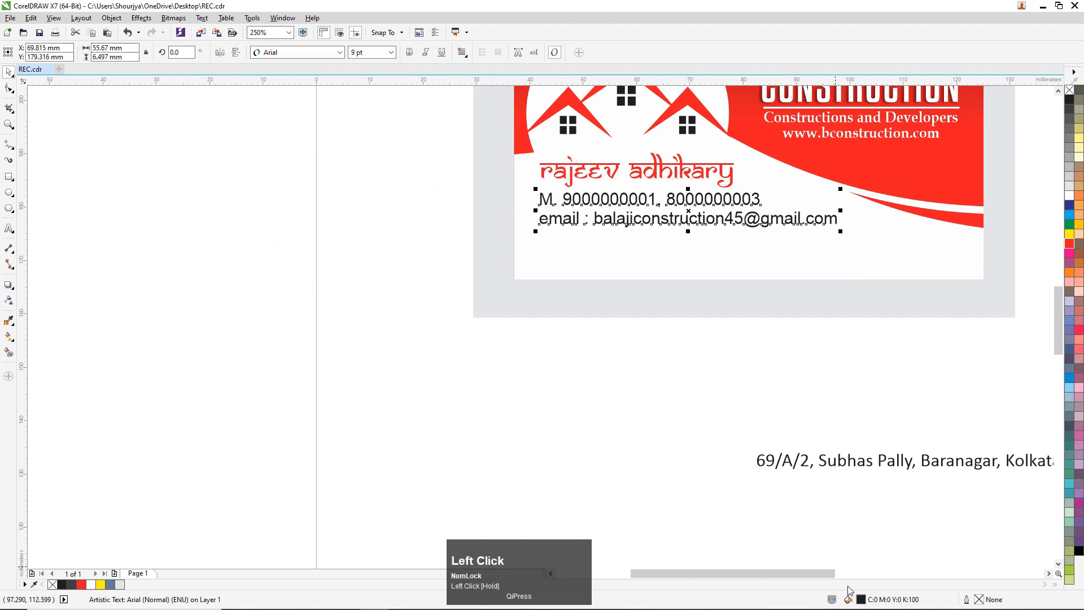
double_click(861, 600)
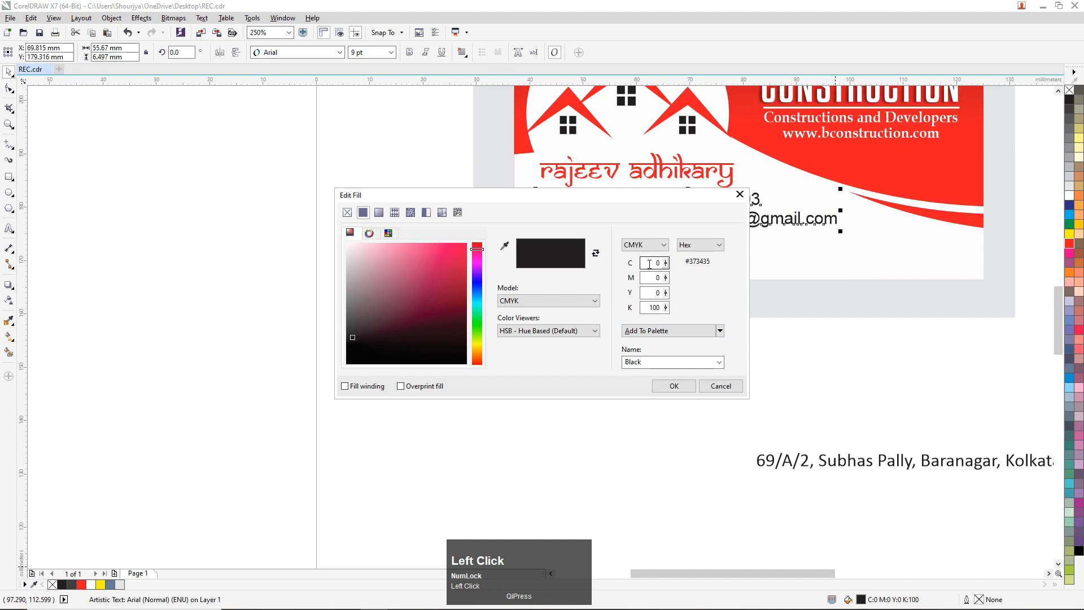
text(100)
key(Tab)
text(100)
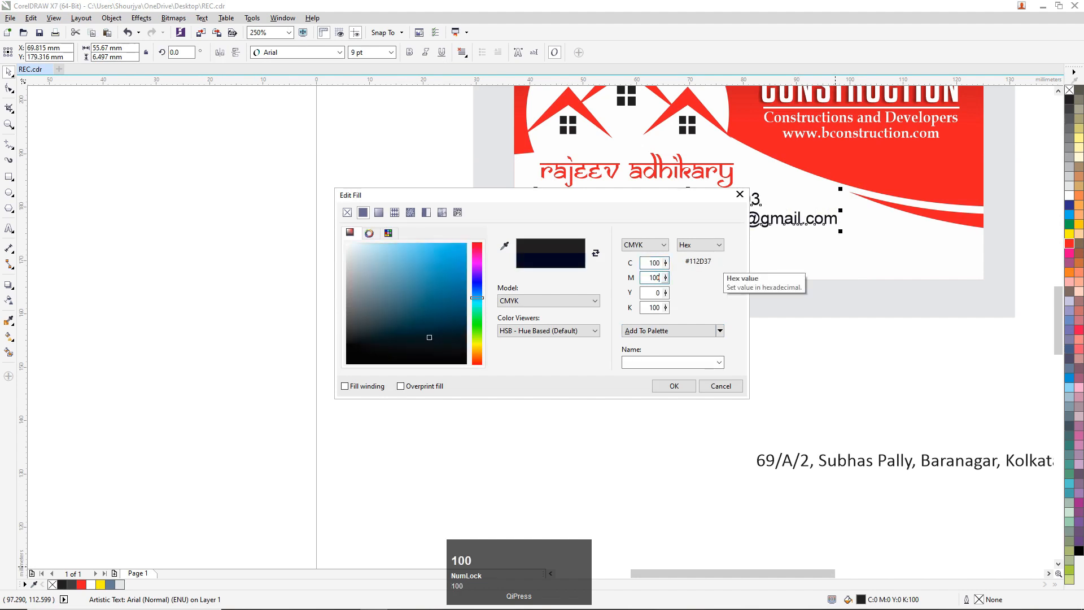
key(Tab)
text(1, 8)
text(00)
key(Tab)
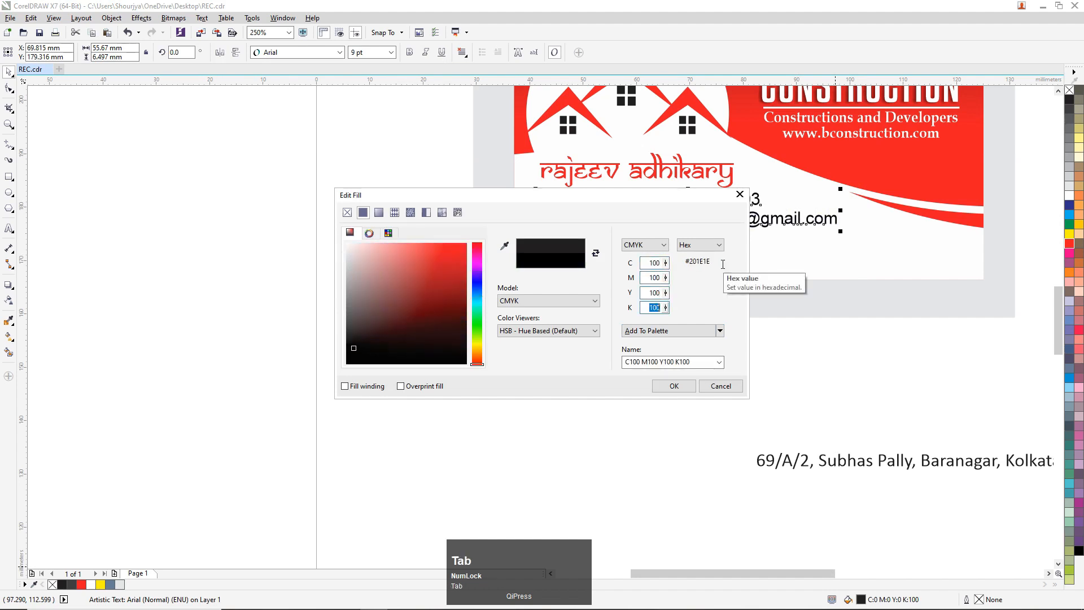
click(675, 386)
click(734, 398)
Place the address line on the card just beneath the email and fill it with red C0 M100 Y100 K0
scroll(742, 409, down, 2)
drag(760, 432, 662, 333)
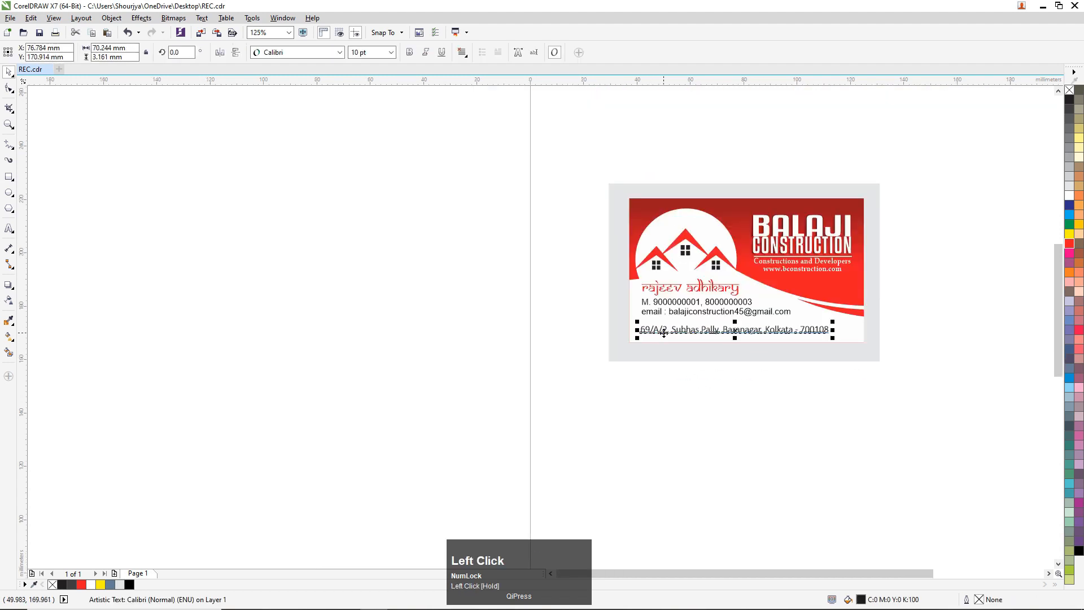
scroll(662, 333, up, 2)
click(1070, 243)
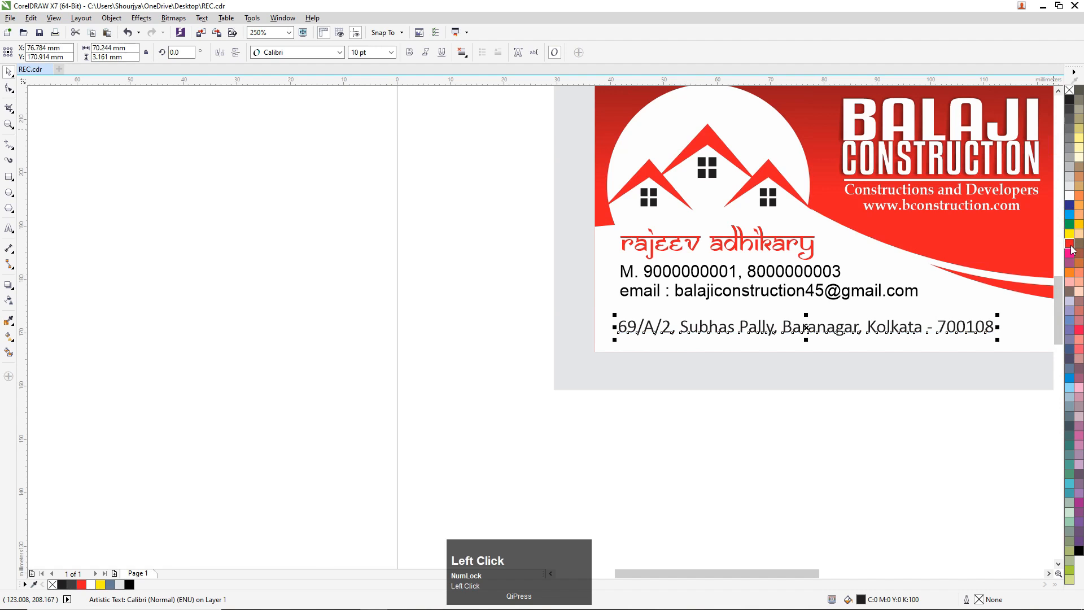
scroll(678, 288, down, 2)
scroll(713, 320, up, 4)
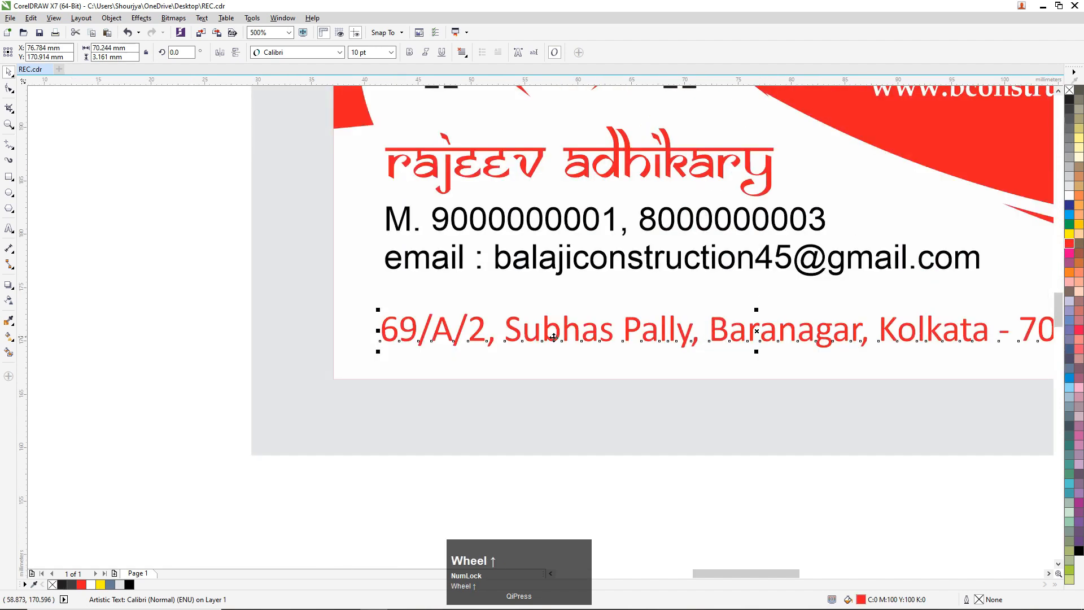
drag(548, 335, 552, 312)
Nudge the name, phone and email, and address texts together slightly down within the white area
scroll(567, 320, down, 1)
drag(388, 215, 874, 341)
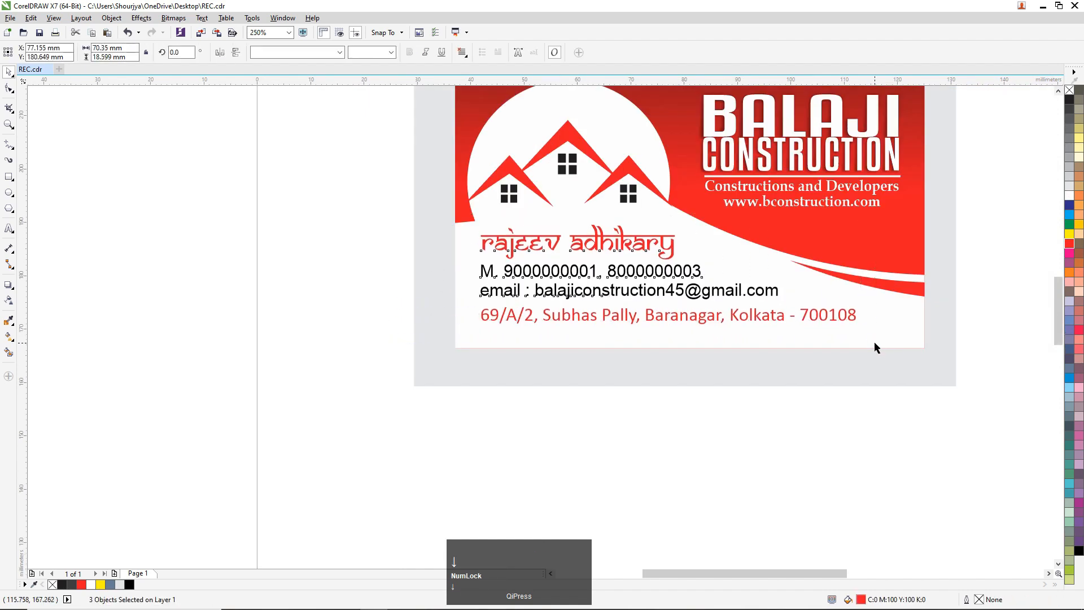
key(Down)
key(Down)
key(Down)
key(Down)
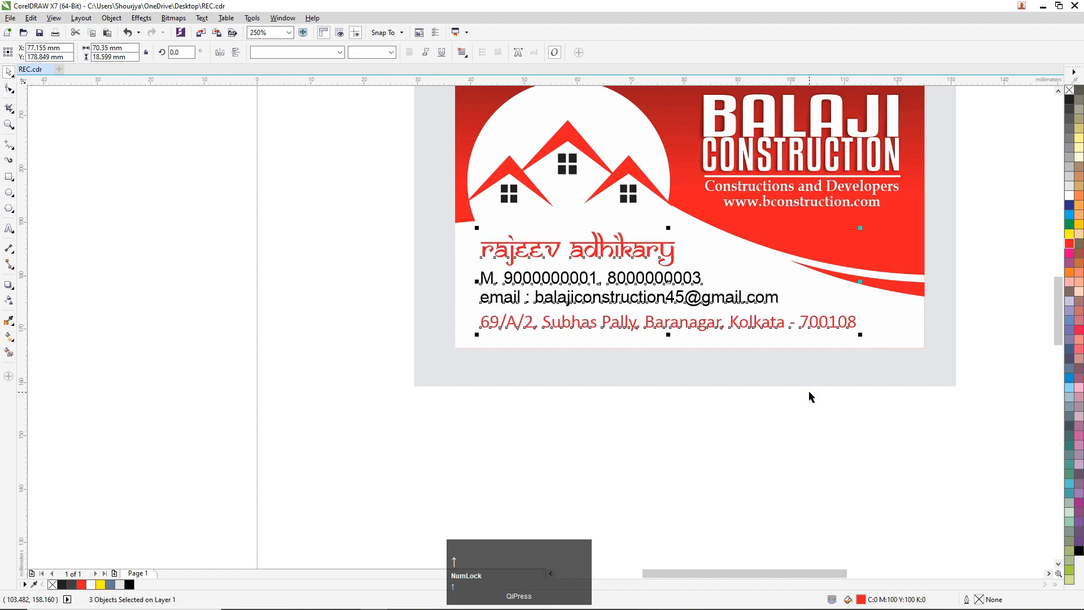
click(824, 405)
scroll(825, 404, down, 3)
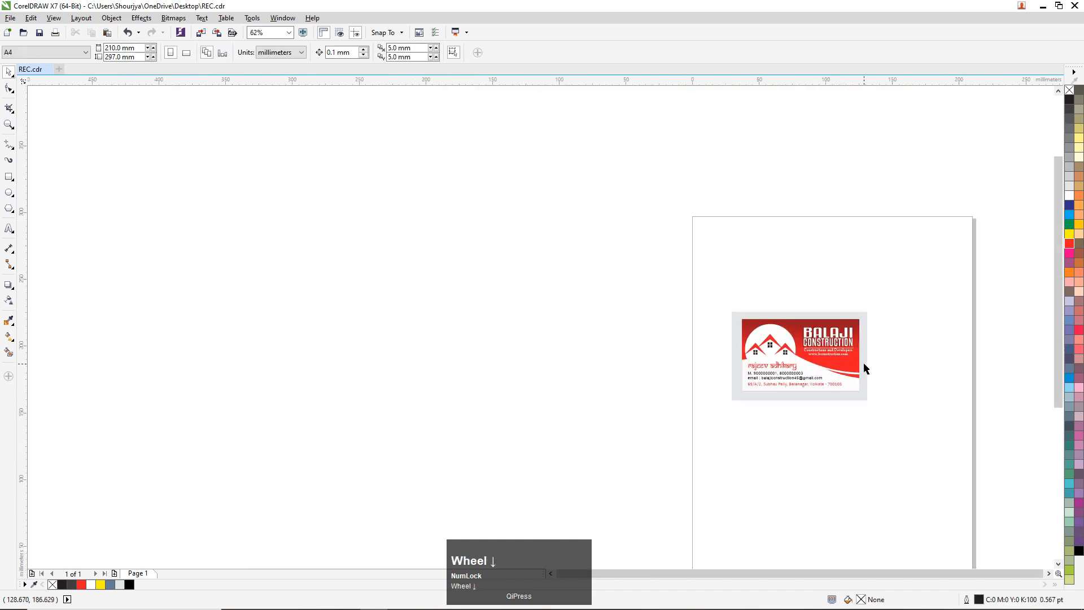
Nudge the contact's name slightly up, away from the phone line beneath it
scroll(866, 369, up, 3)
click(537, 374)
key(Up)
key(Up)
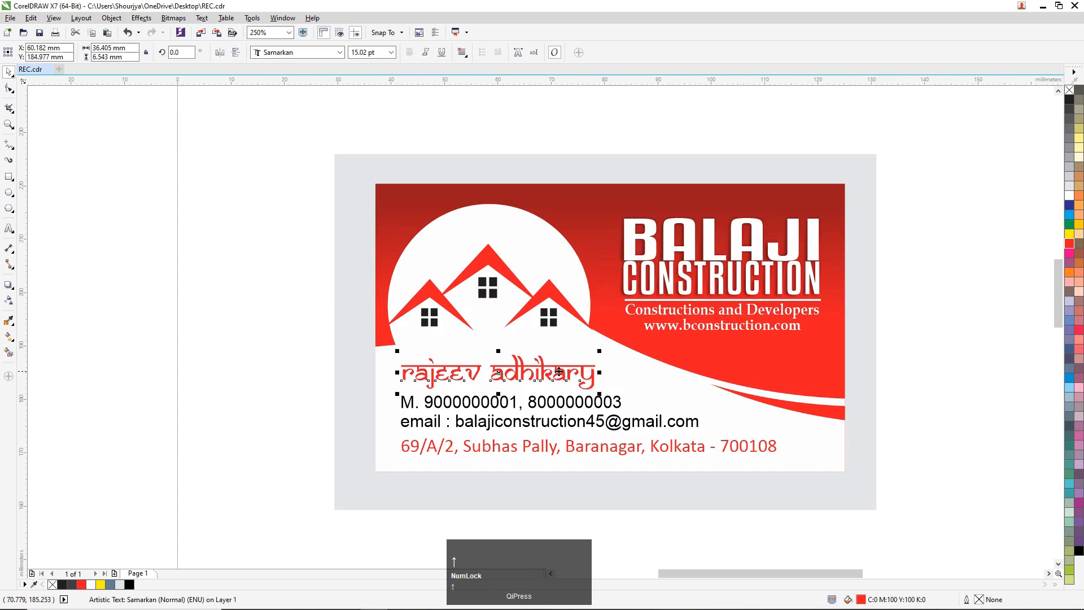
click(927, 182)
scroll(915, 215, down, 3)
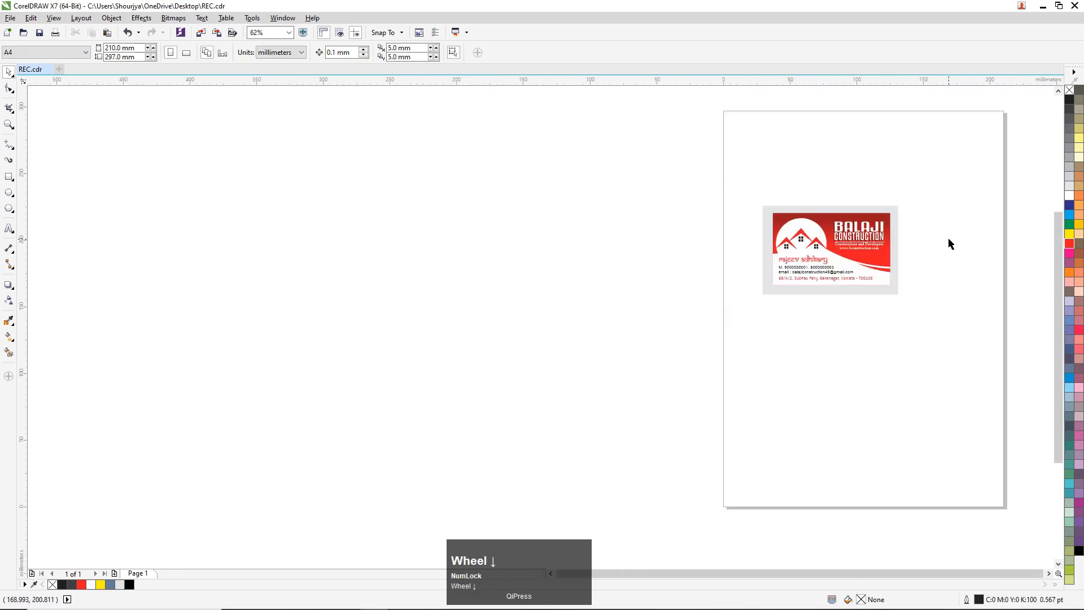
Nudge the phone and email text and the address line together slightly up toward the contact's name
scroll(927, 249, up, 3)
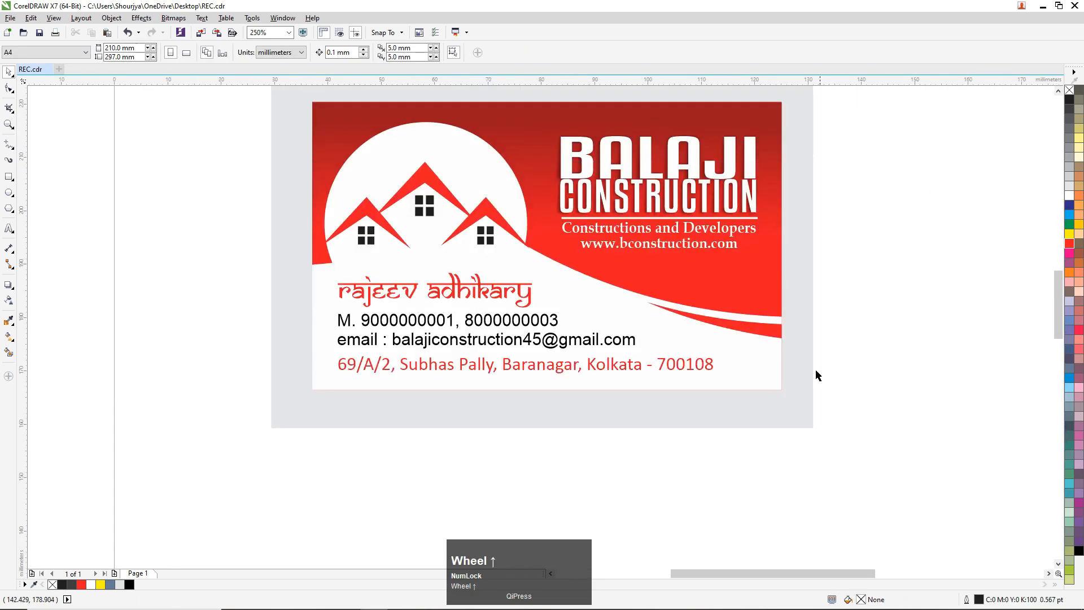
drag(808, 422, 325, 279)
click(671, 397)
drag(723, 430, 323, 259)
key(Up)
key(Up)
click(873, 302)
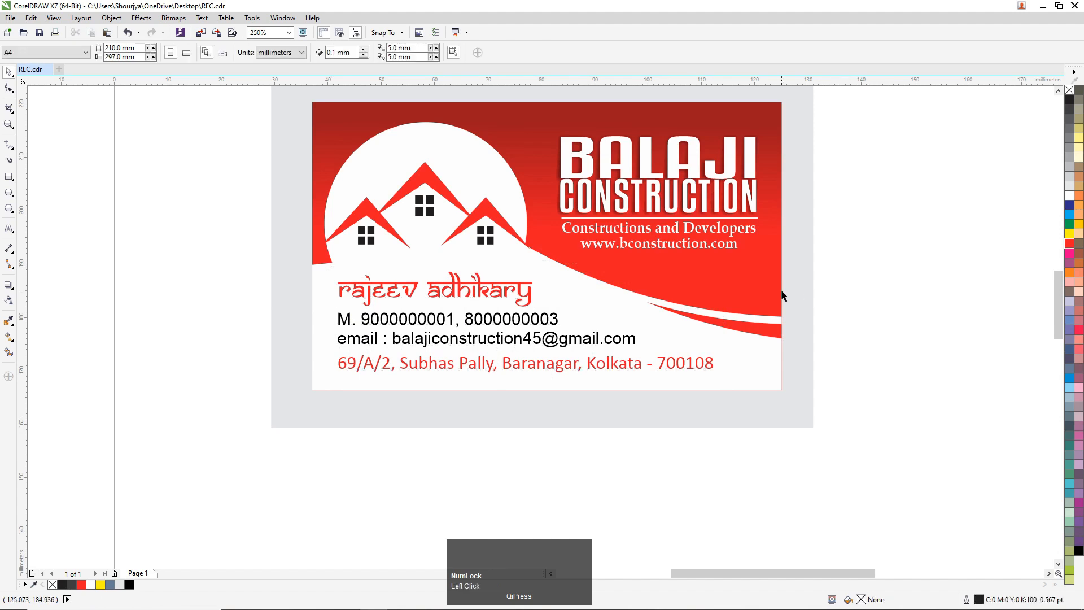
Nudge the grouped company title, tagline and website slightly down within the red area
click(898, 125)
drag(624, 236, 551, 266)
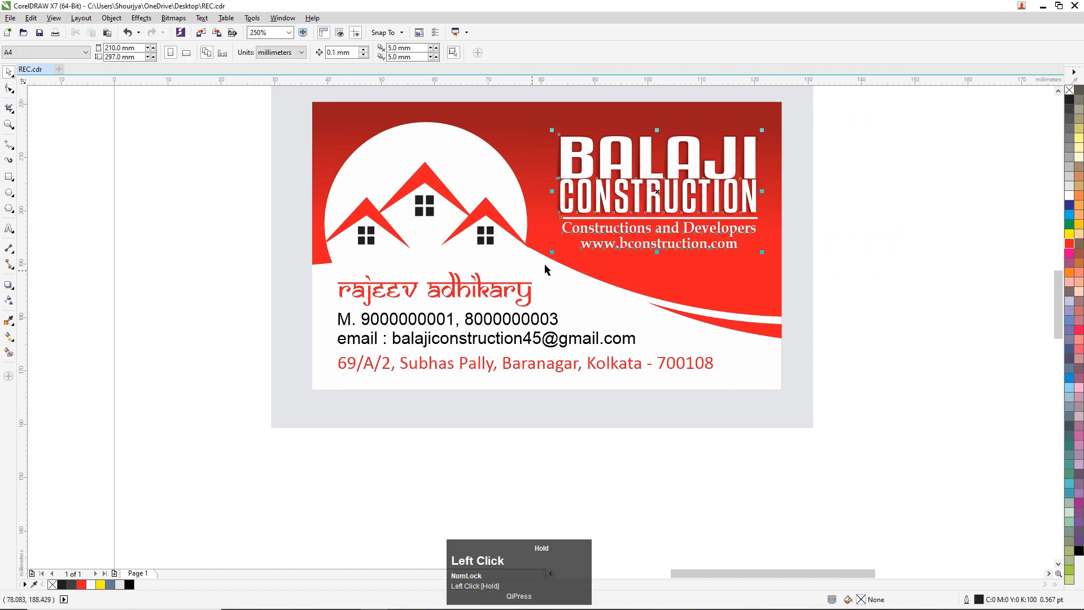
click(852, 230)
Set the outline width of the white underline beneath the company title to 0.75 pt
click(750, 224)
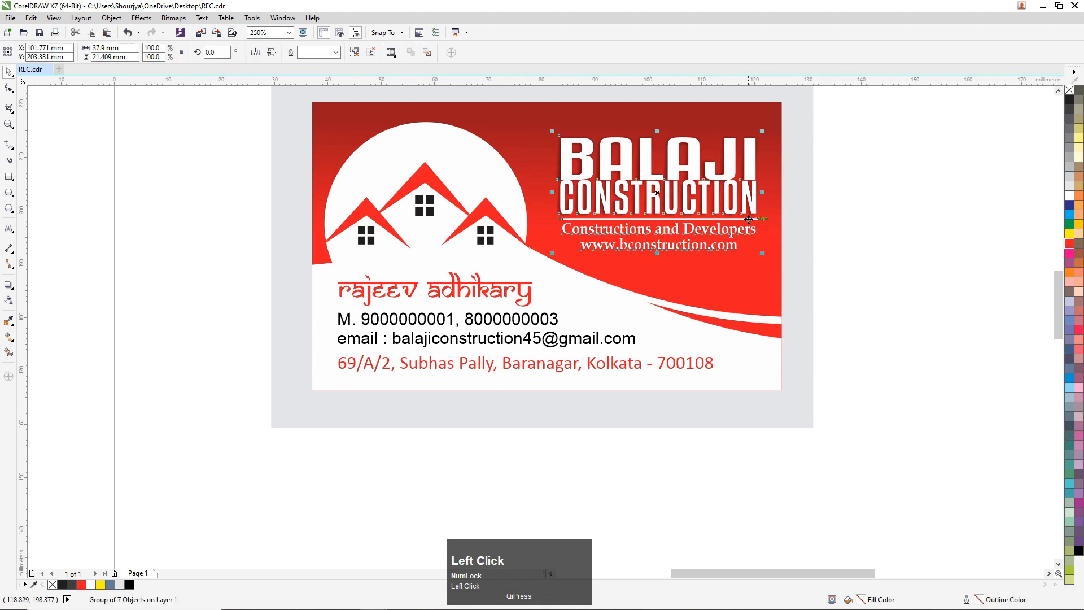
ctrl+click(741, 218)
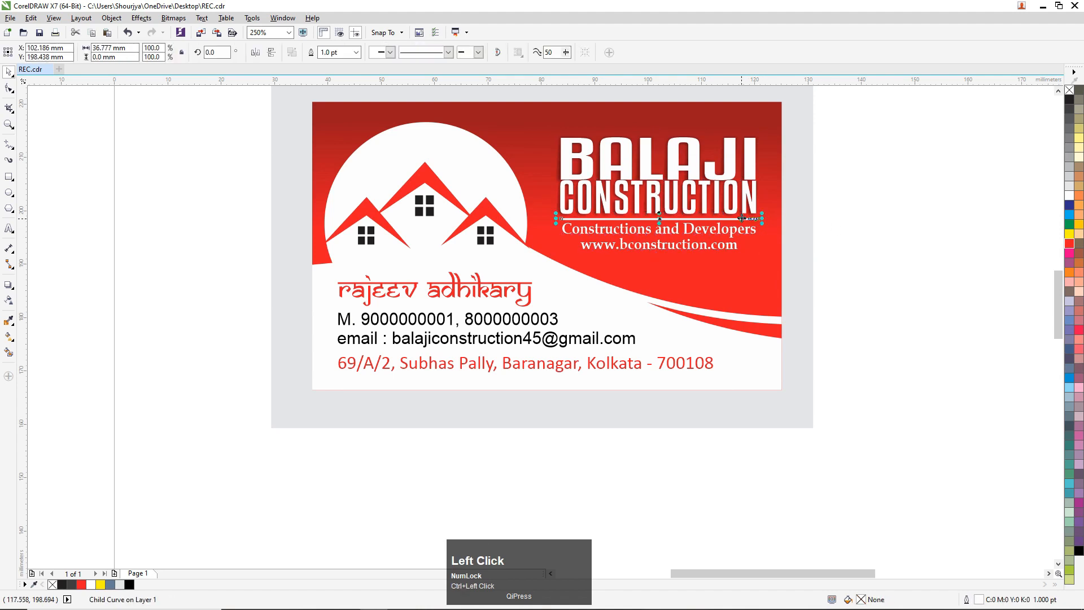
key(F12)
key(Tab)
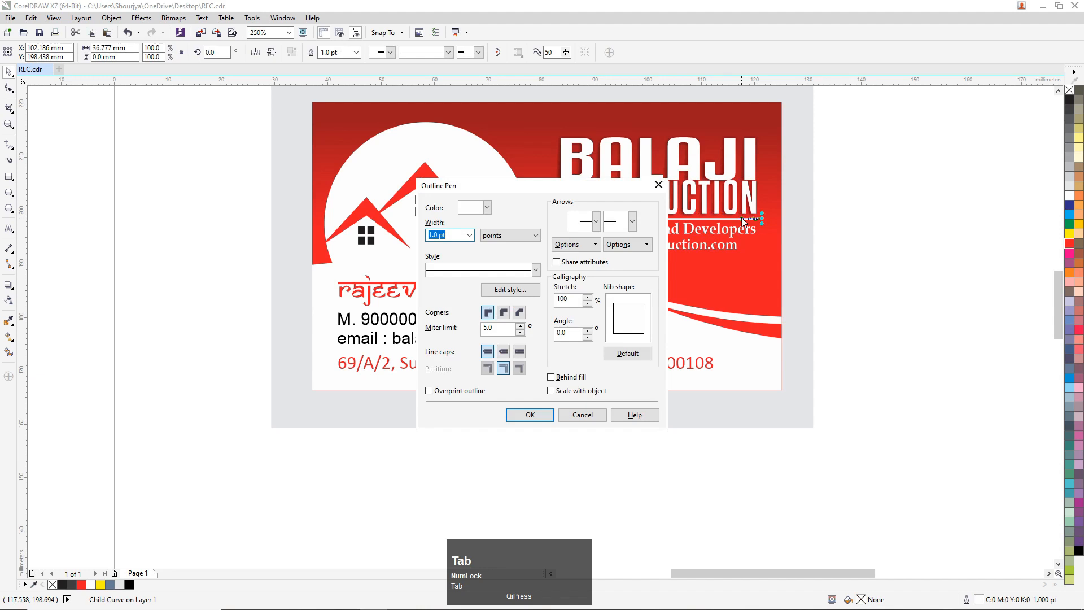
text(.75)
key(Return)
click(805, 146)
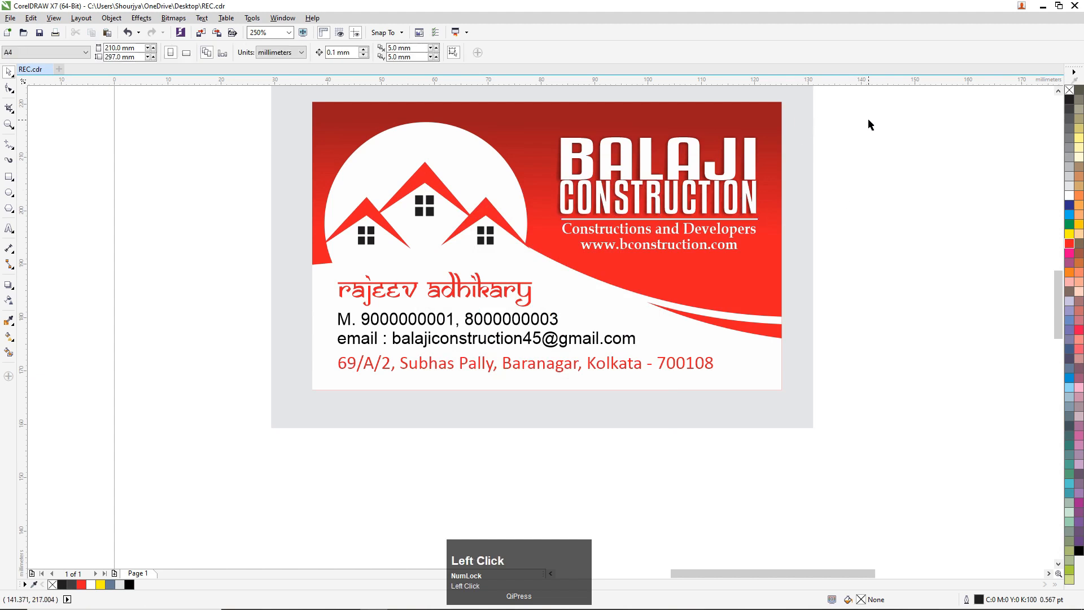
Ungroup the company title, underline, tagline and website block into separate objects
scroll(831, 170, down, 1)
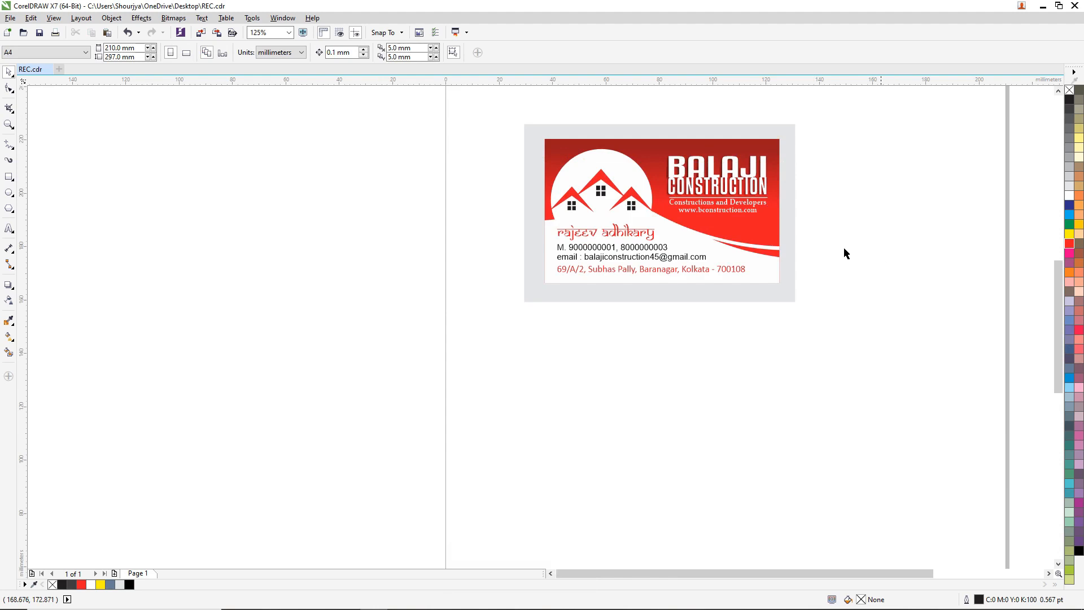
scroll(755, 206, up, 1)
drag(902, 261, 579, 193)
click(670, 205)
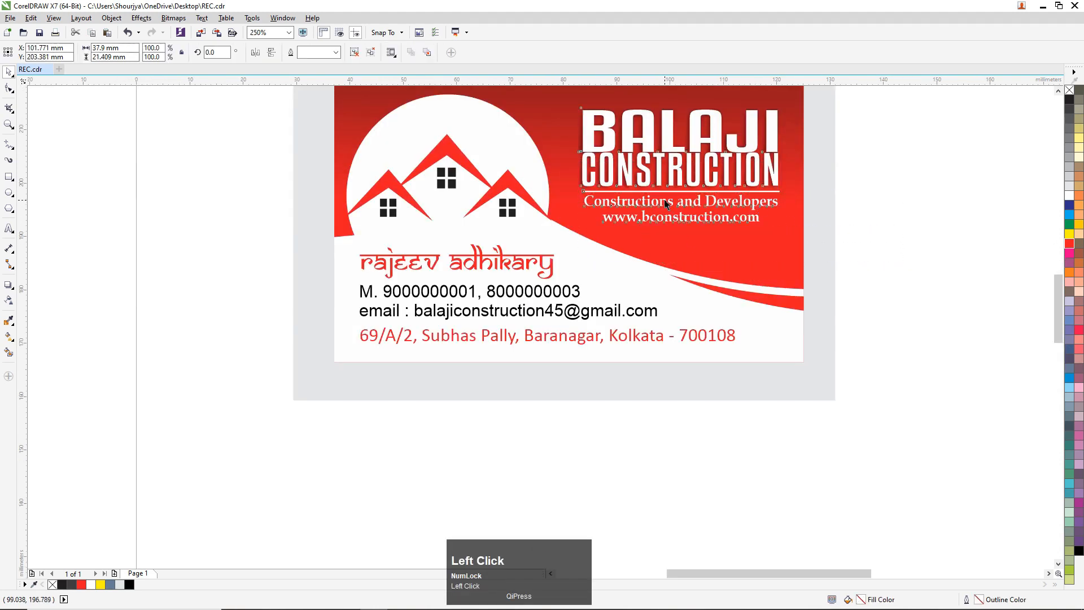
key(ctrl+u)
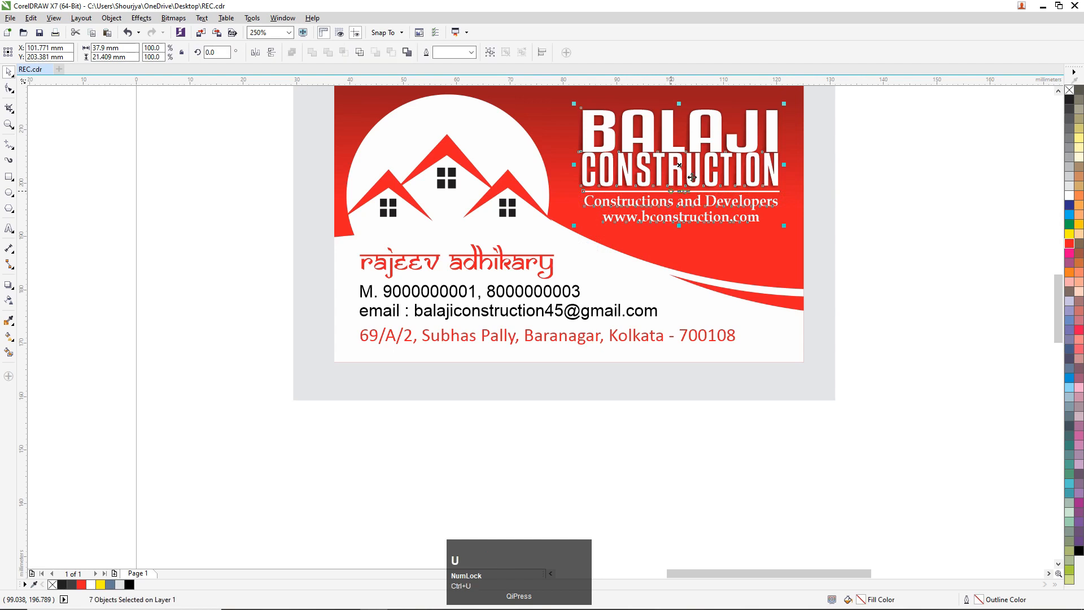
click(866, 217)
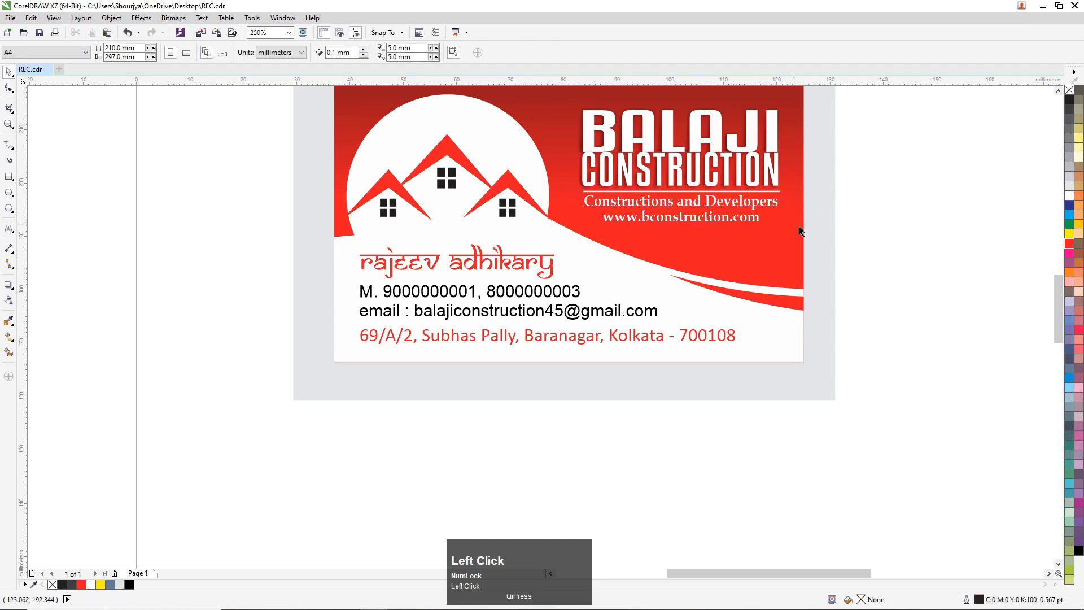
Nudge the tagline and website slightly down below the underline, and lower the website further to widen the gap between them
drag(775, 255, 573, 195)
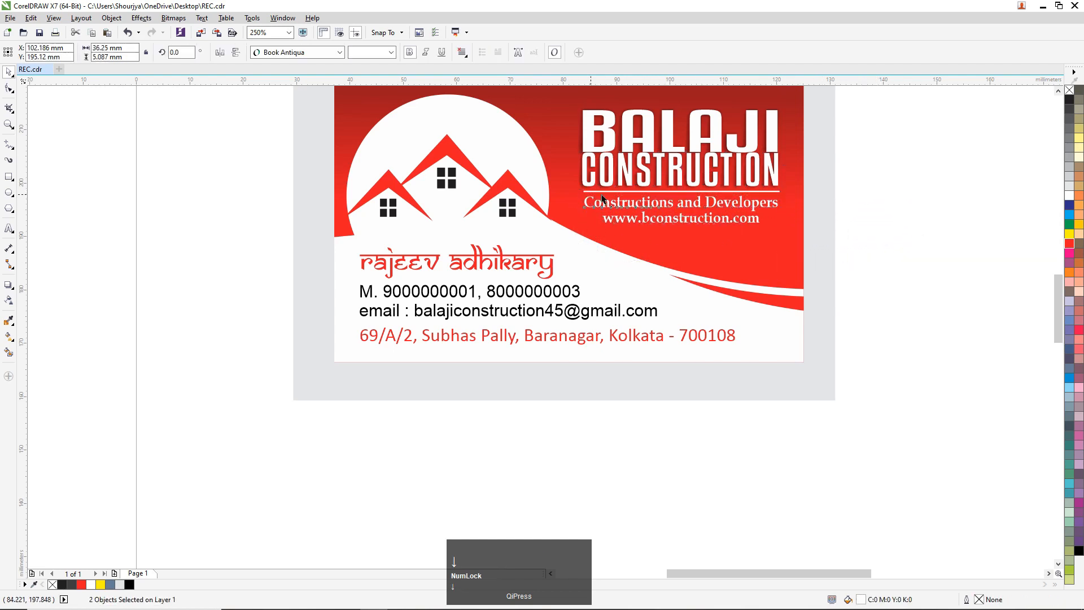
drag(902, 244, 587, 204)
key(Down)
key(Down)
key(Down)
key(Down)
key(Down)
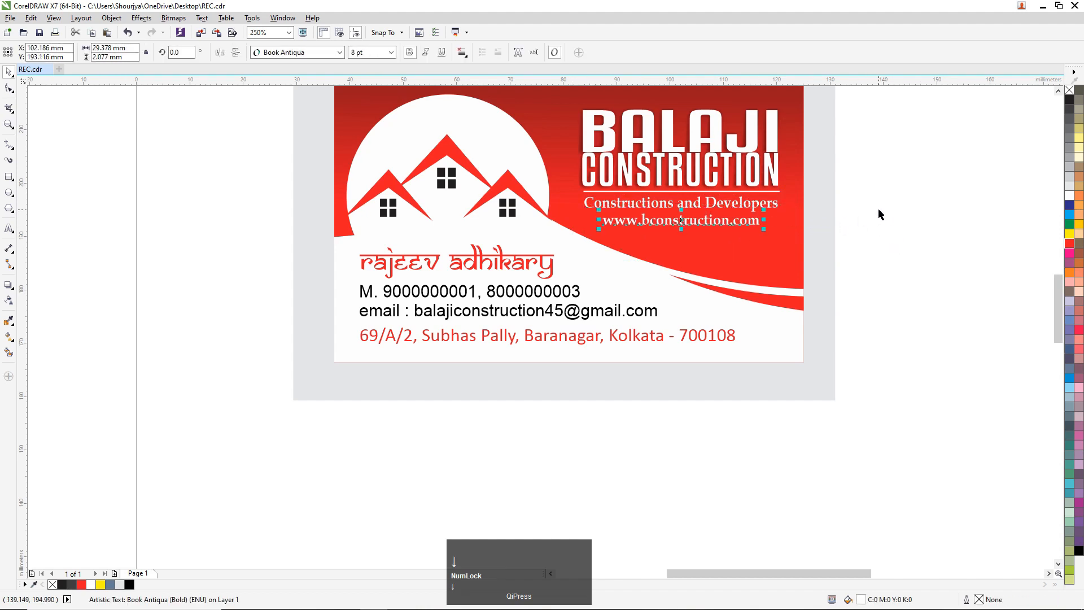
click(881, 204)
scroll(884, 186, down, 2)
scroll(888, 163, up, 2)
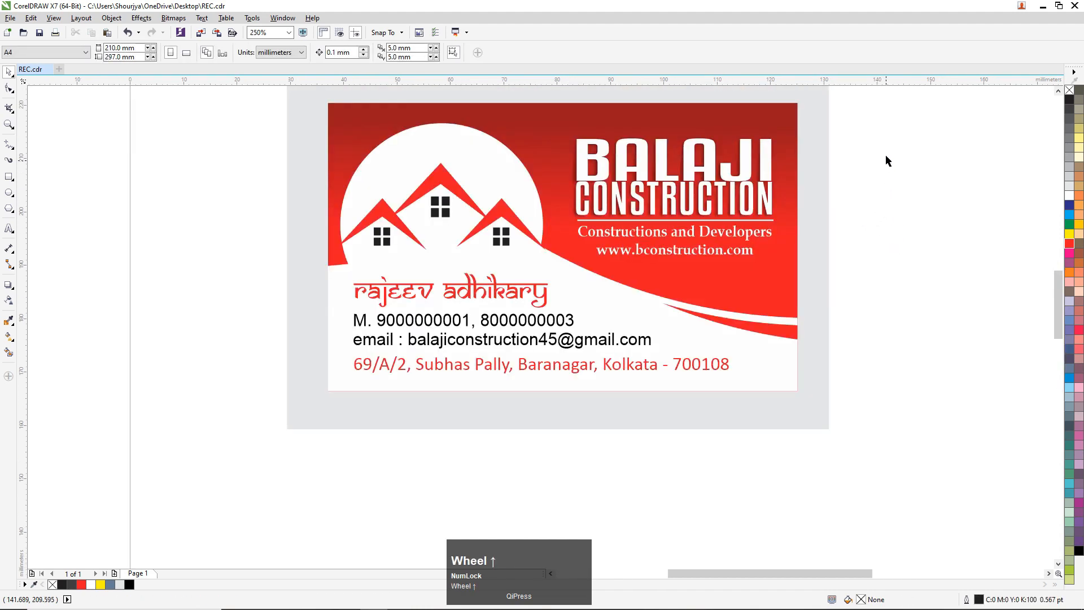
Group all the objects that make up the business card
drag(890, 96, 295, 396)
right_click(563, 247)
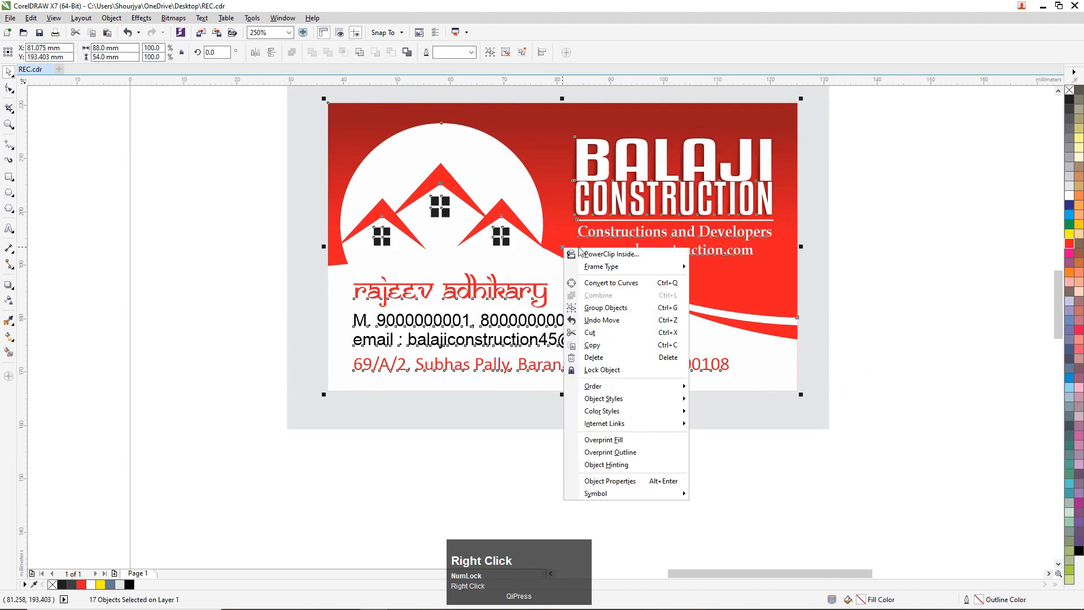
click(608, 309)
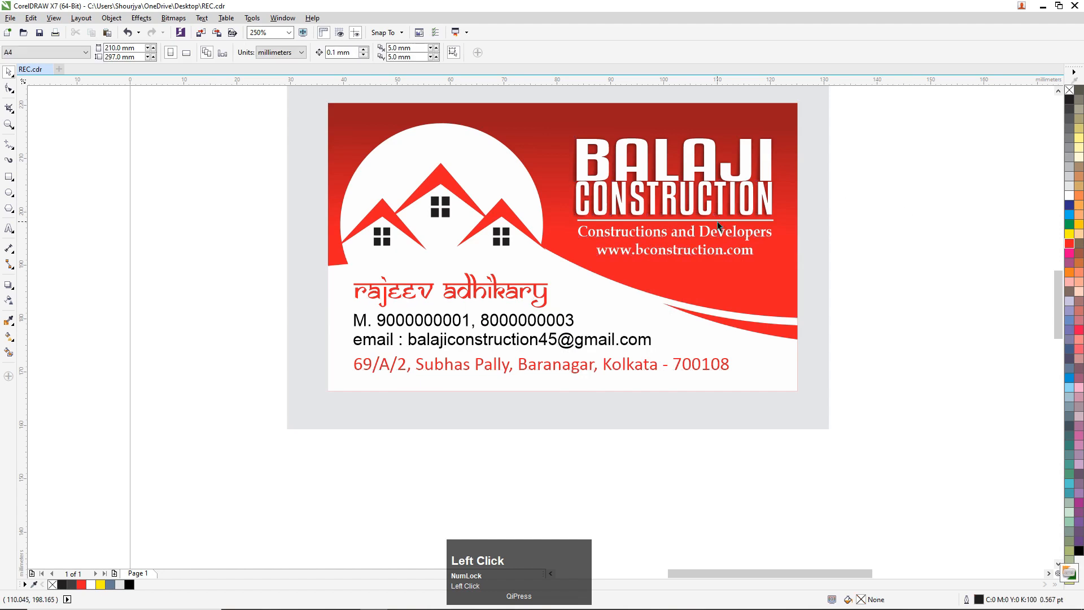
scroll(719, 226, down, 3)
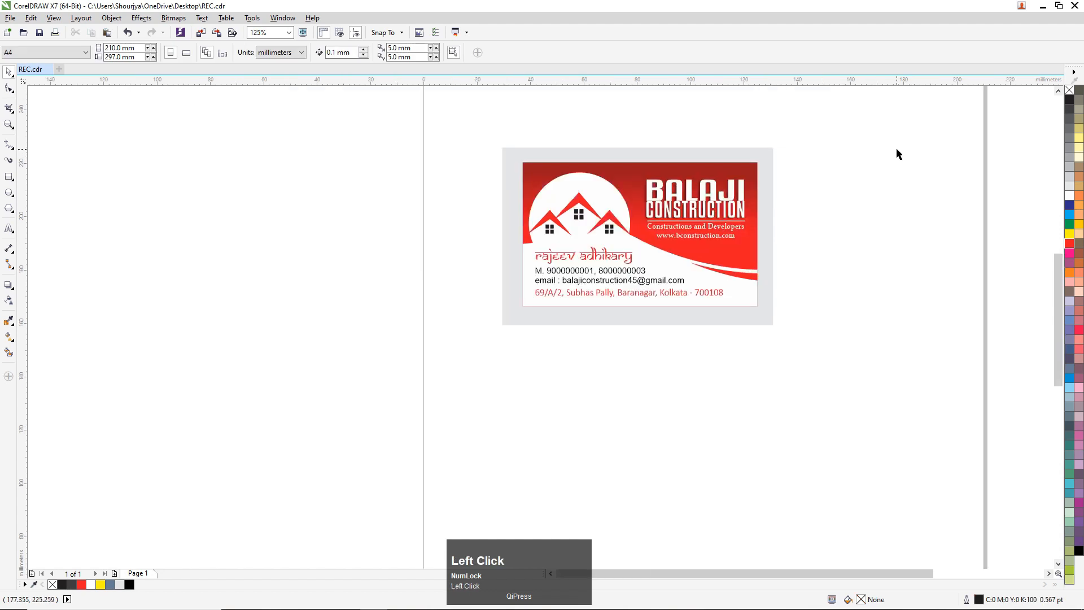